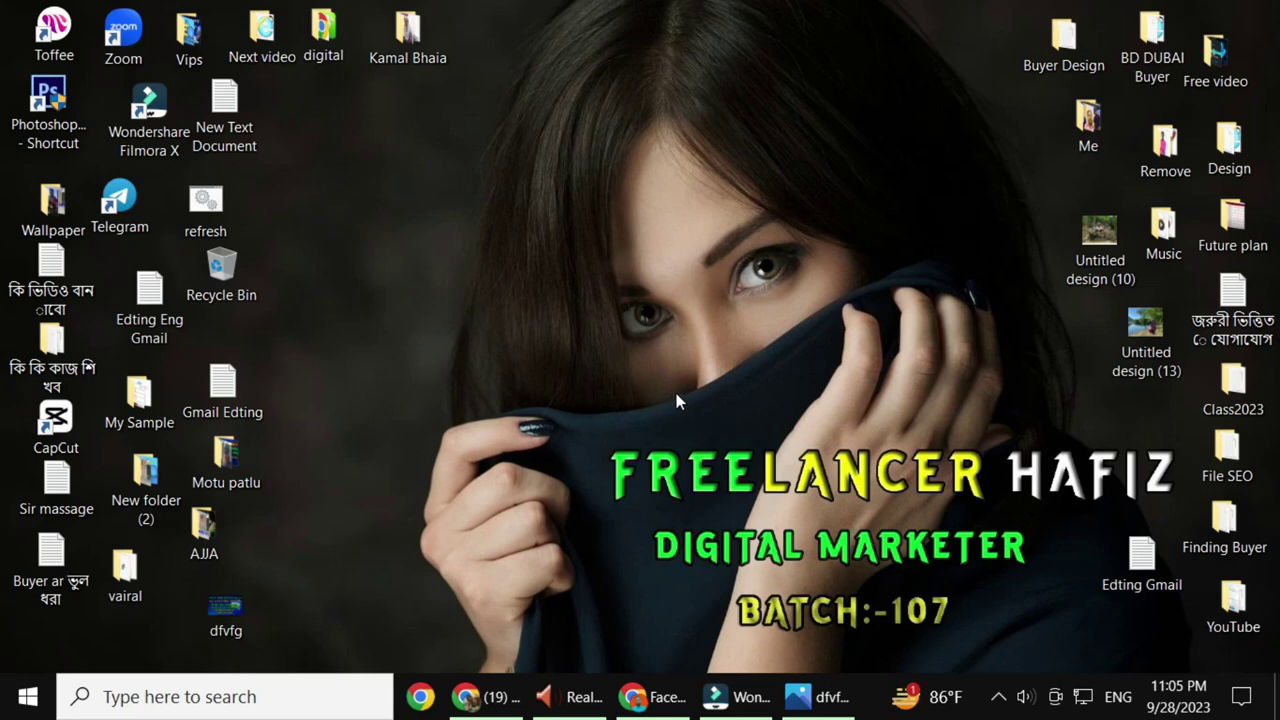
# - Restore the dfvfg.jpg Bengali-text banner in Windows Photos, then switch to the Chrome browser
pyautogui.rightClick(566, 127)
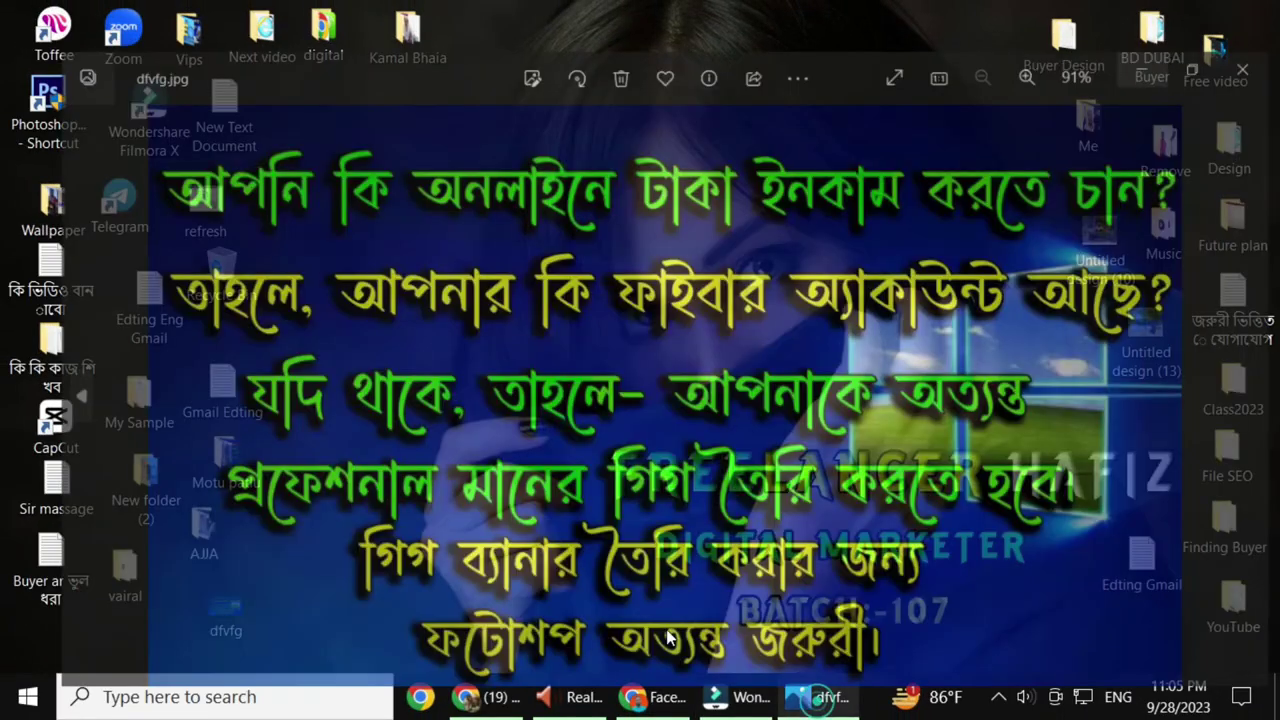
pyautogui.click(815, 698)
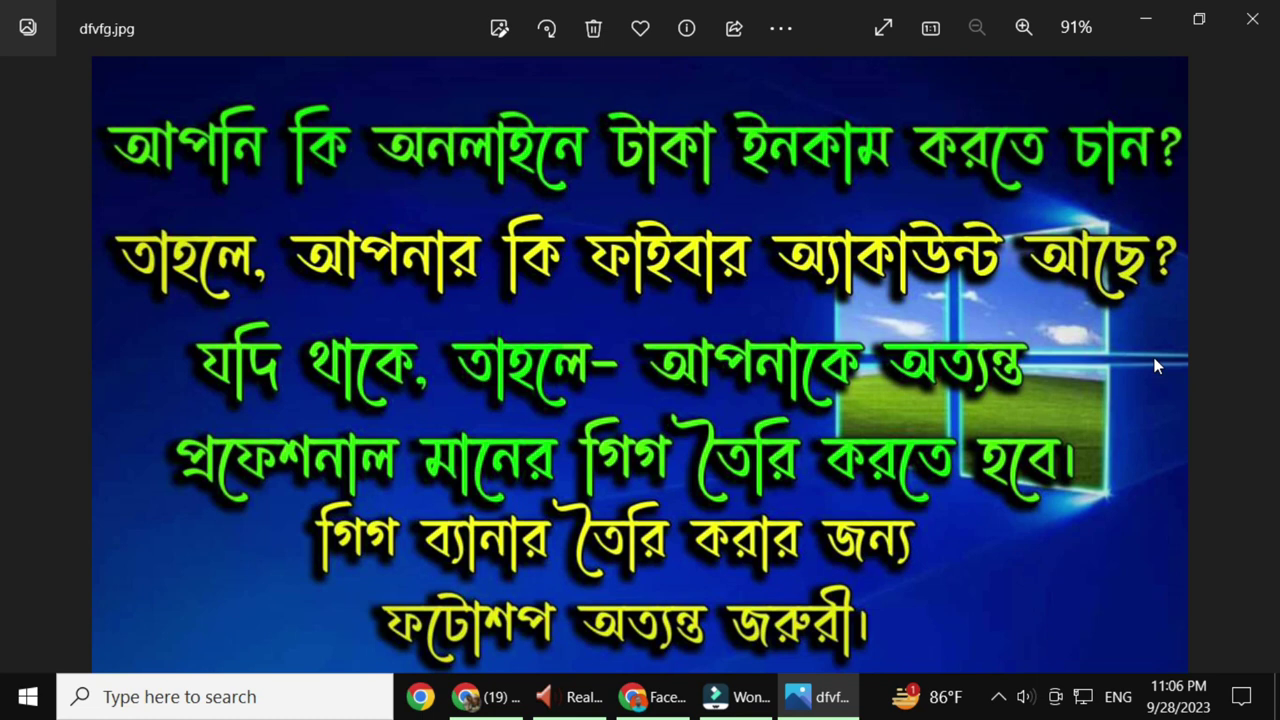
pyautogui.moveTo(655, 697)
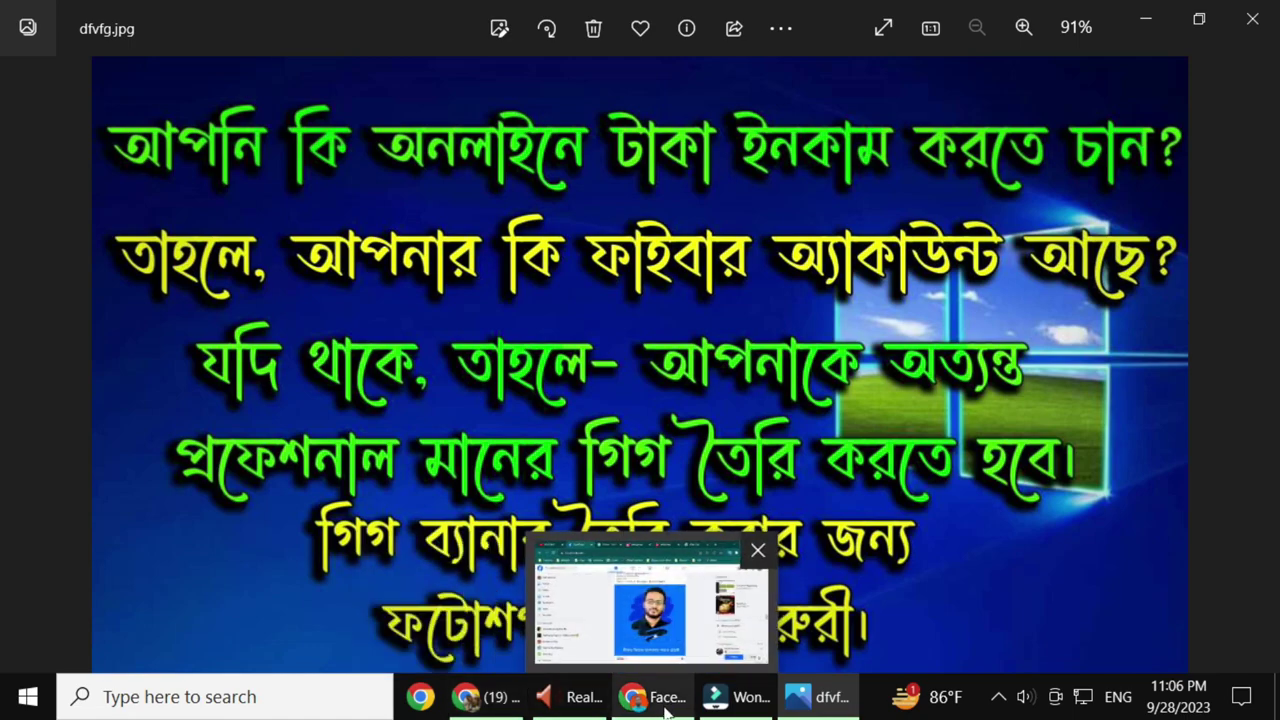
pyautogui.click(653, 697)
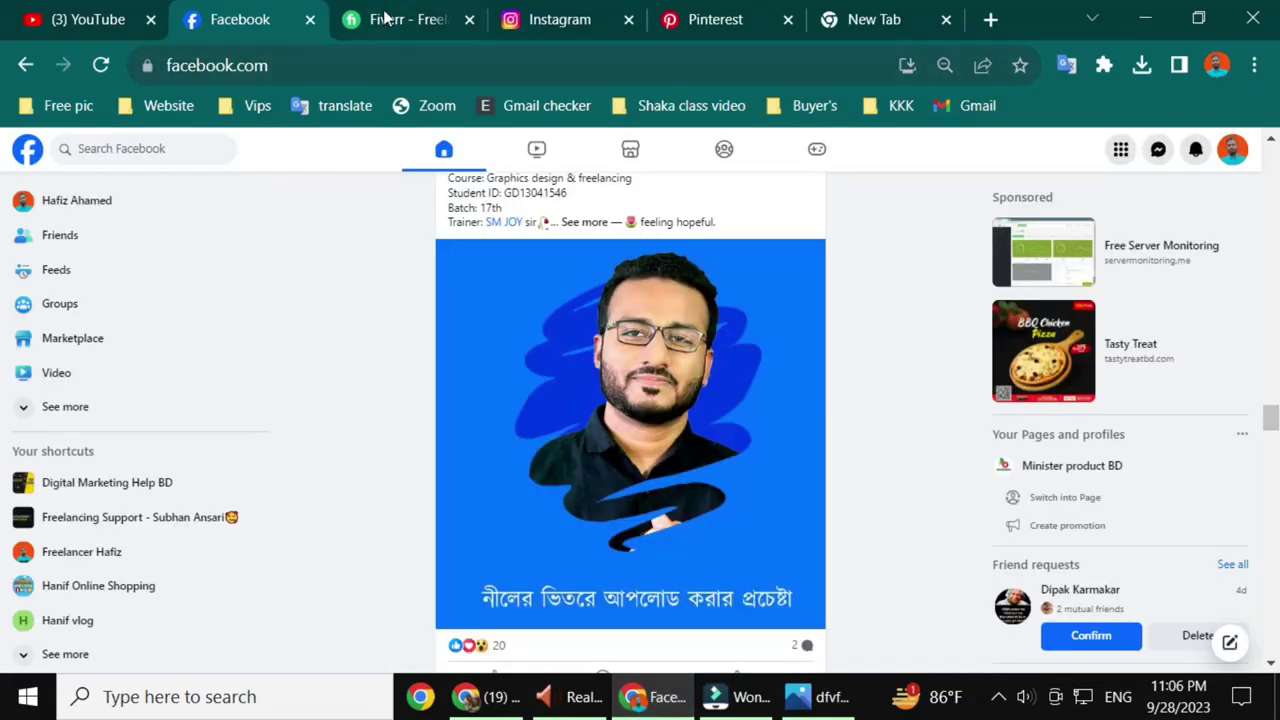
# - Go to the Fiverr seller profile page and scroll through the listed active gigs
pyautogui.click(388, 19)
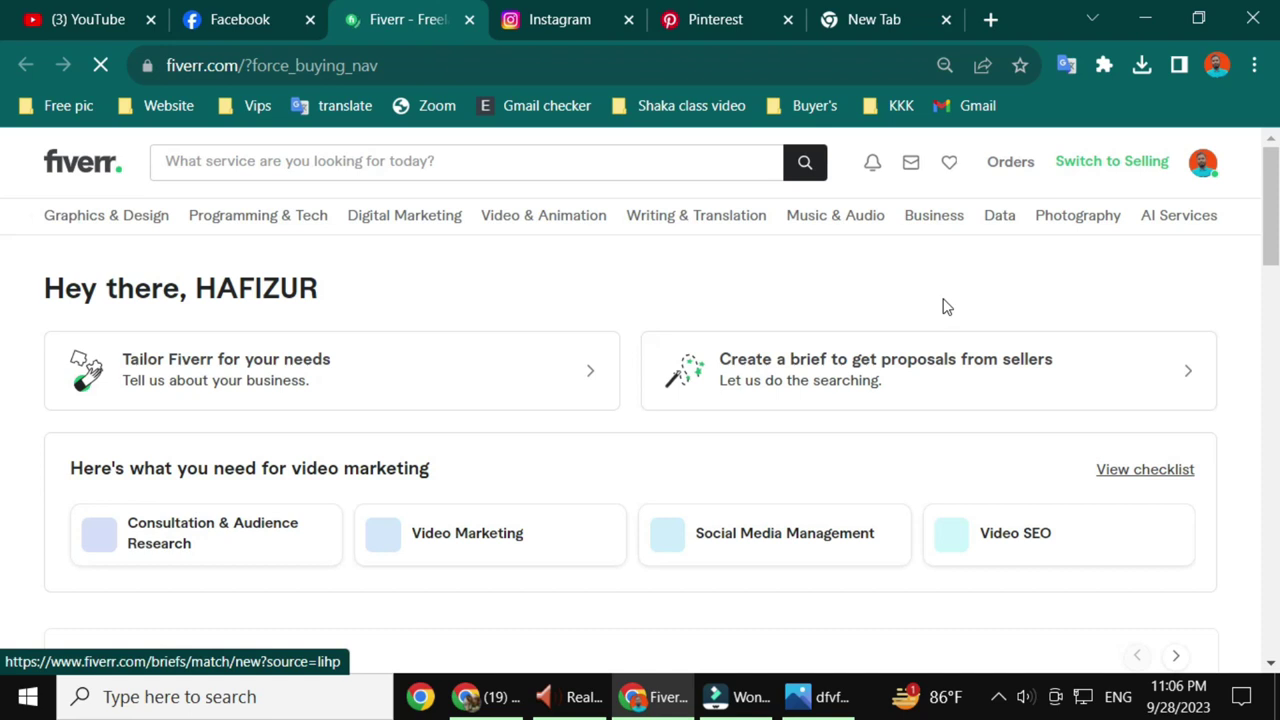
pyautogui.click(1201, 165)
pyautogui.click(1105, 210)
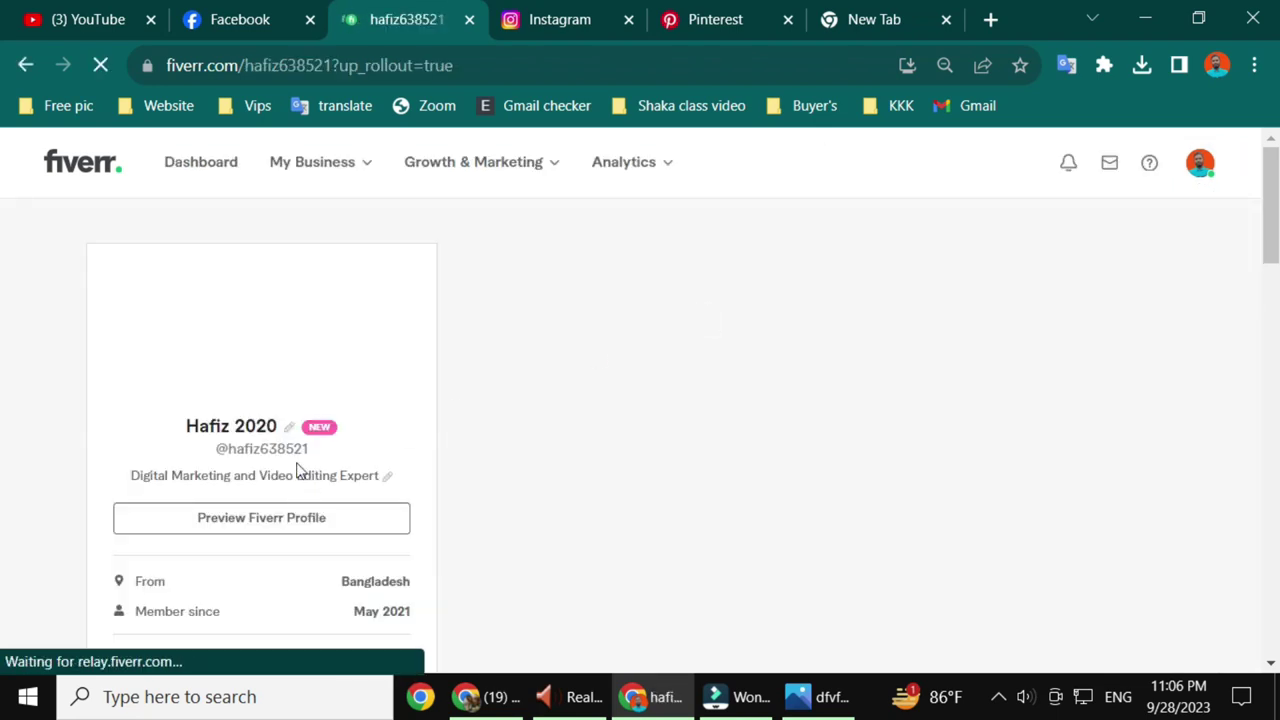
pyautogui.scroll(-5, 297, 470)
pyautogui.scroll(4, 297, 465)
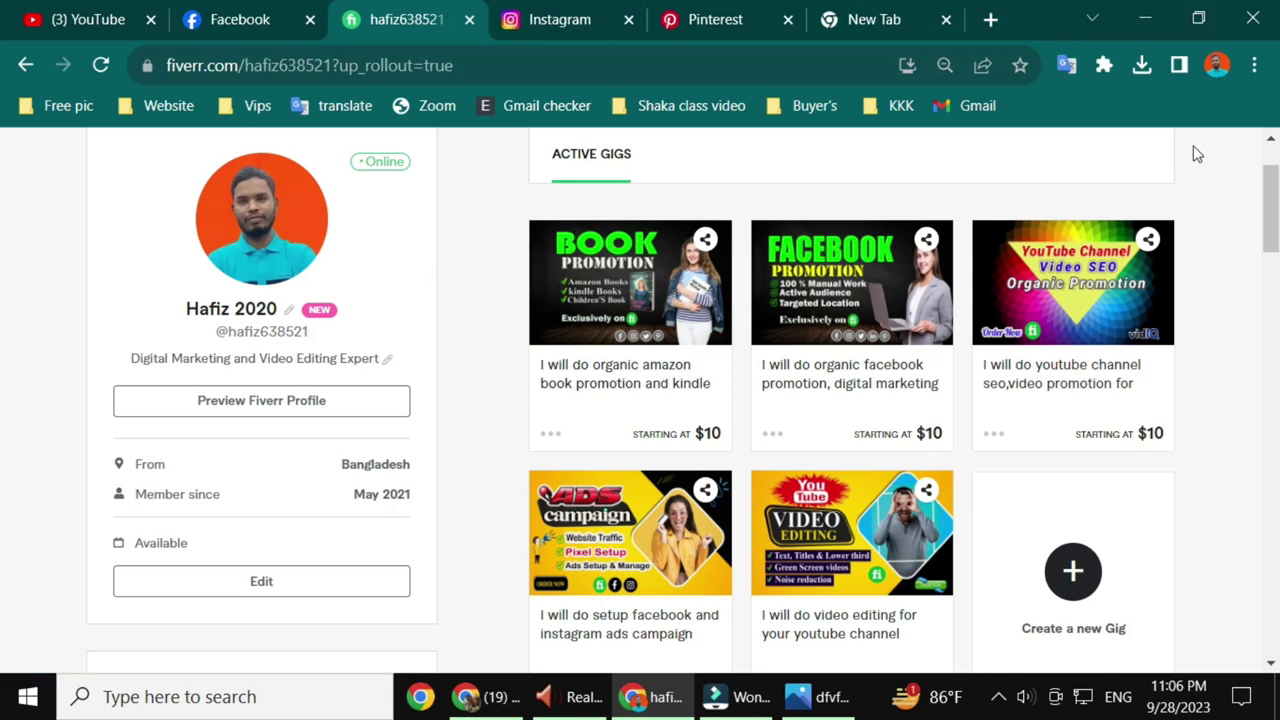
pyautogui.scroll(2, 790, 243)
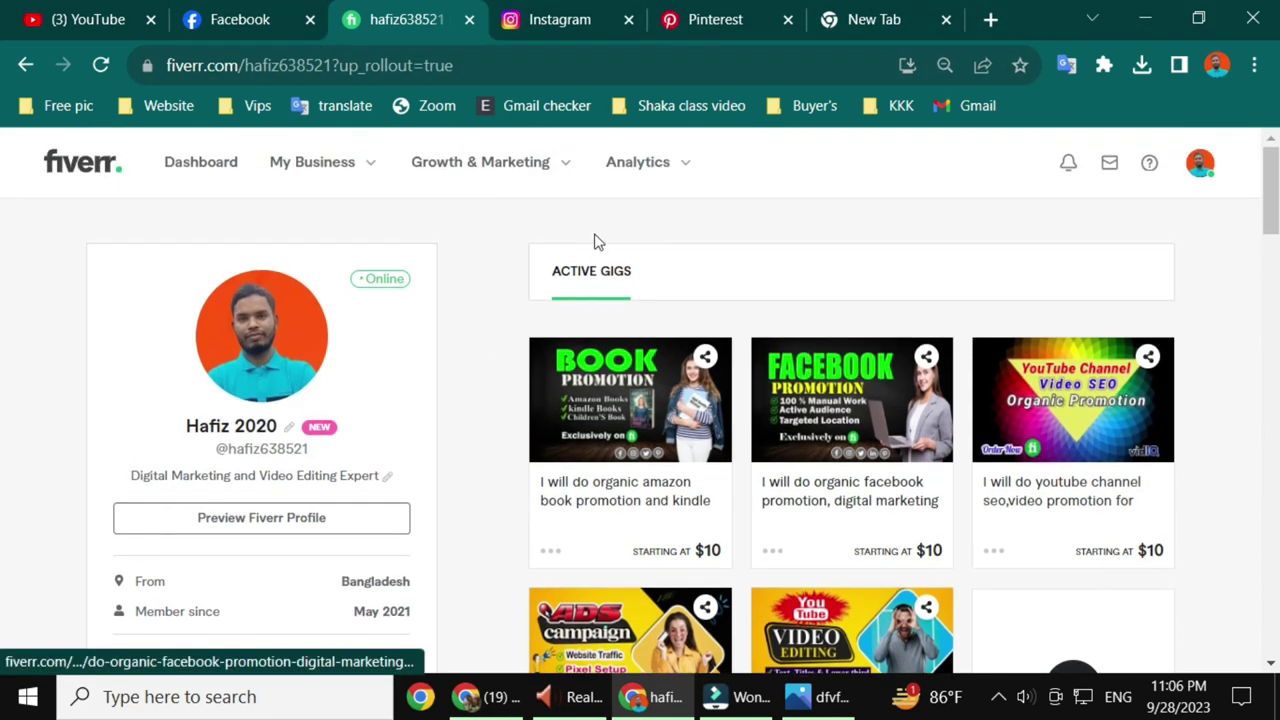
# - Look through the account avatar and help dropdown menus on the profile page
pyautogui.click(1206, 172)
pyautogui.click(1150, 166)
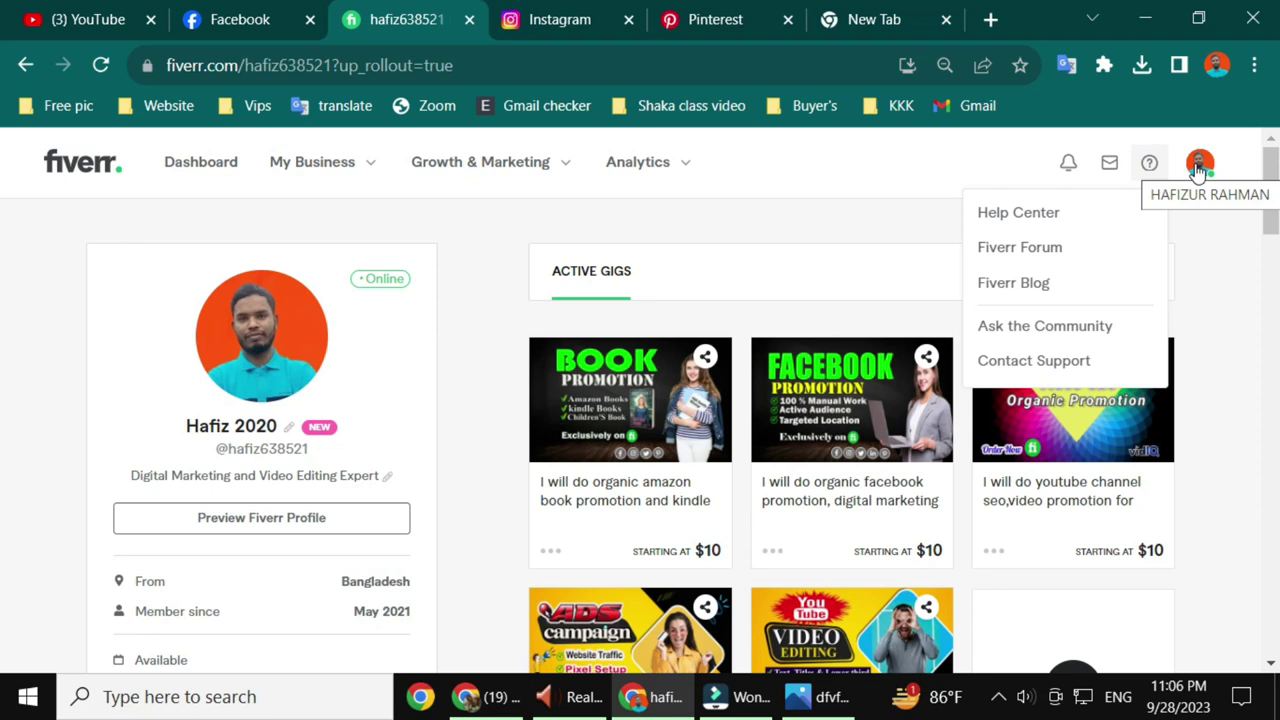
pyautogui.click(1198, 168)
# - Switch the Fiverr account to buying mode and scroll the Video Marketing gig recommendations
pyautogui.click(1065, 286)
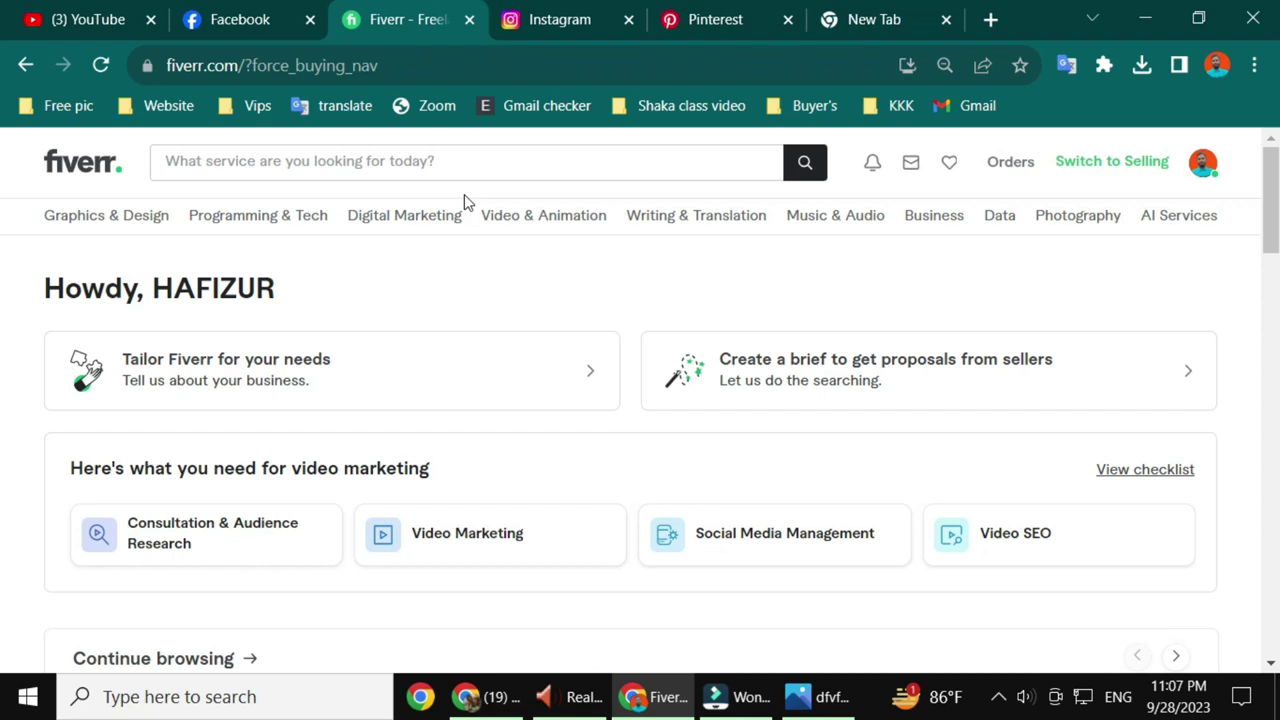
pyautogui.scroll(-3, 632, 440)
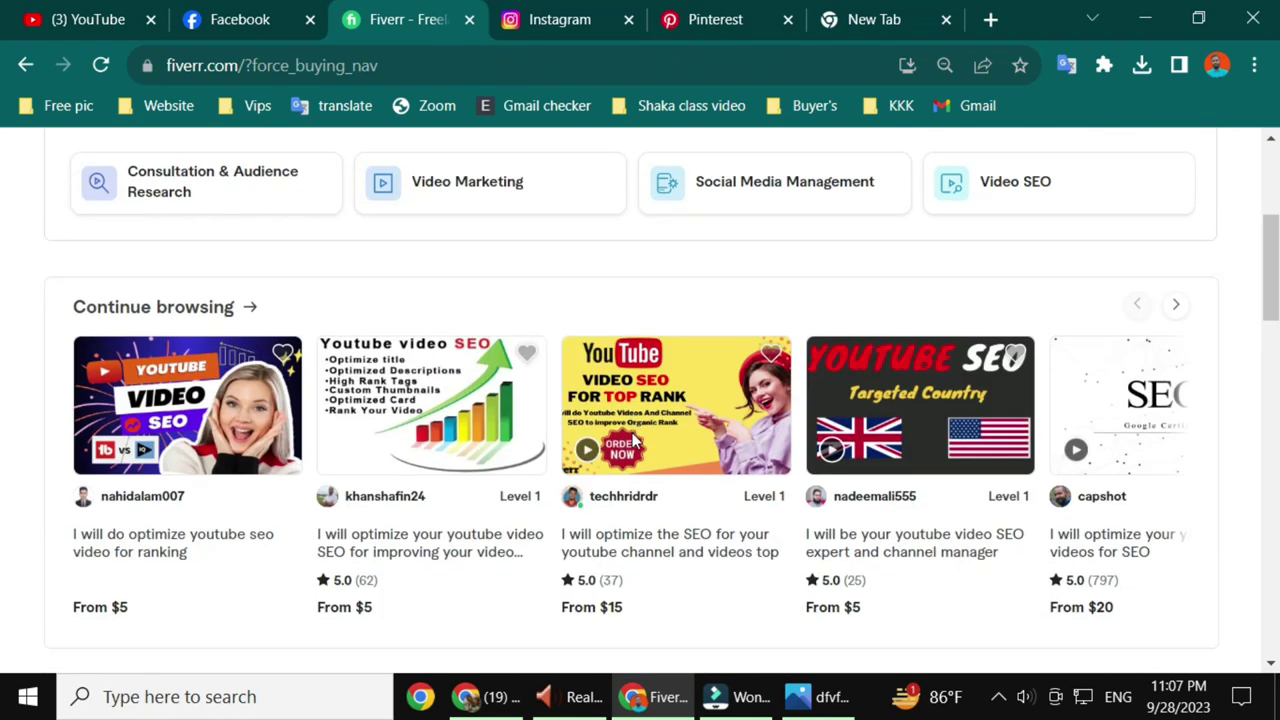
pyautogui.scroll(-1, 620, 457)
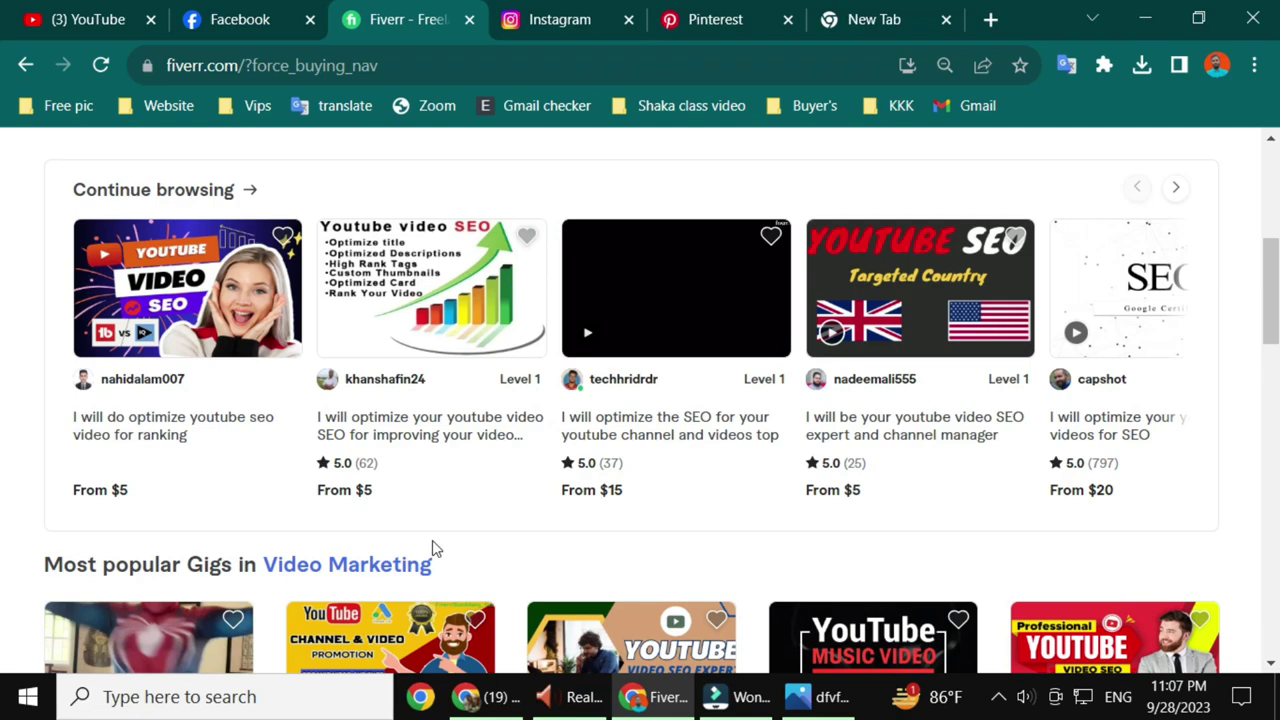
pyautogui.scroll(-2, 690, 590)
pyautogui.scroll(-5, 690, 590)
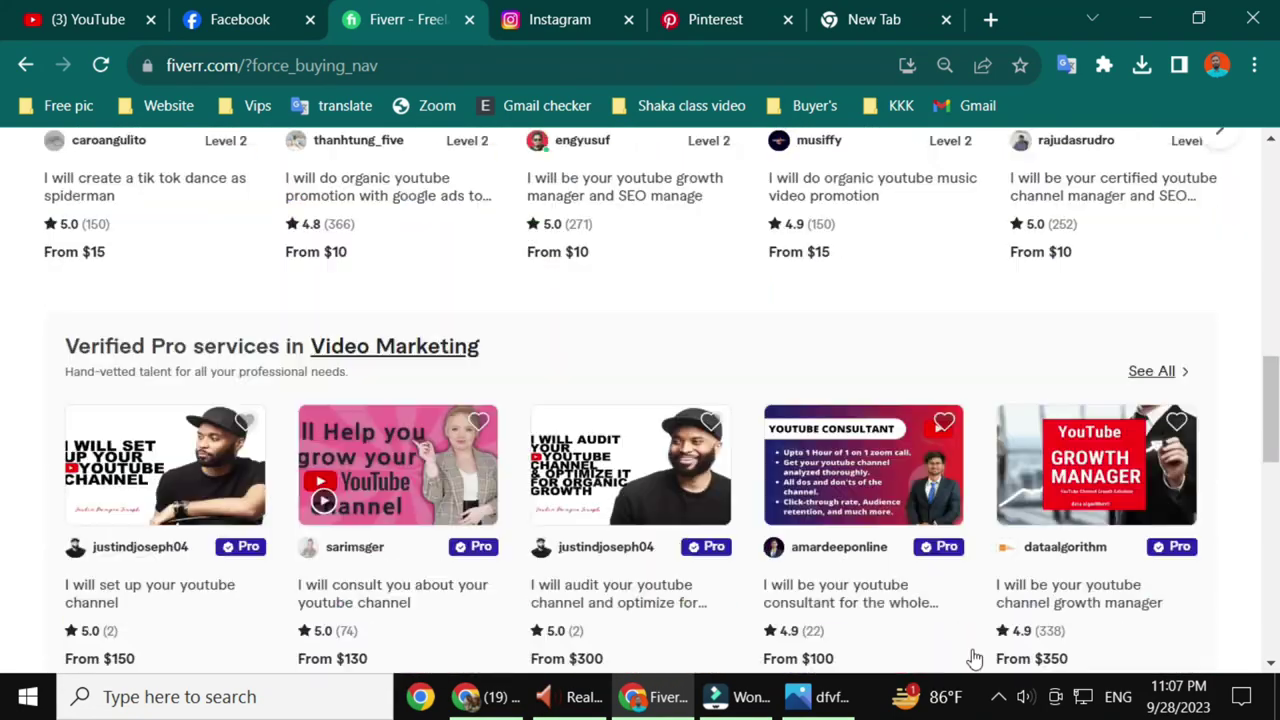
pyautogui.scroll(-2, 766, 586)
pyautogui.scroll(4, 766, 586)
# - Finish browsing the buyer gig rows and minimize Chrome to the desktop
pyautogui.scroll(4, 768, 587)
pyautogui.scroll(-1, 766, 586)
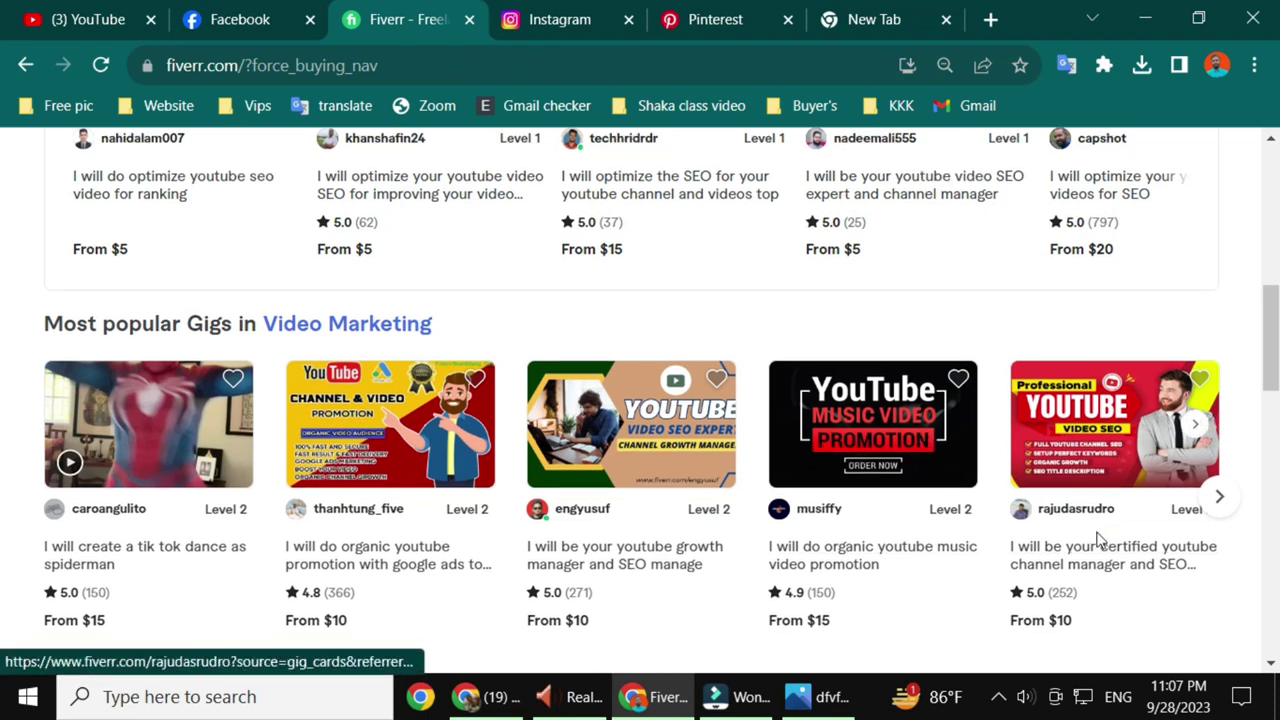
pyautogui.scroll(-3, 1122, 455)
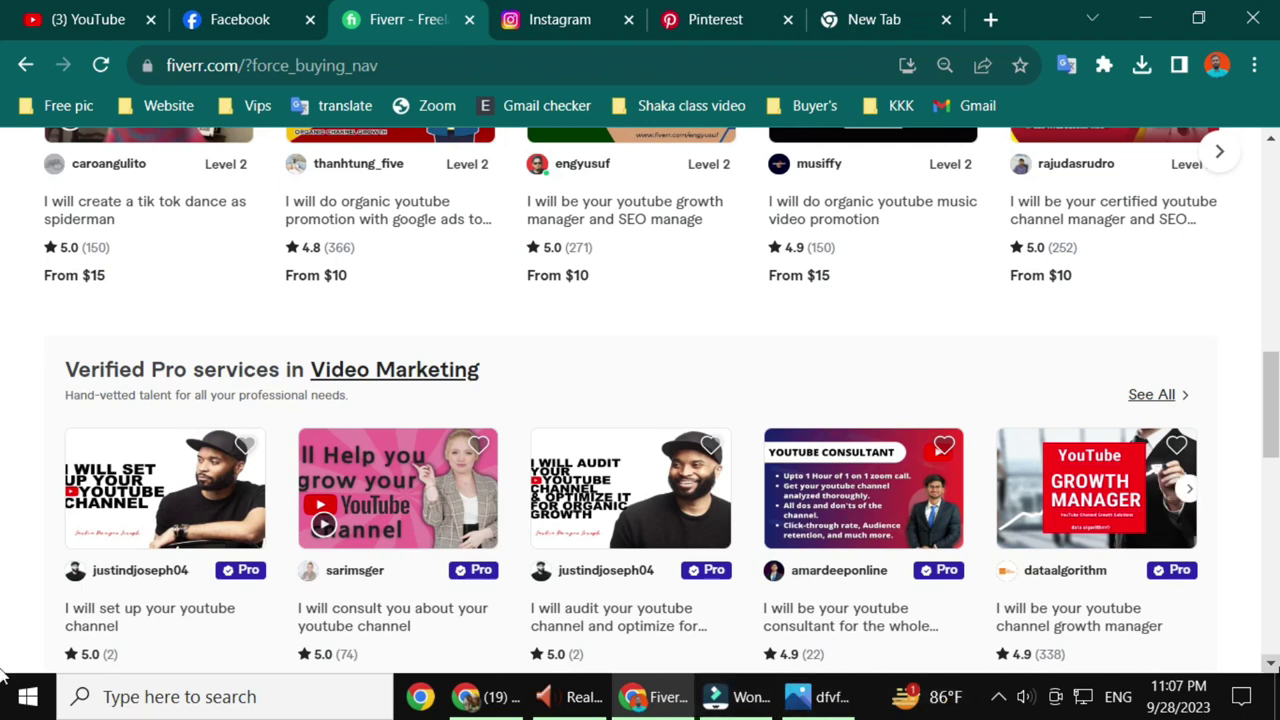
pyautogui.click(1276, 698)
pyautogui.rightClick(694, 133)
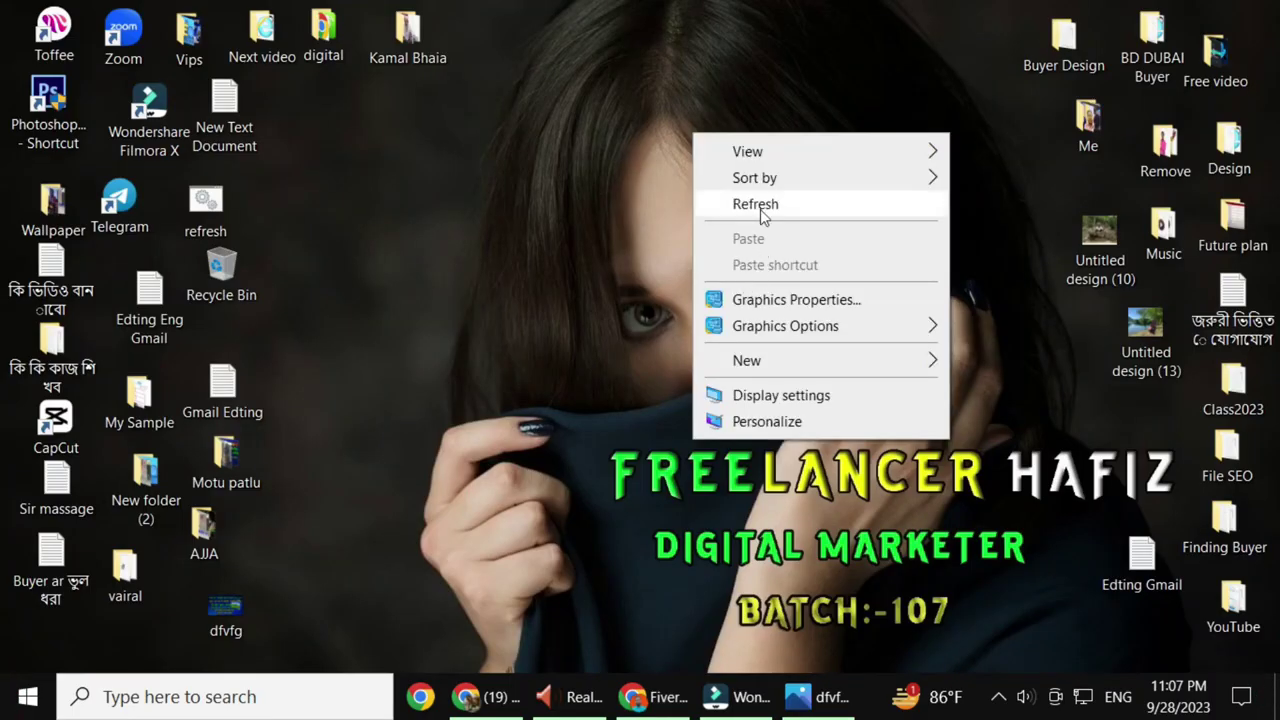
# - Refresh the desktop and launch Photoshop CS6 from the PhotoshopCS6Portable shortcut
pyautogui.click(755, 204)
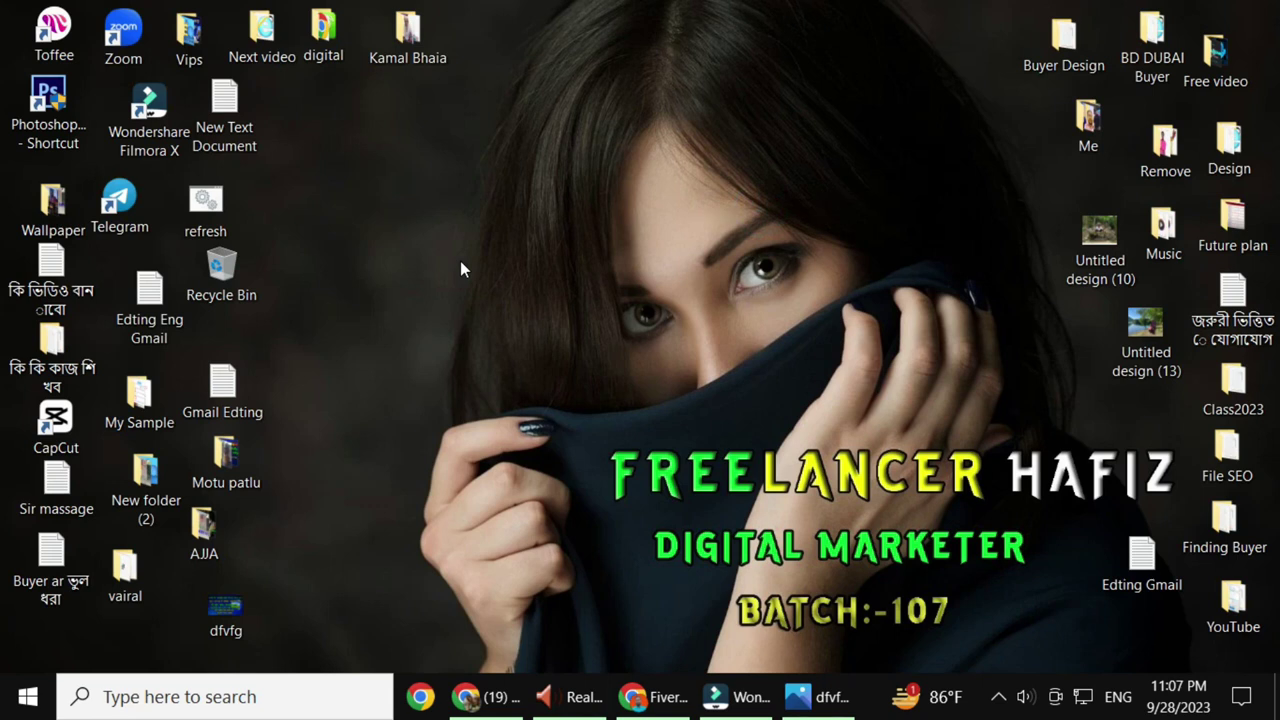
pyautogui.click(52, 115)
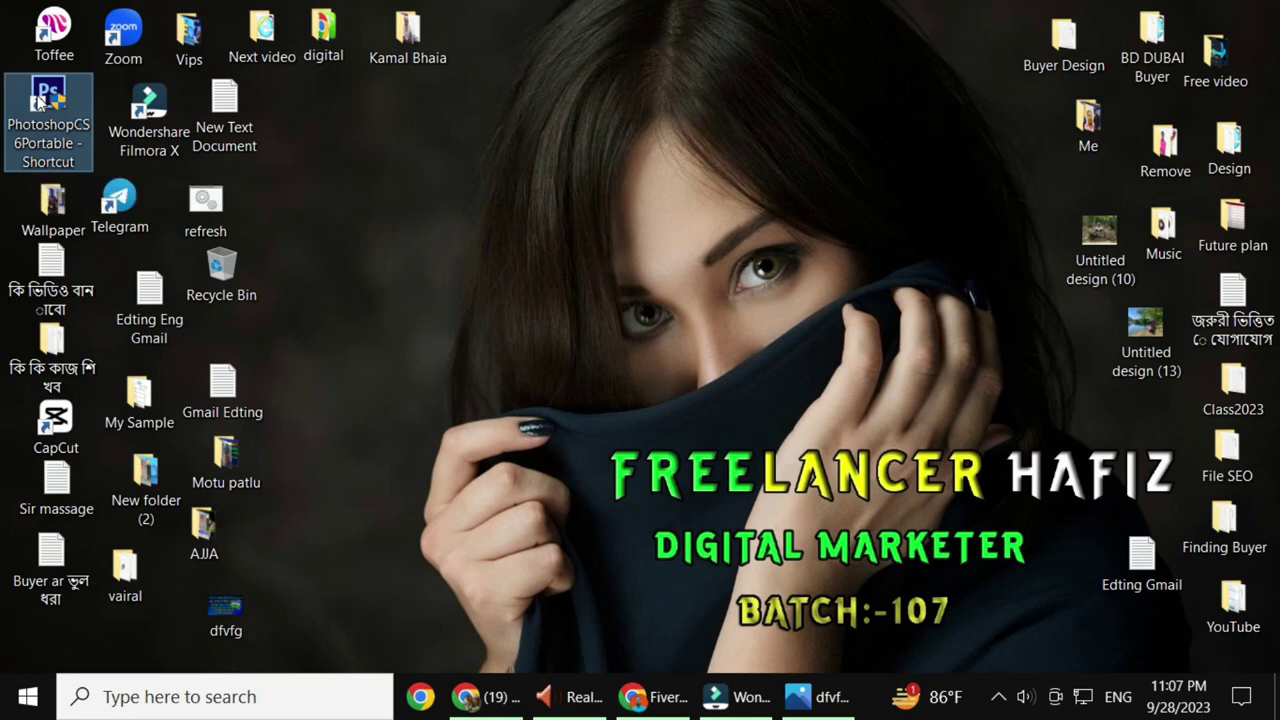
pyautogui.rightClick(42, 100)
pyautogui.click(97, 88)
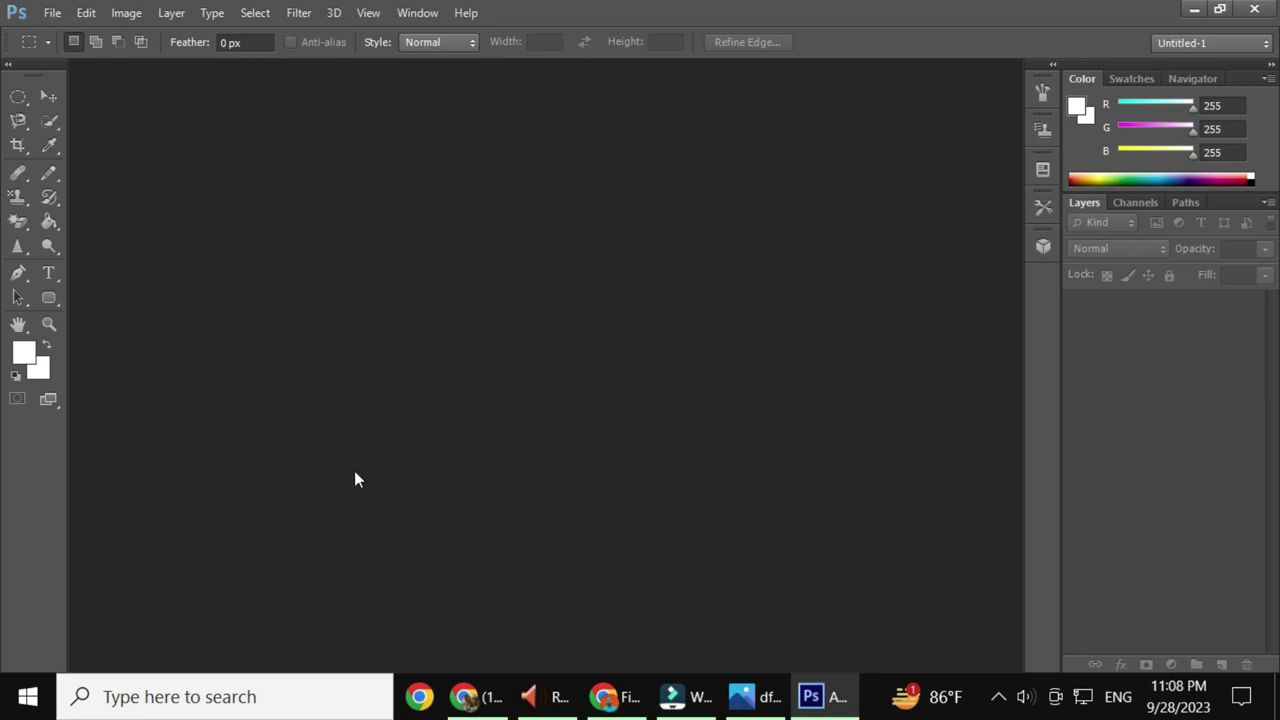
# - Bring up Photoshop's Open dialog and scroll through the Desktop folder's contents
pyautogui.click(52, 15)
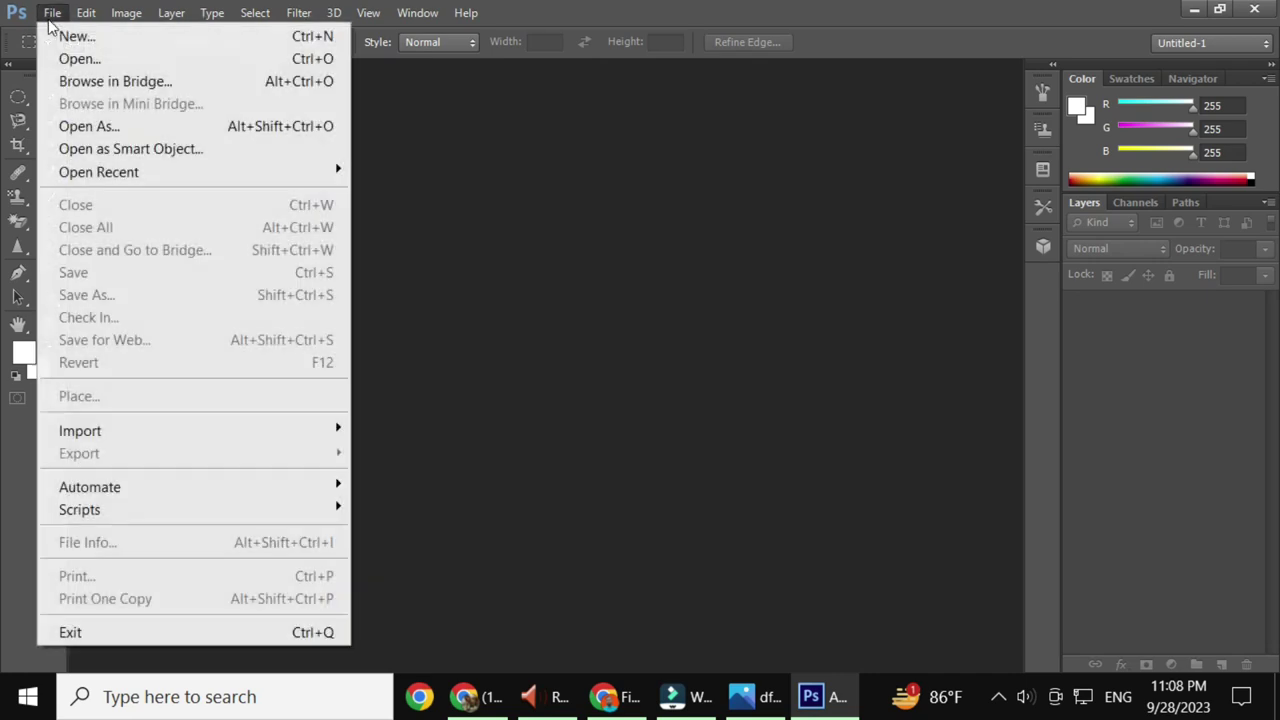
pyautogui.click(63, 57)
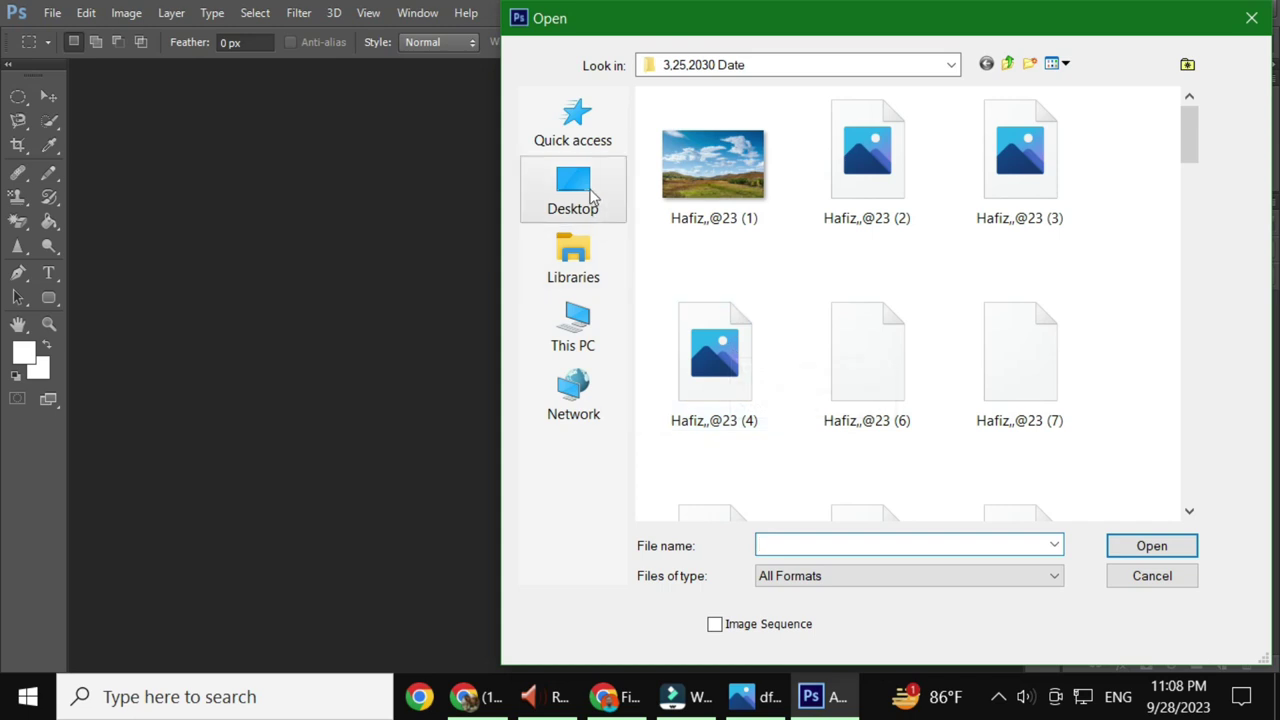
pyautogui.click(566, 196)
pyautogui.scroll(-5, 876, 316)
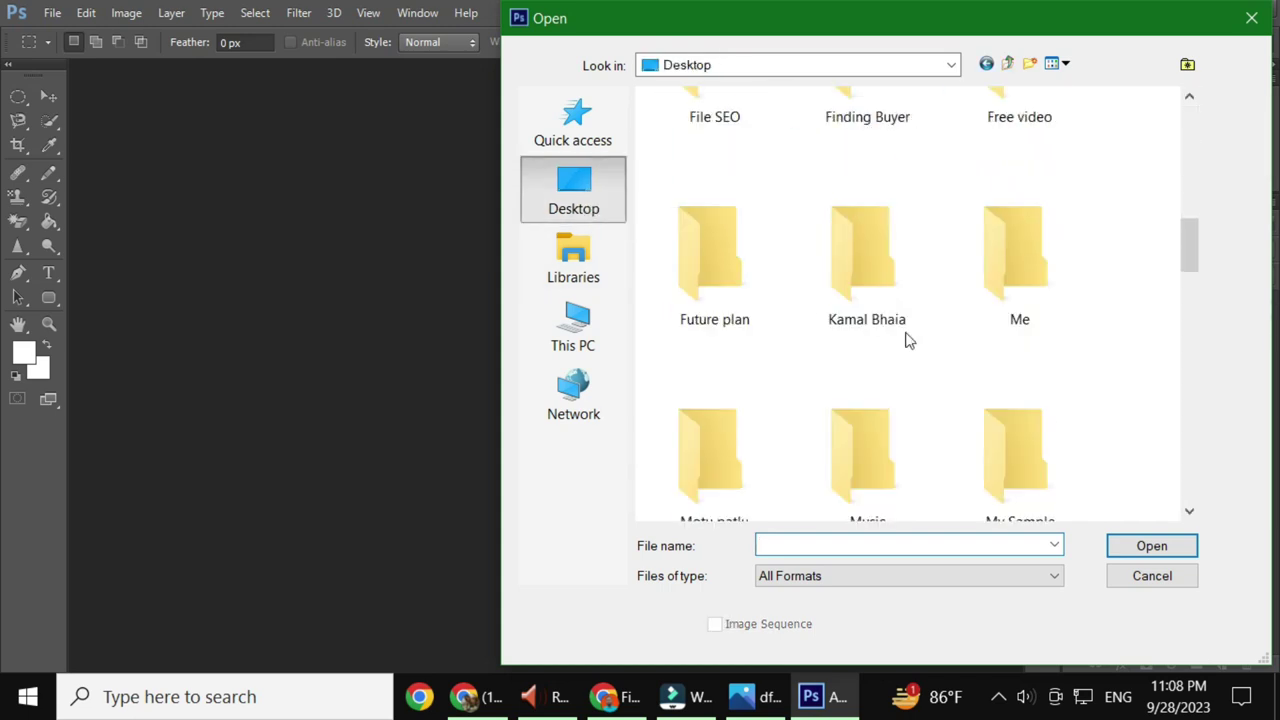
pyautogui.scroll(-5, 908, 348)
pyautogui.scroll(-5, 906, 352)
pyautogui.scroll(-5, 906, 354)
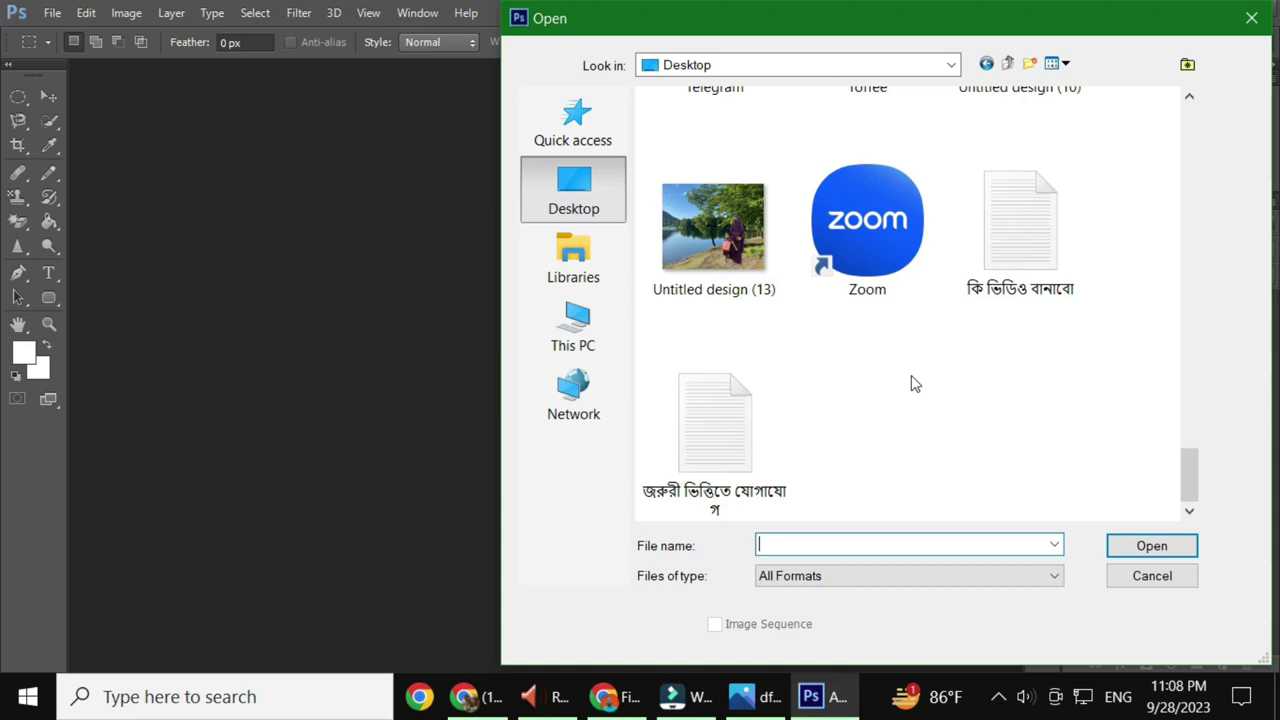
pyautogui.scroll(3, 911, 375)
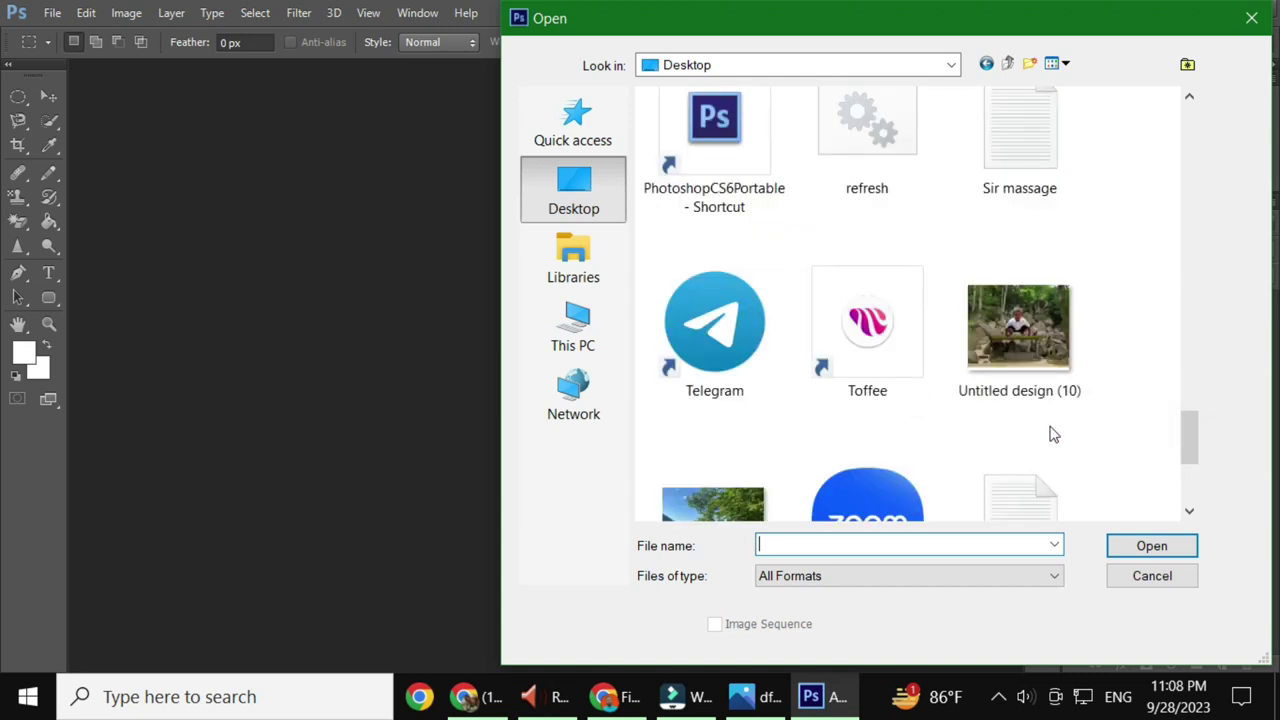
pyautogui.scroll(6, 1050, 433)
pyautogui.scroll(3, 1018, 484)
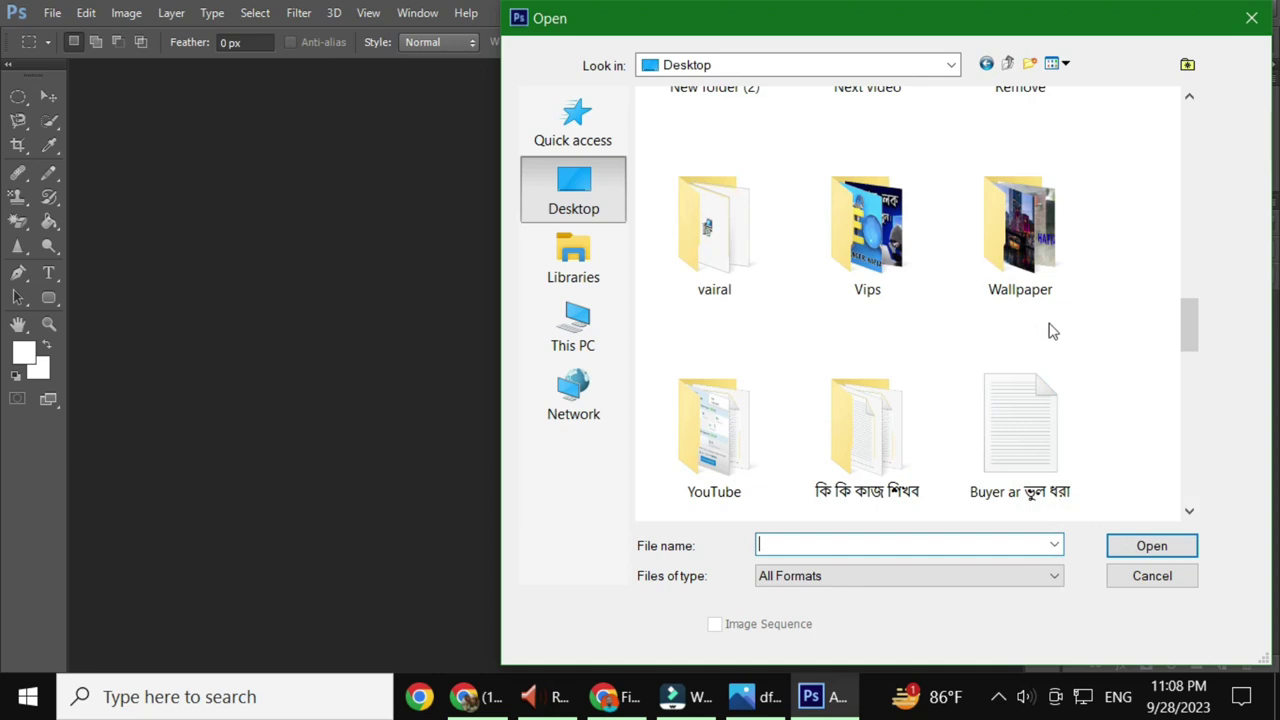
pyautogui.scroll(-3, 1088, 378)
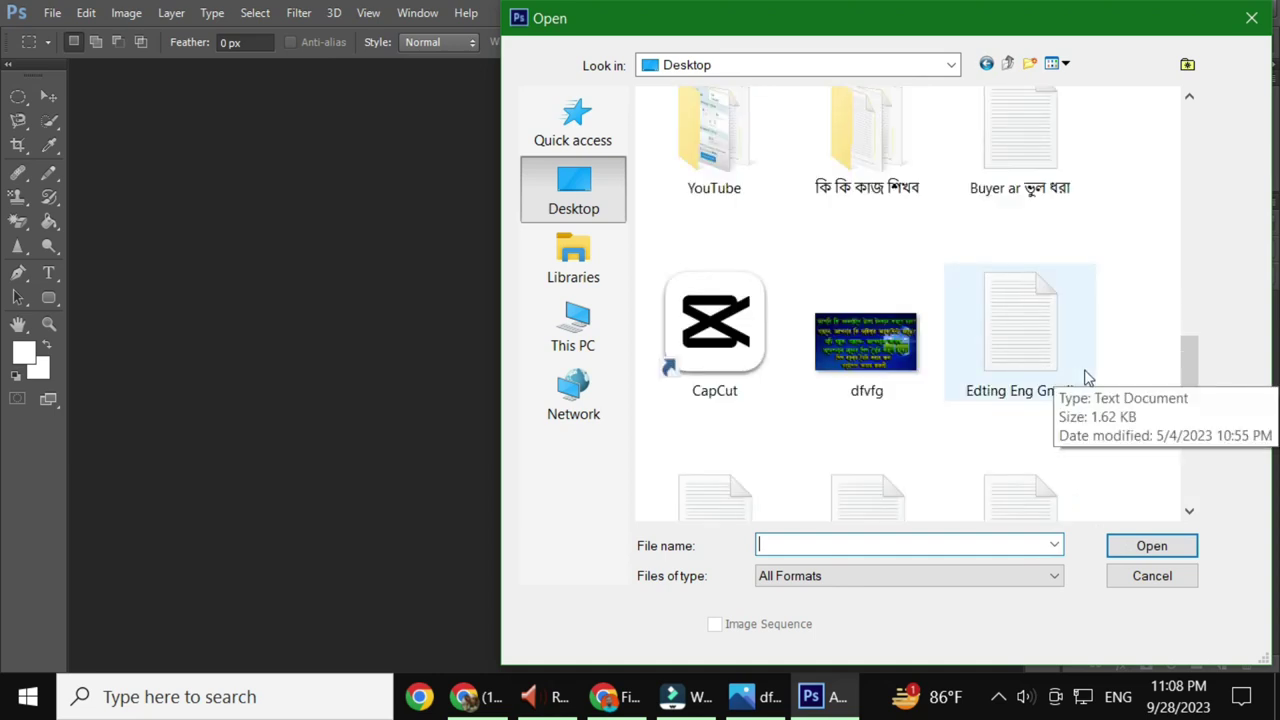
pyautogui.scroll(3, 1080, 390)
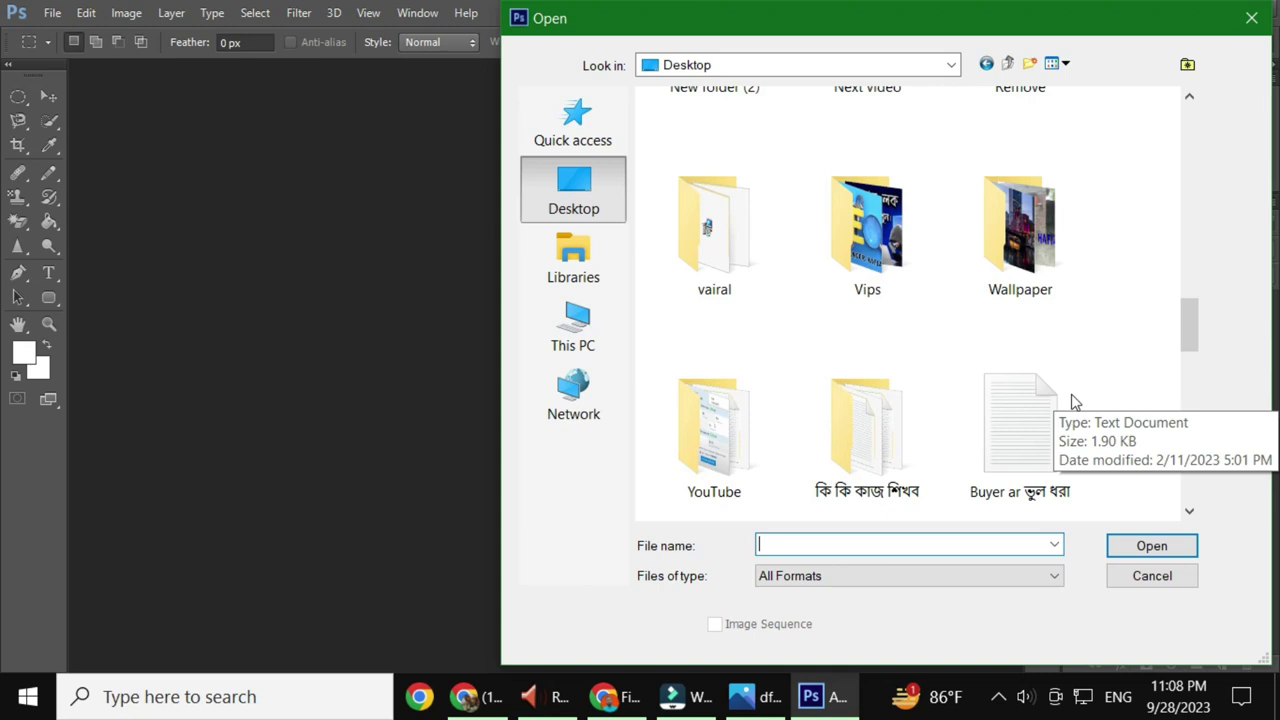
pyautogui.scroll(2, 1075, 400)
pyautogui.scroll(2, 1075, 400)
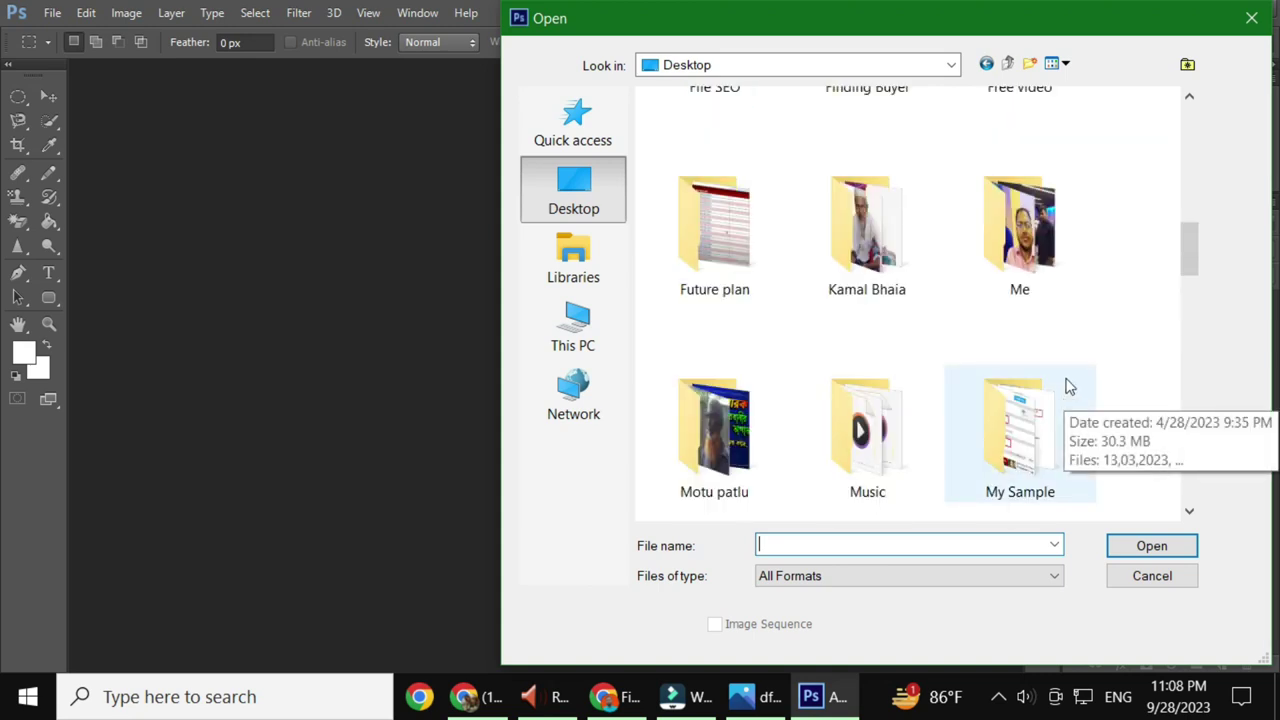
pyautogui.scroll(3, 1069, 386)
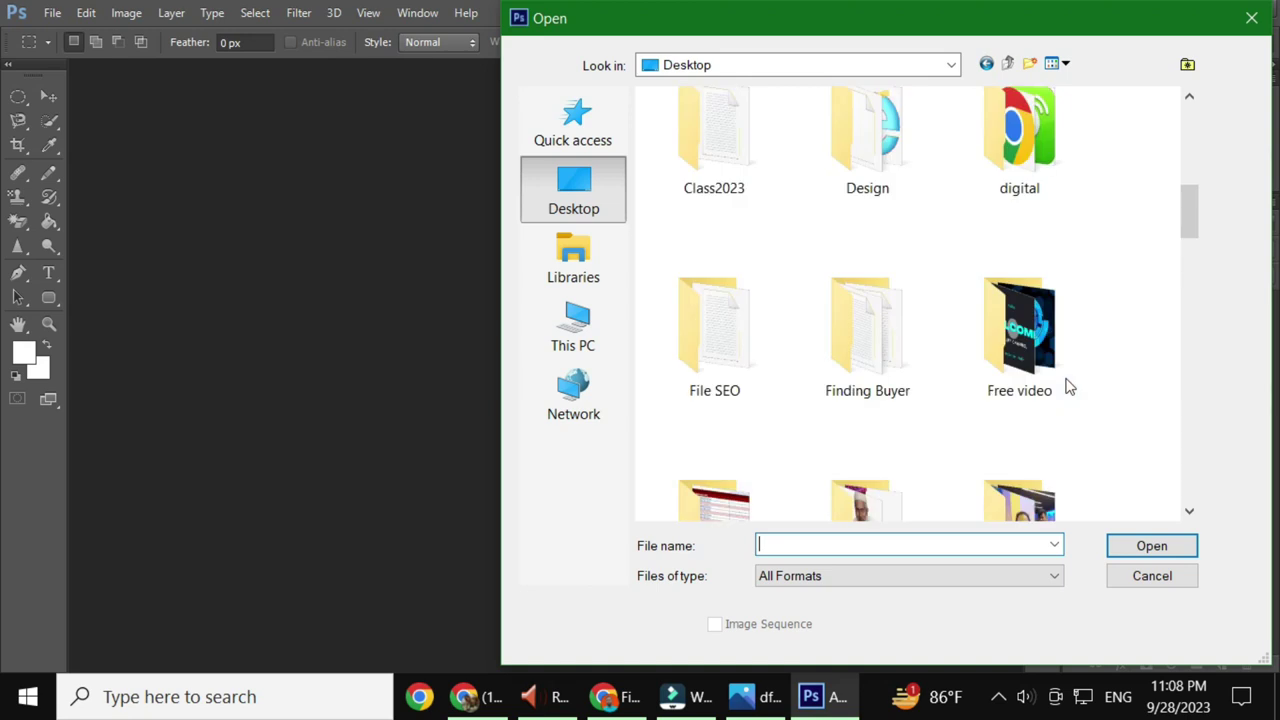
pyautogui.scroll(3, 1069, 386)
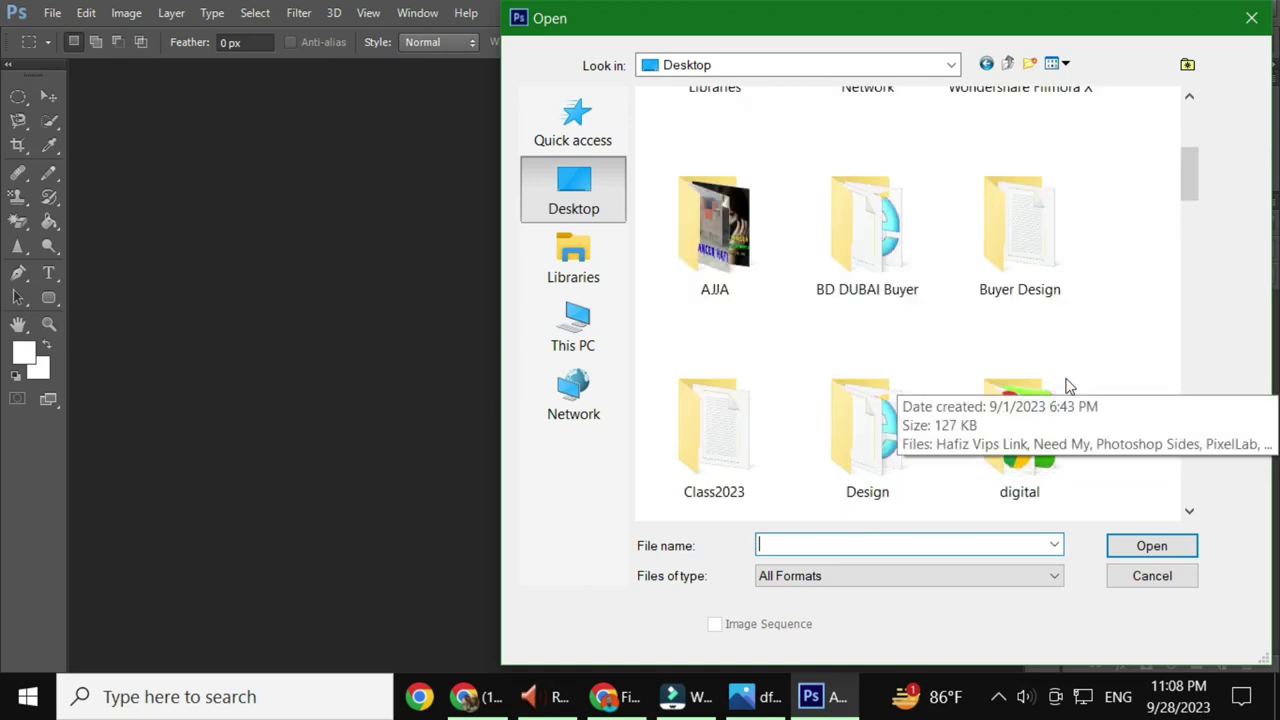
pyautogui.scroll(3, 1065, 386)
pyautogui.scroll(-3, 980, 397)
# - Browse the Design folder's Format and Font New subfolders
pyautogui.doubleClick(880, 415)
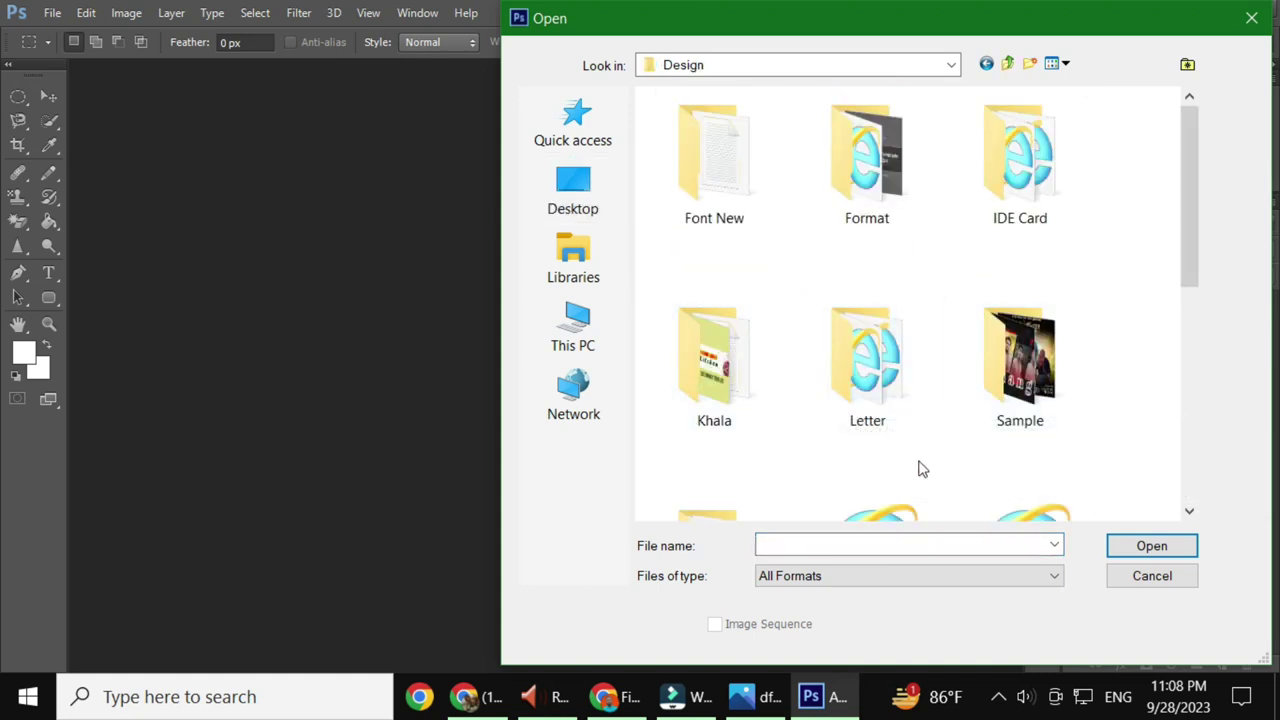
pyautogui.scroll(-3, 868, 442)
pyautogui.scroll(3, 867, 437)
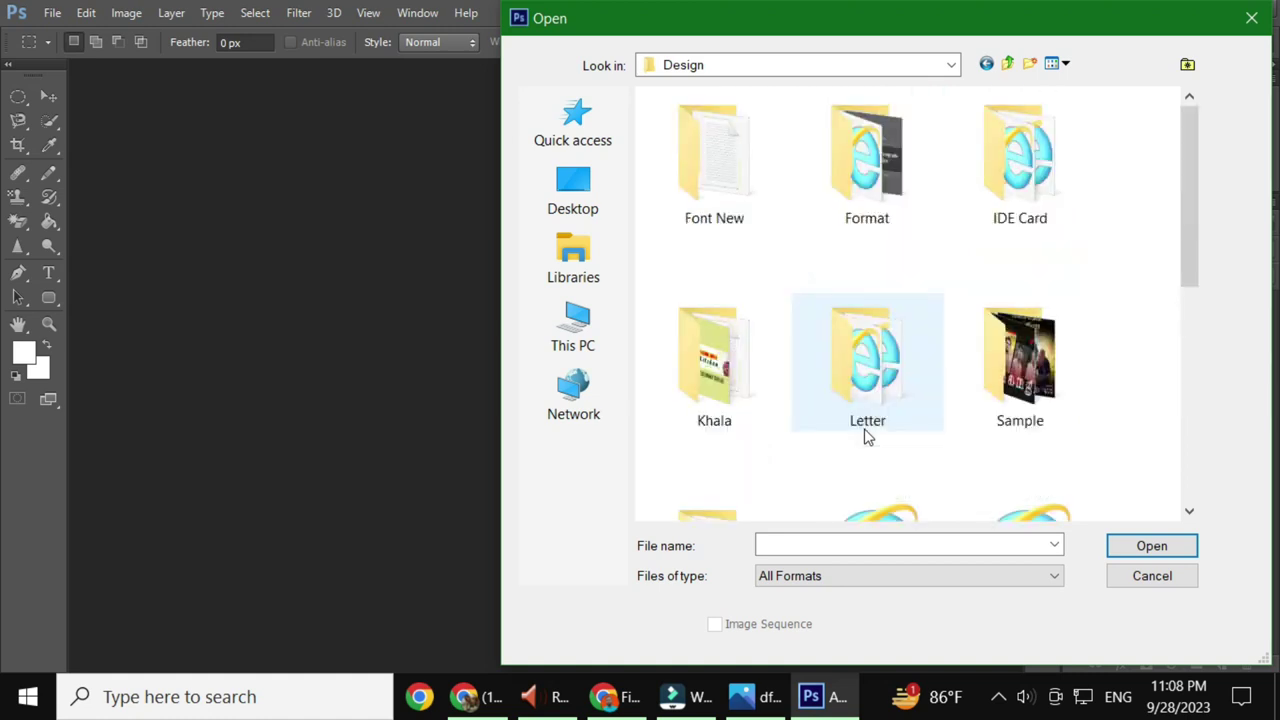
pyautogui.doubleClick(874, 230)
pyautogui.scroll(-1, 770, 462)
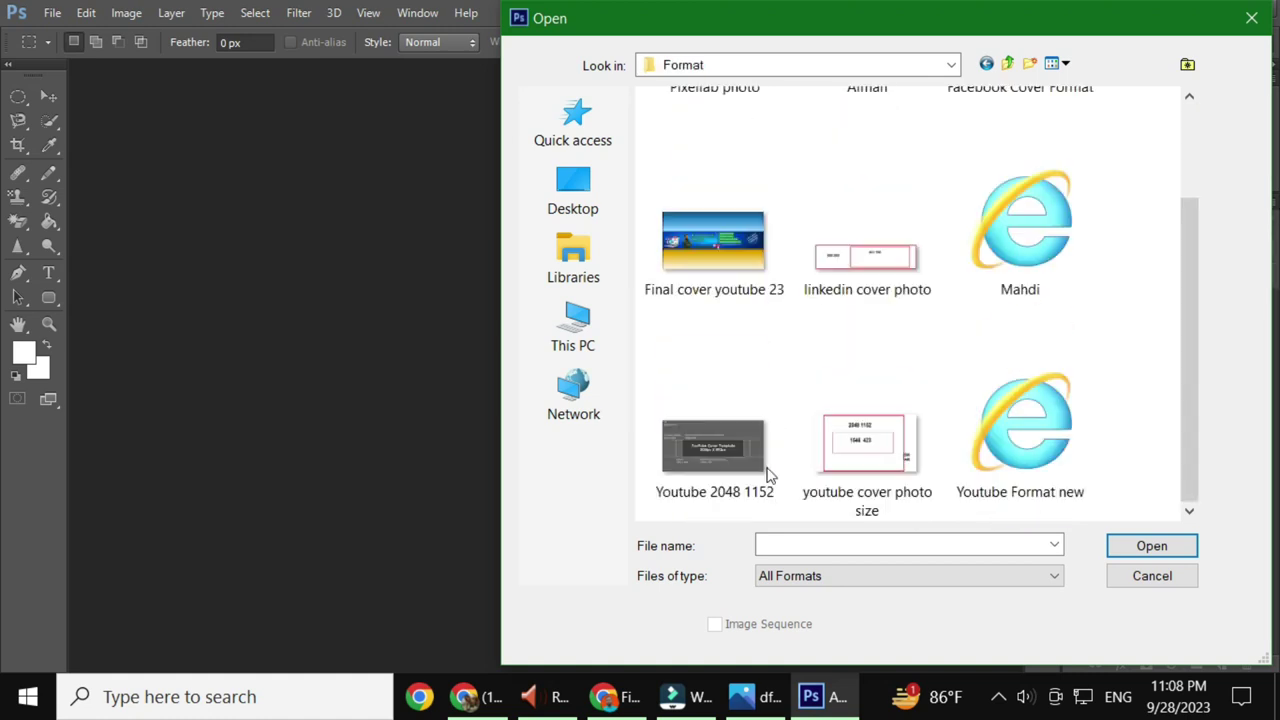
pyautogui.scroll(2, 860, 300)
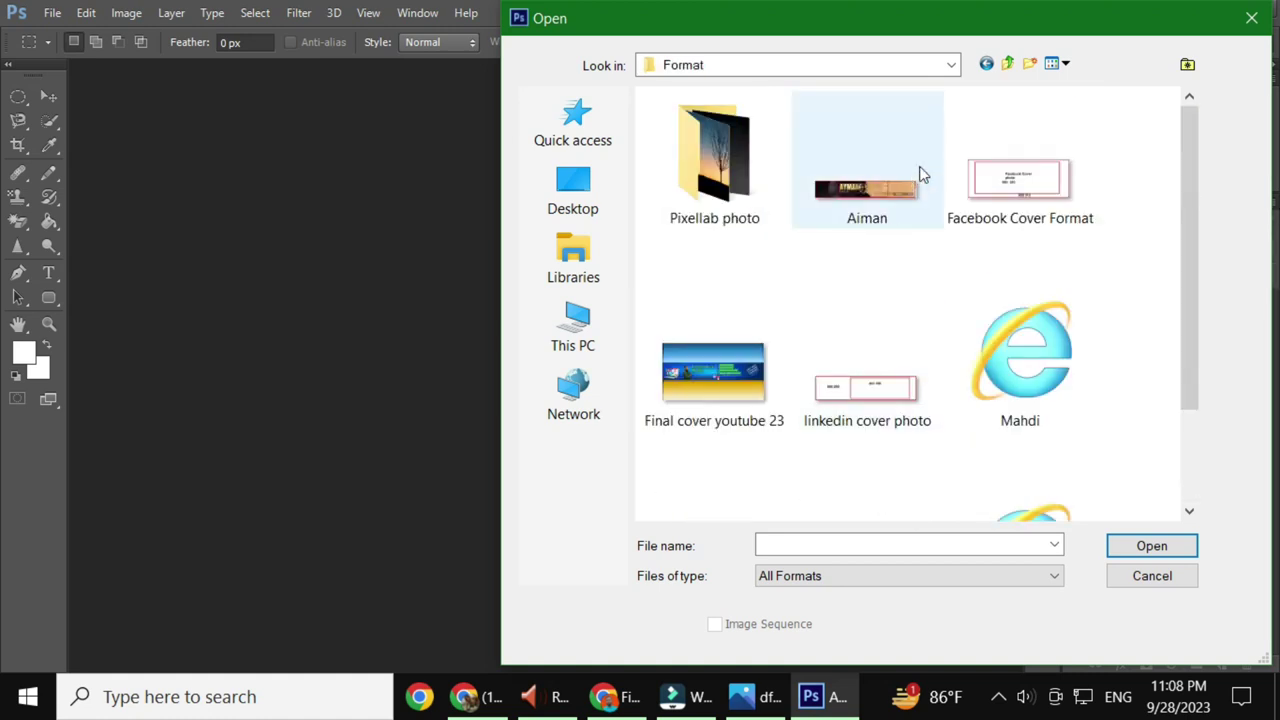
pyautogui.click(1007, 63)
pyautogui.doubleClick(726, 171)
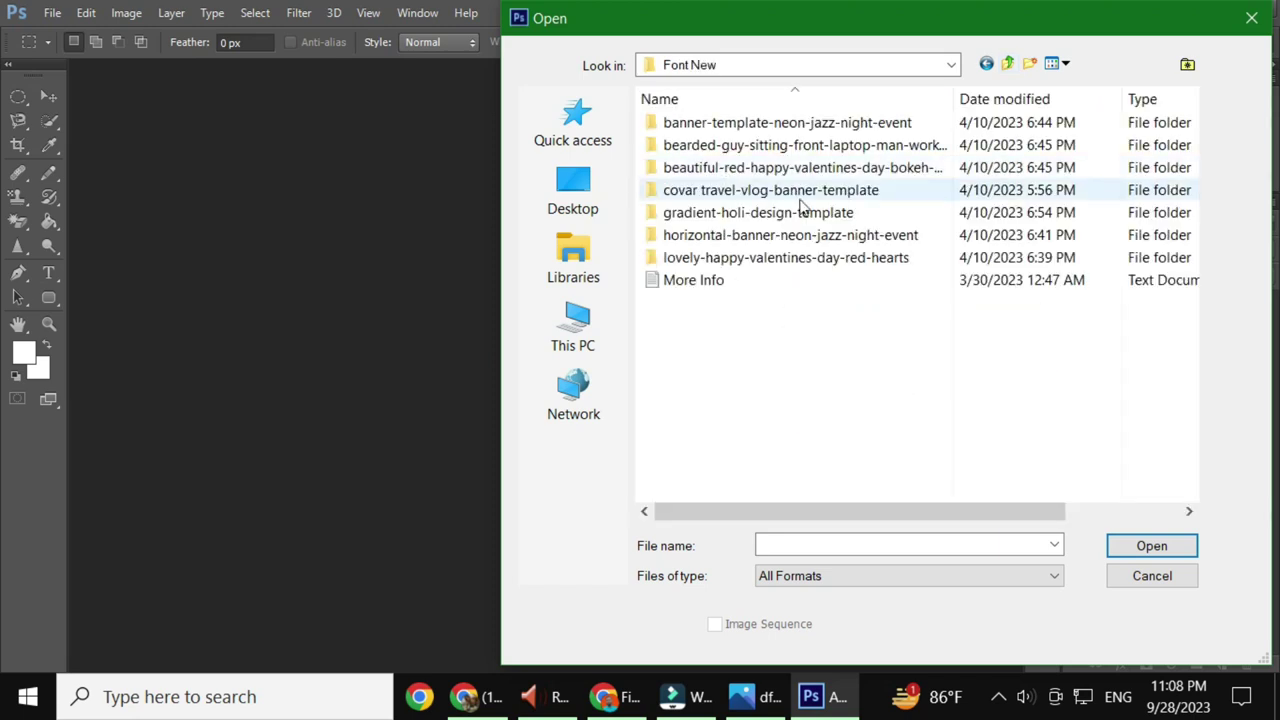
pyautogui.click(1007, 65)
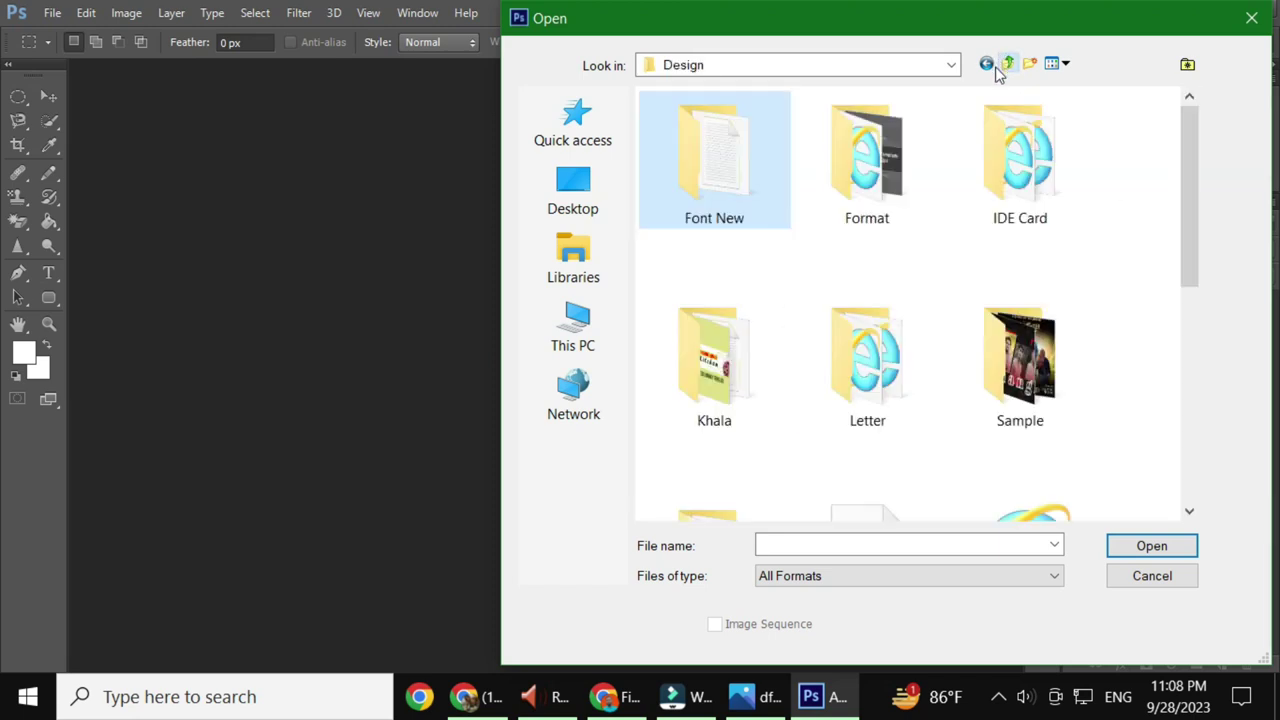
pyautogui.doubleClick(734, 186)
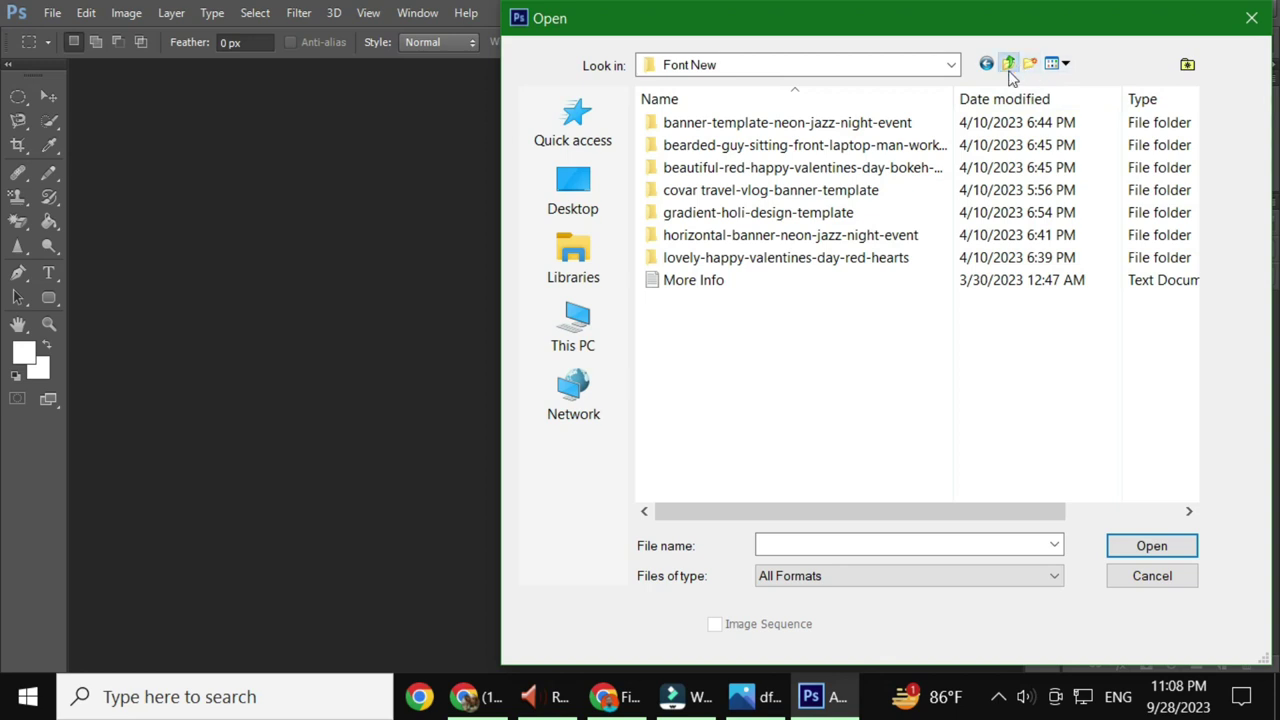
pyautogui.click(1007, 63)
pyautogui.scroll(-3, 952, 393)
pyautogui.scroll(3, 952, 393)
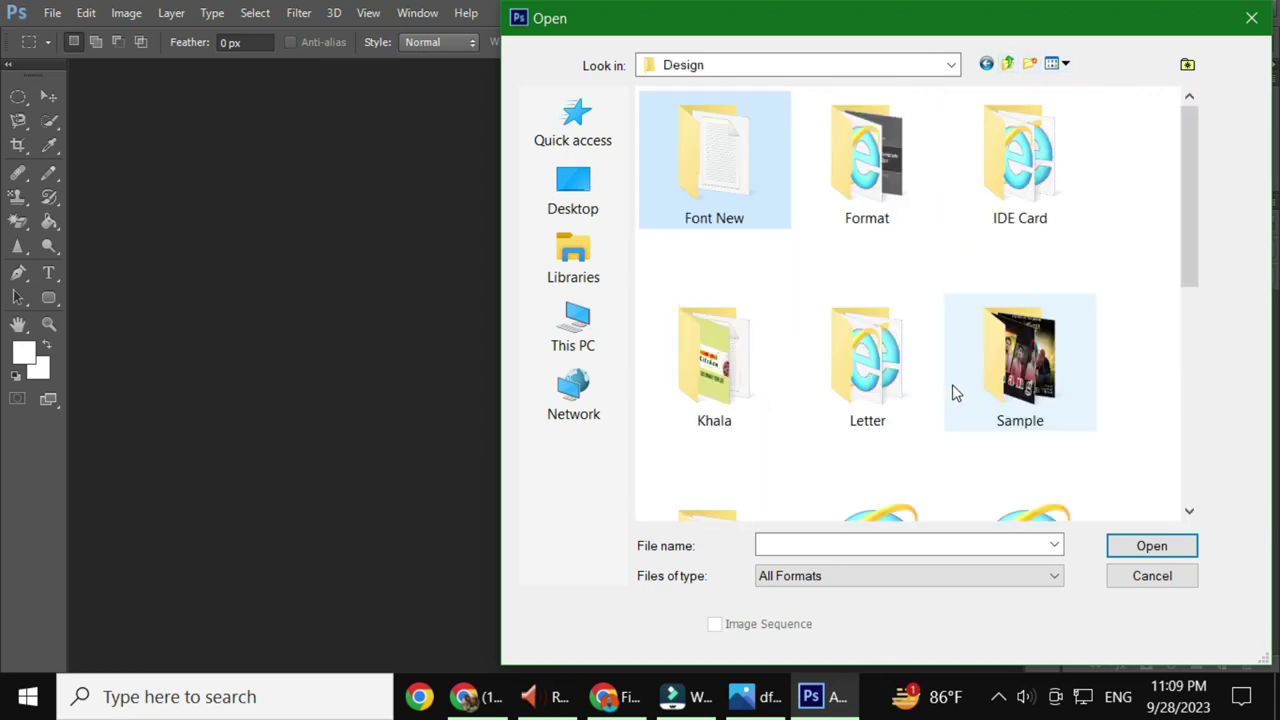
# - Check the Sample, IDE Card and Khala folders inside Design, then return to Desktop
pyautogui.doubleClick(1026, 392)
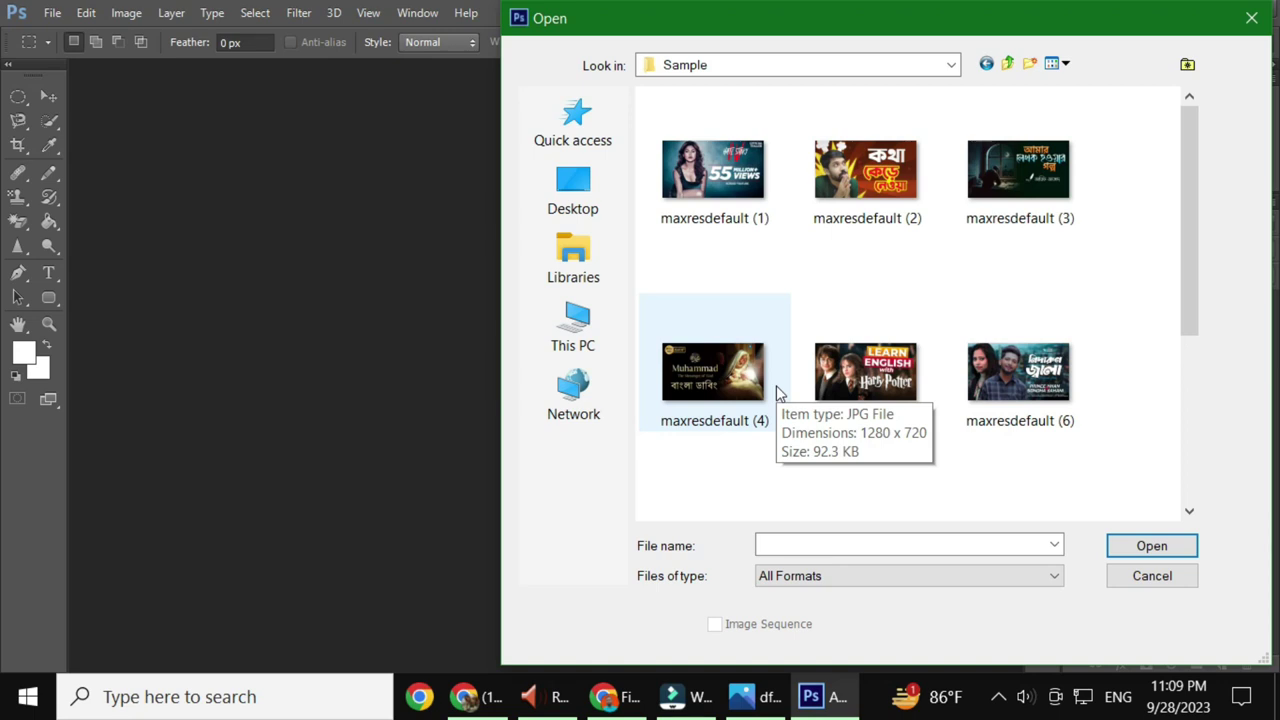
pyautogui.click(988, 65)
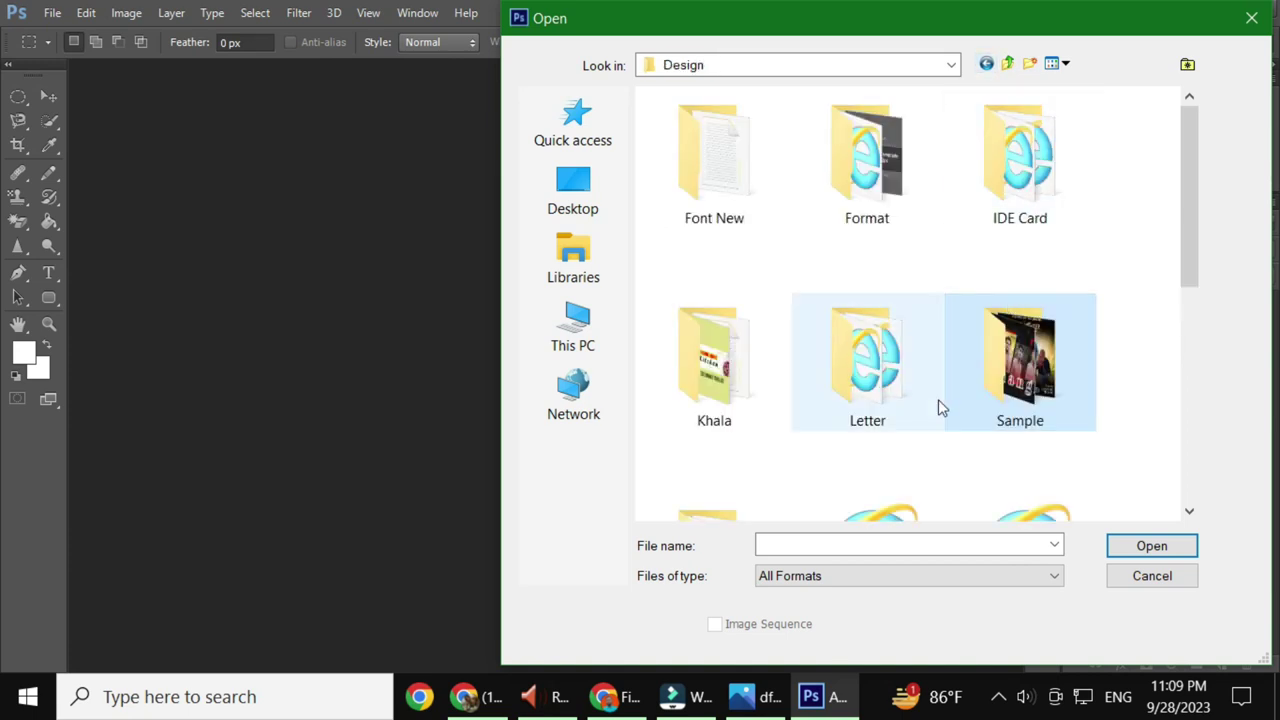
pyautogui.scroll(-5, 938, 400)
pyautogui.scroll(3, 920, 415)
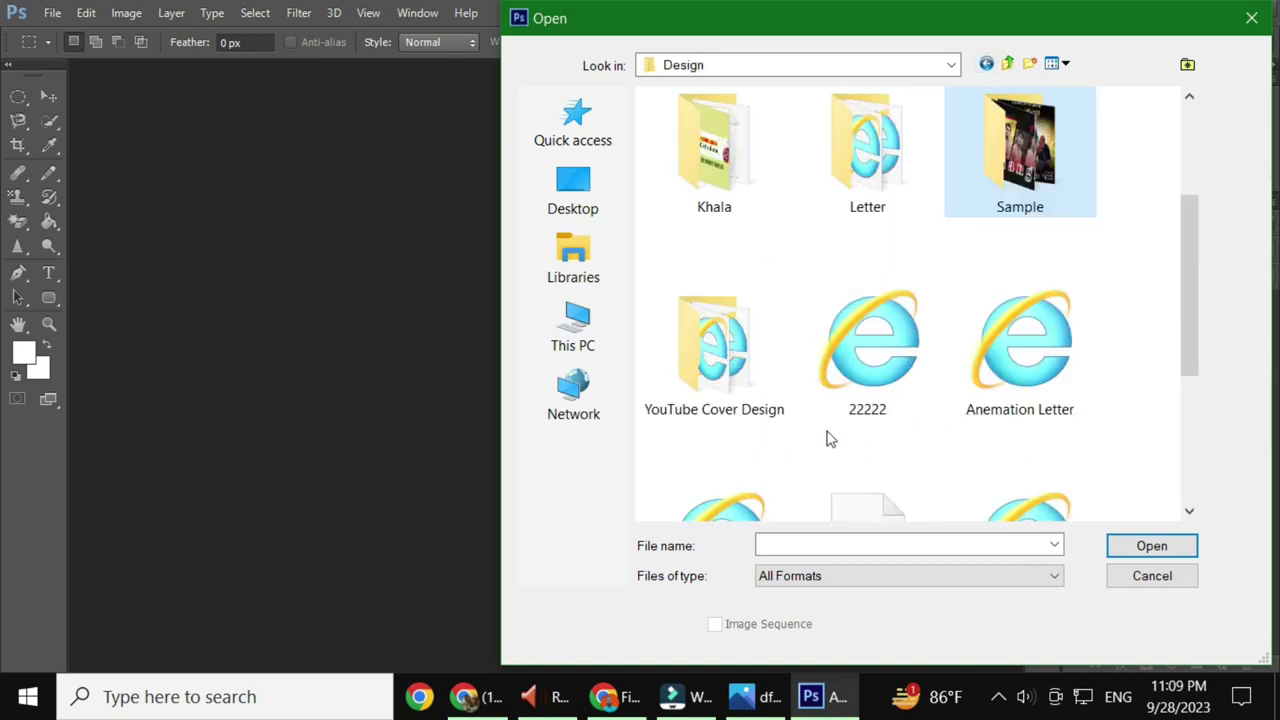
pyautogui.scroll(2, 828, 438)
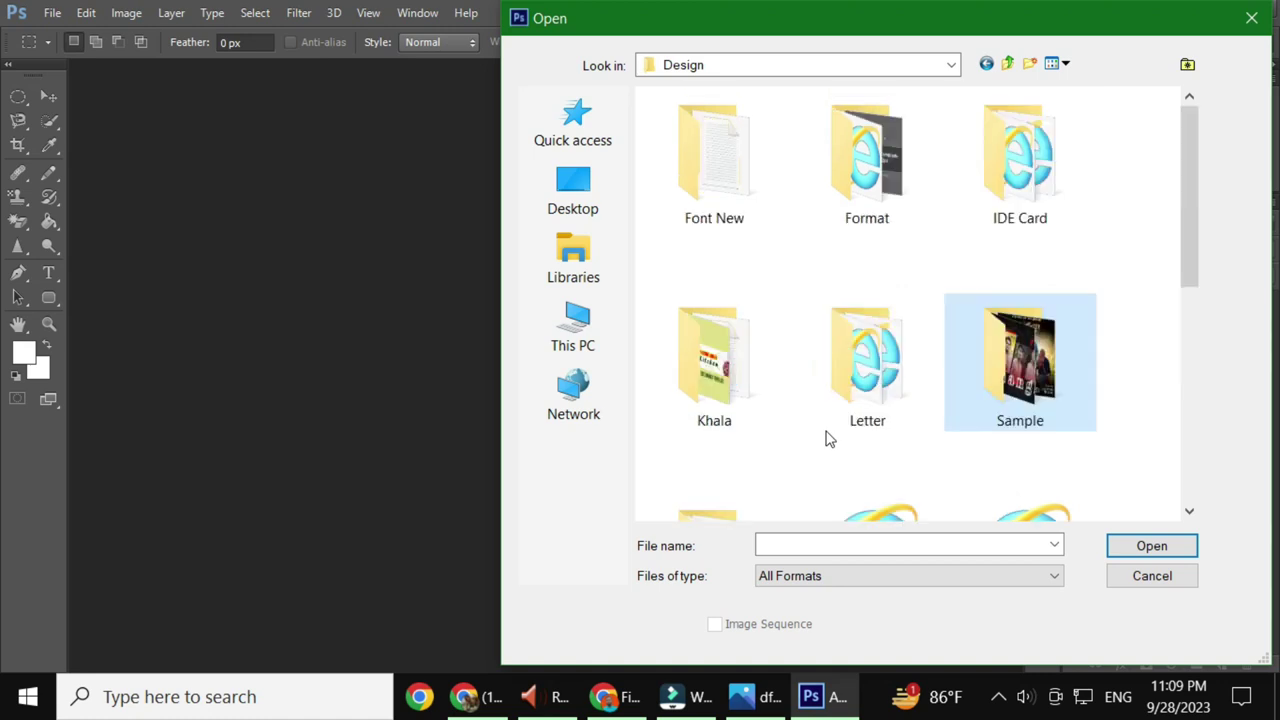
pyautogui.doubleClick(1022, 215)
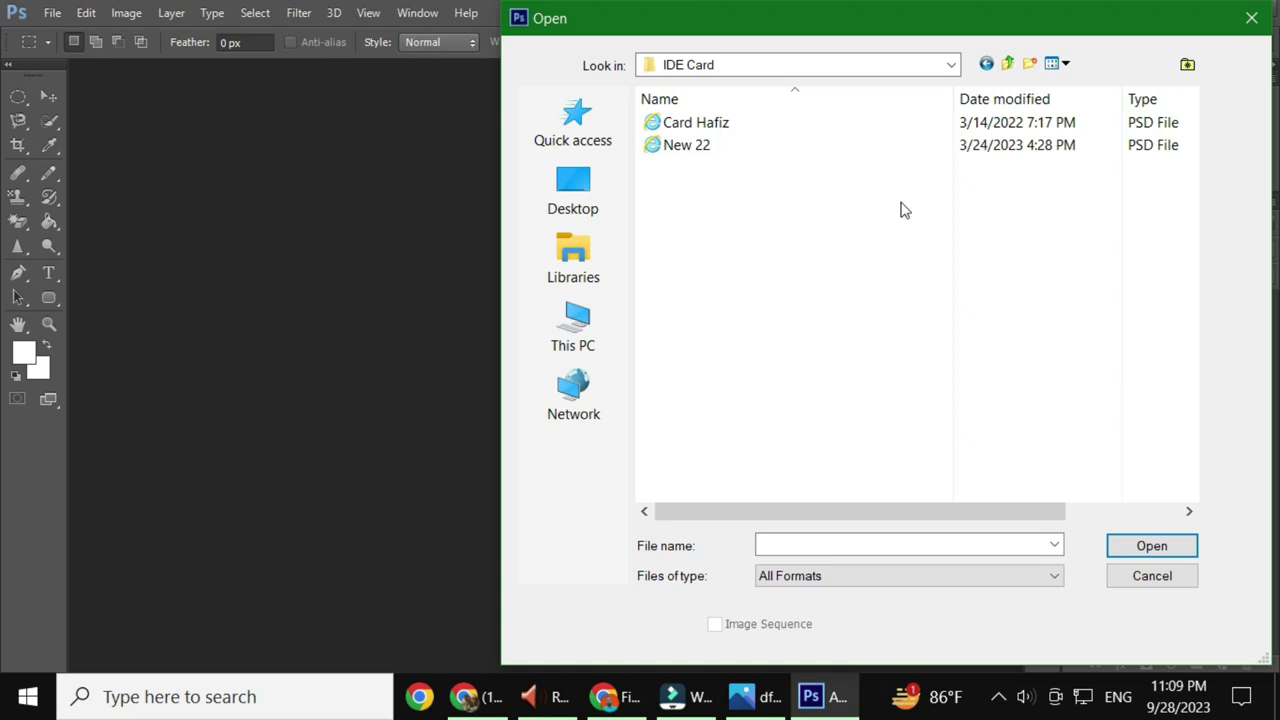
pyautogui.click(1008, 63)
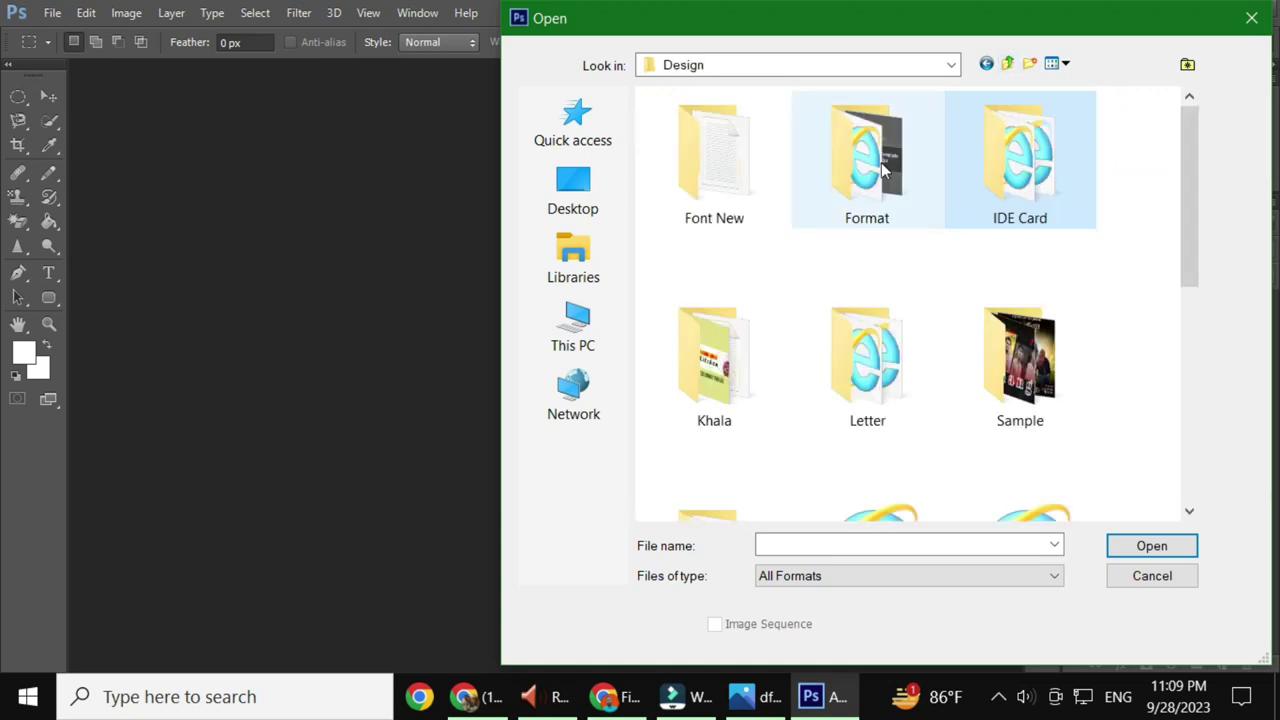
pyautogui.doubleClick(731, 385)
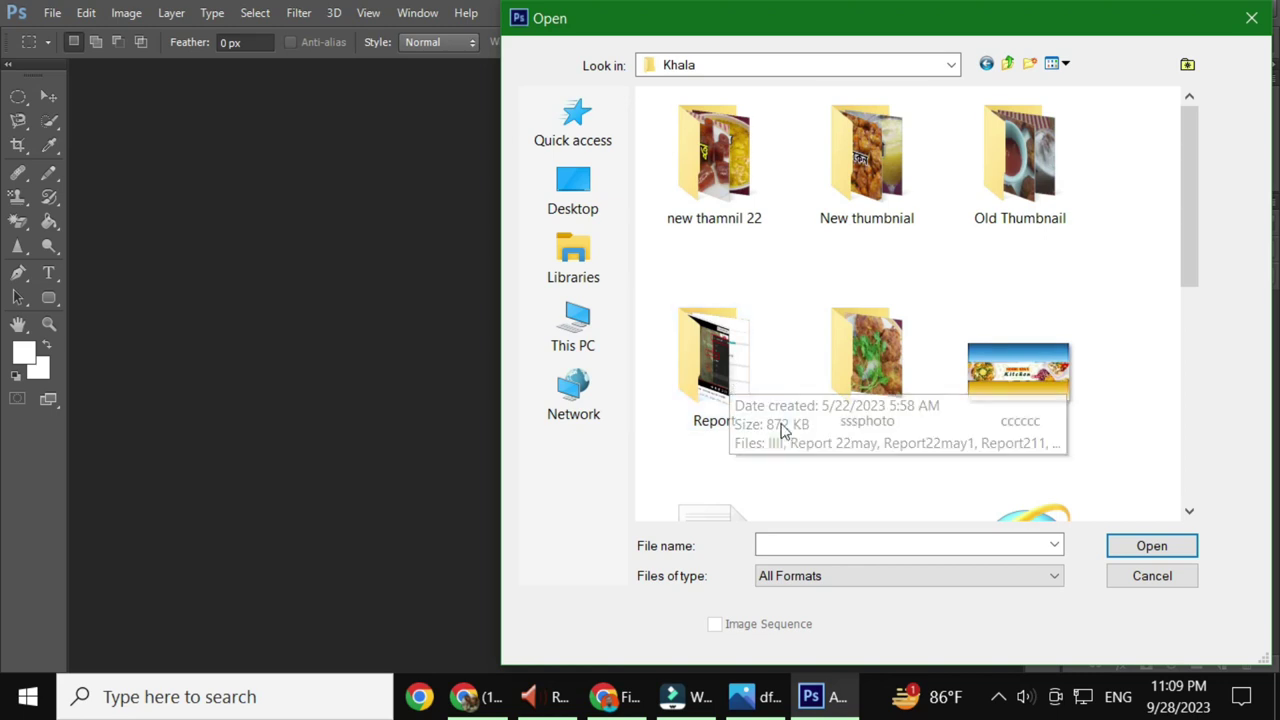
pyautogui.scroll(-5, 783, 428)
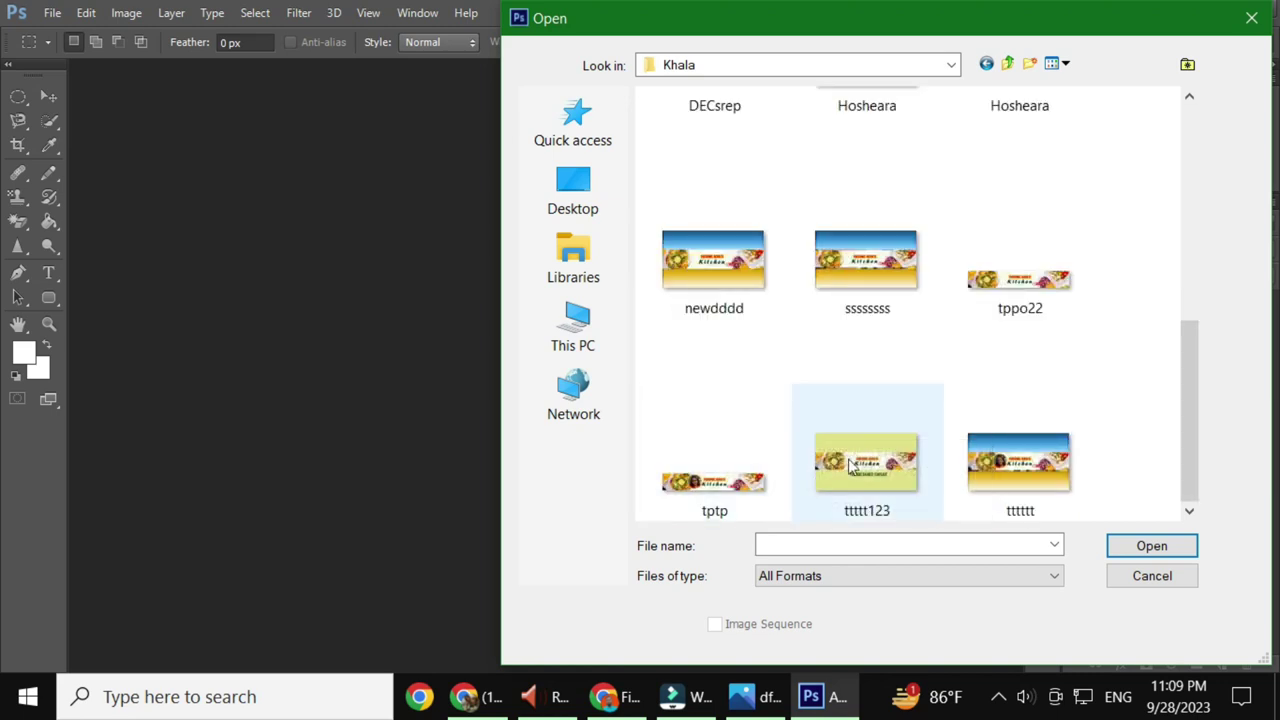
pyautogui.click(1007, 63)
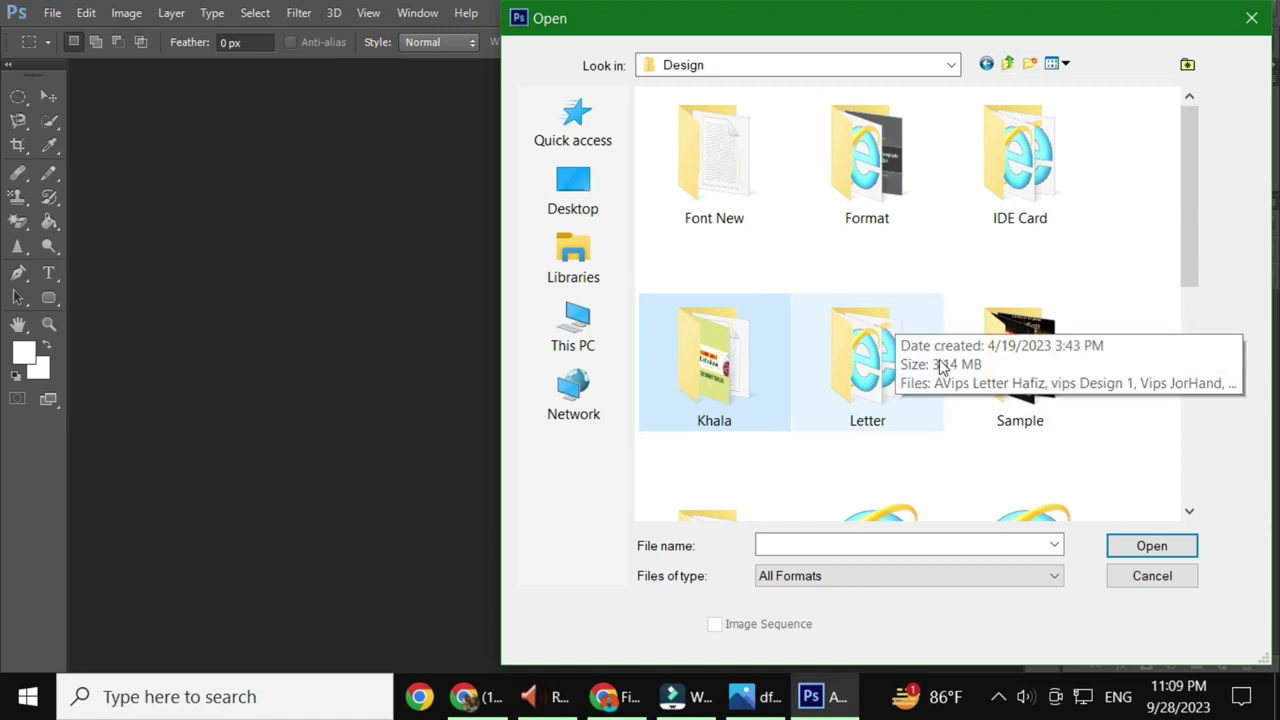
pyautogui.scroll(-5, 986, 428)
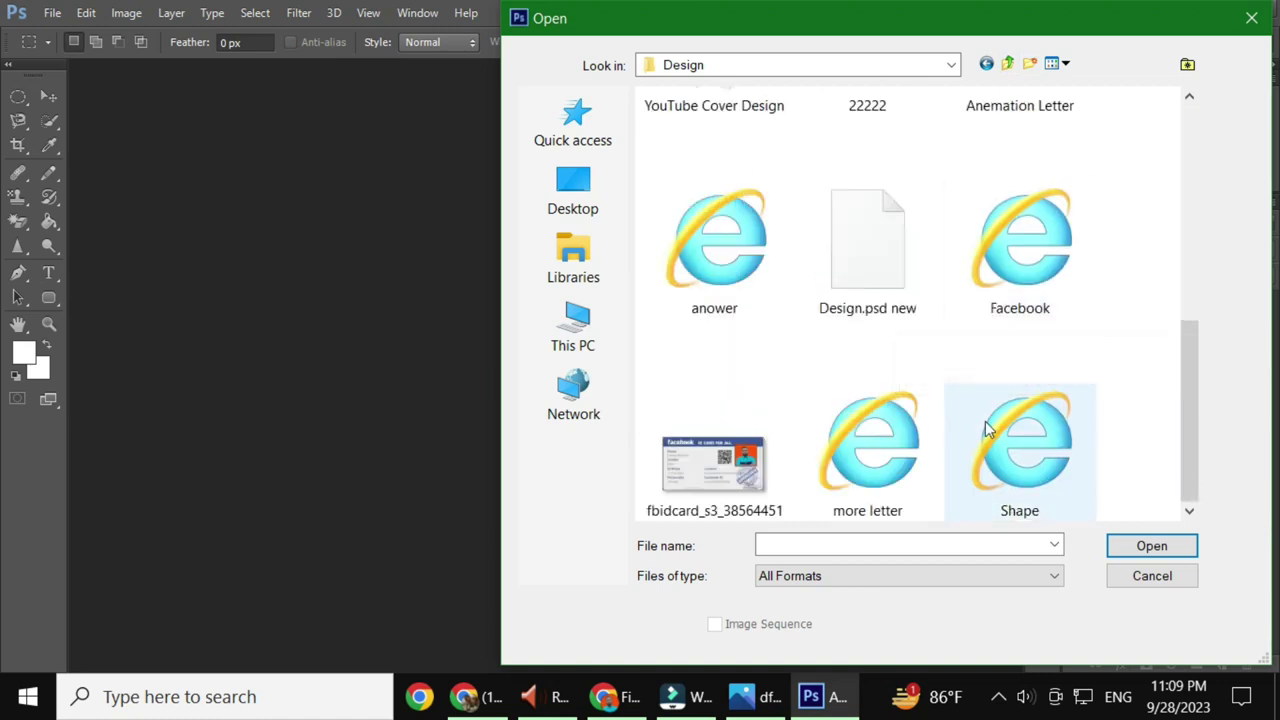
pyautogui.click(1010, 66)
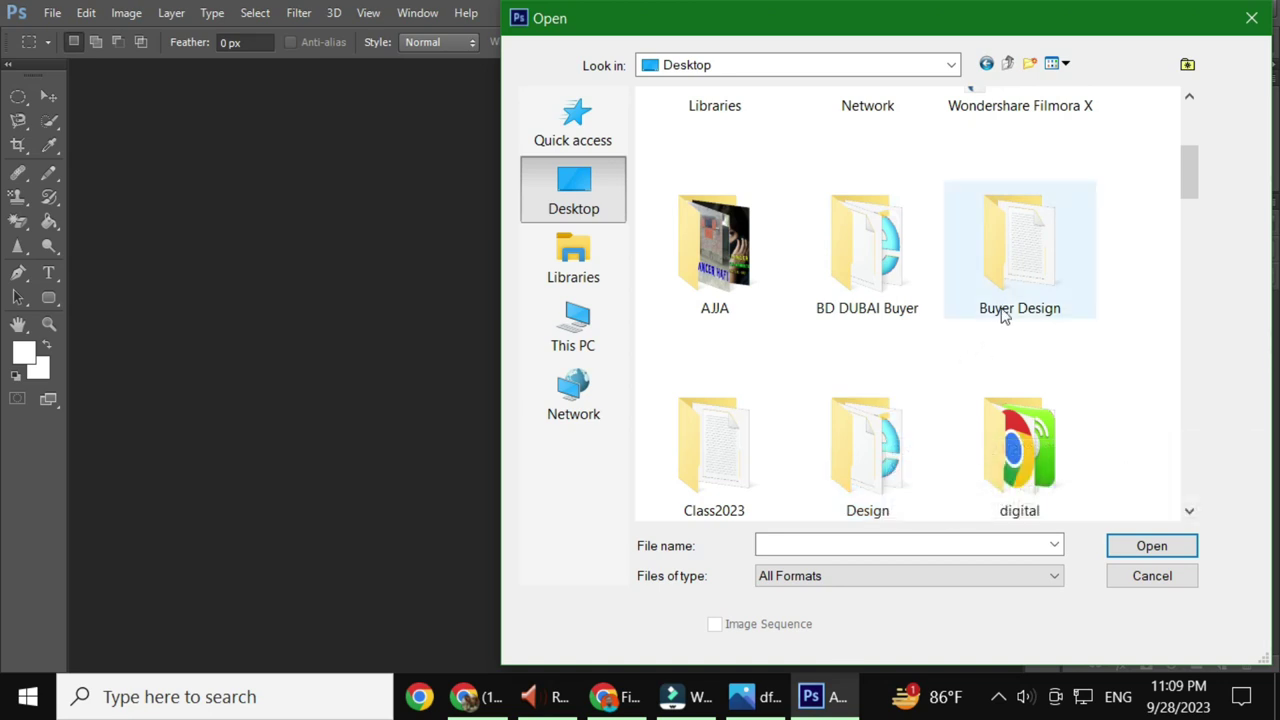
# - Look inside the digital and Design folders, returning to Desktop each time
pyautogui.scroll(-3, 1012, 420)
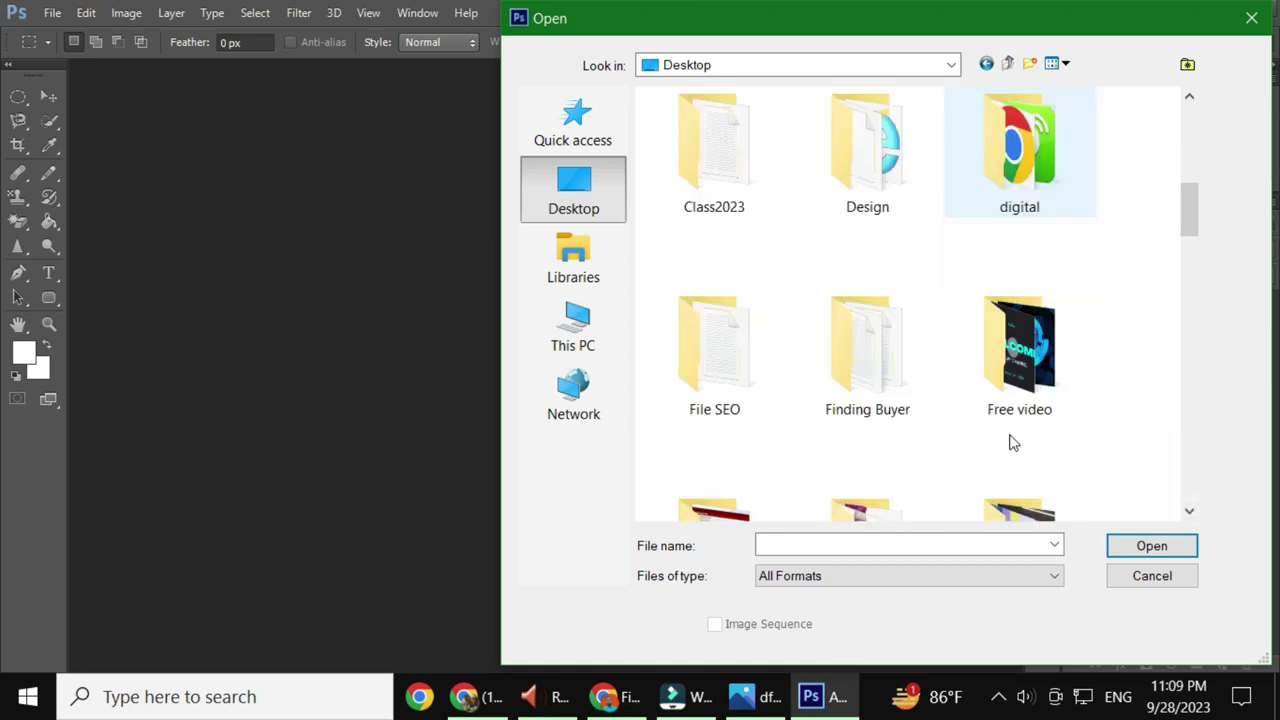
pyautogui.doubleClick(1020, 160)
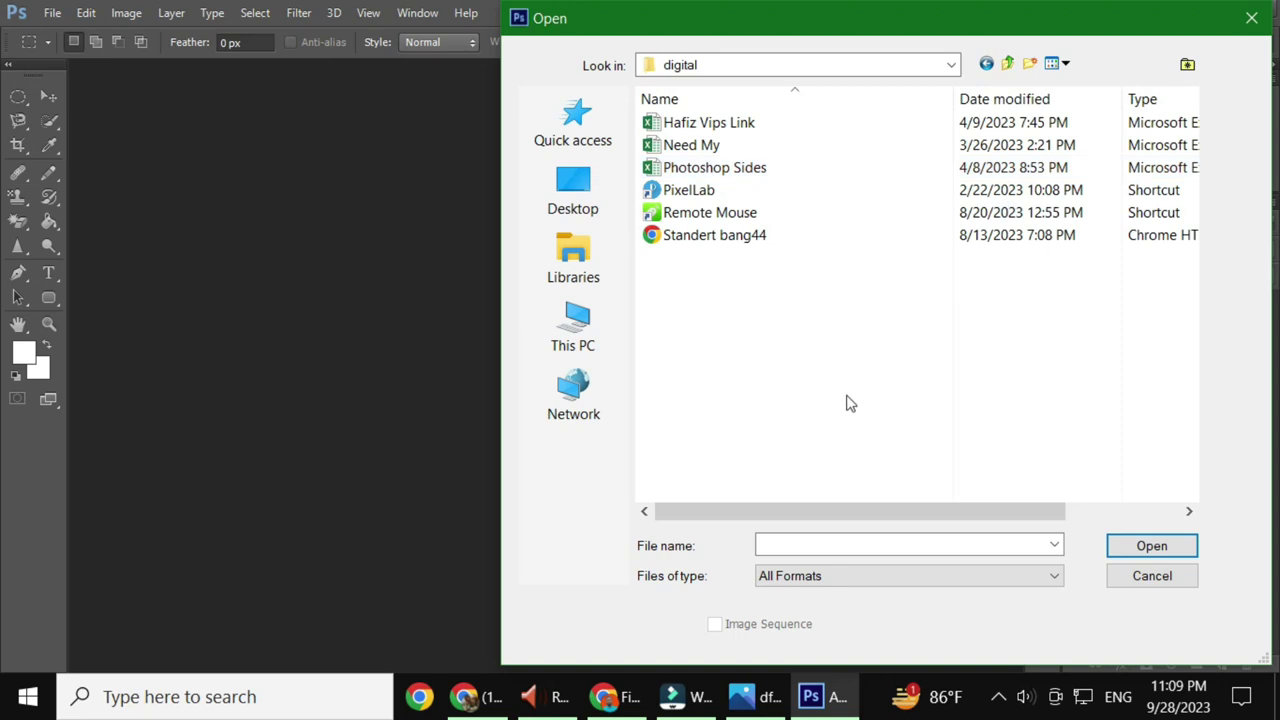
pyautogui.click(1010, 64)
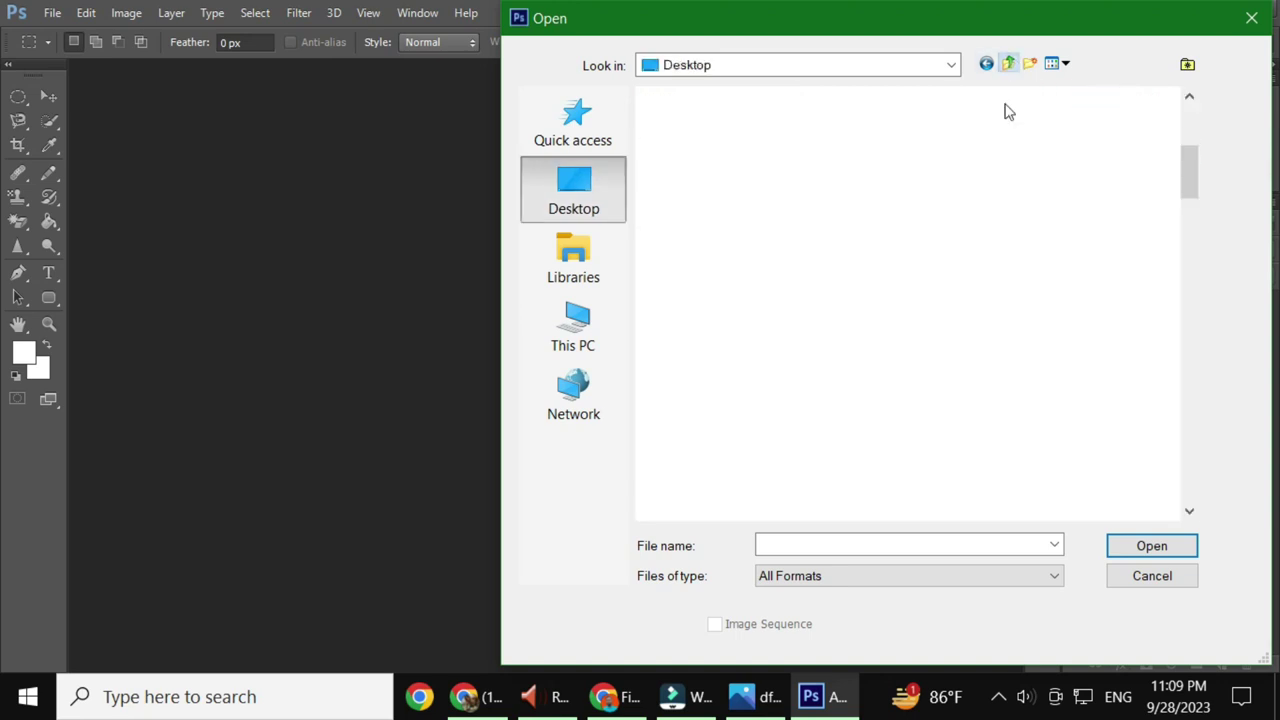
pyautogui.scroll(-3, 995, 395)
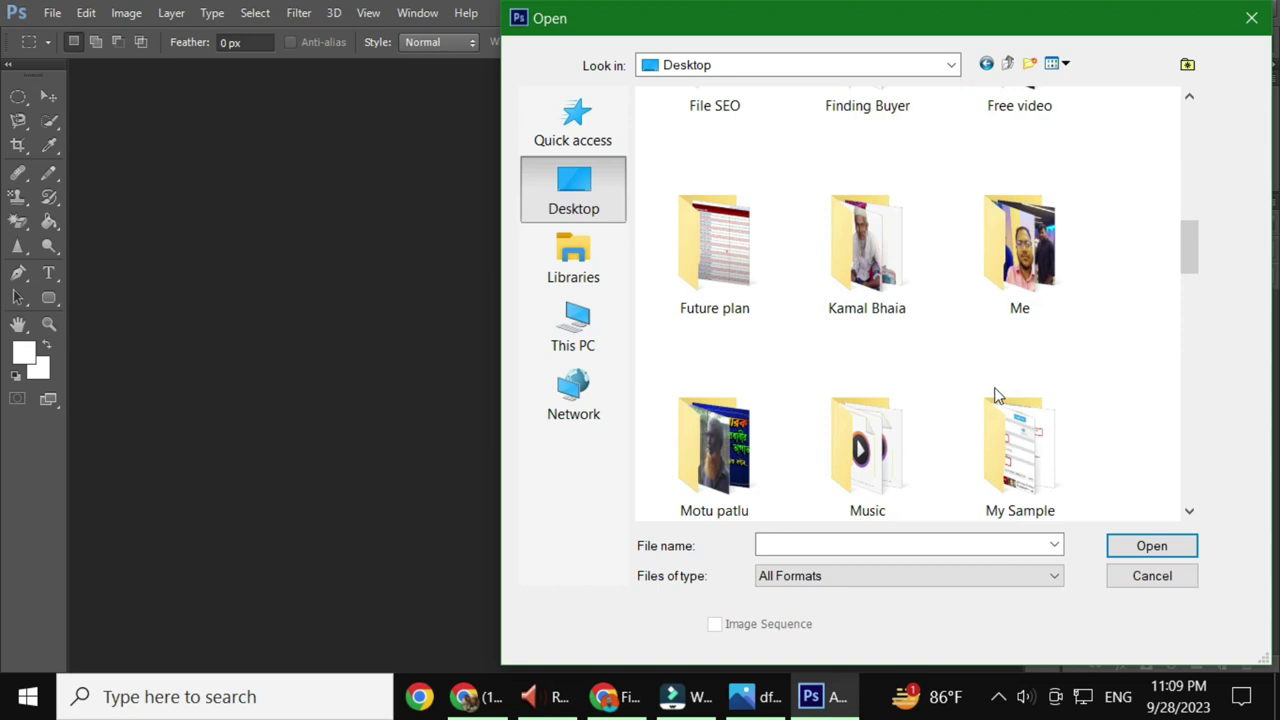
pyautogui.scroll(3, 1009, 397)
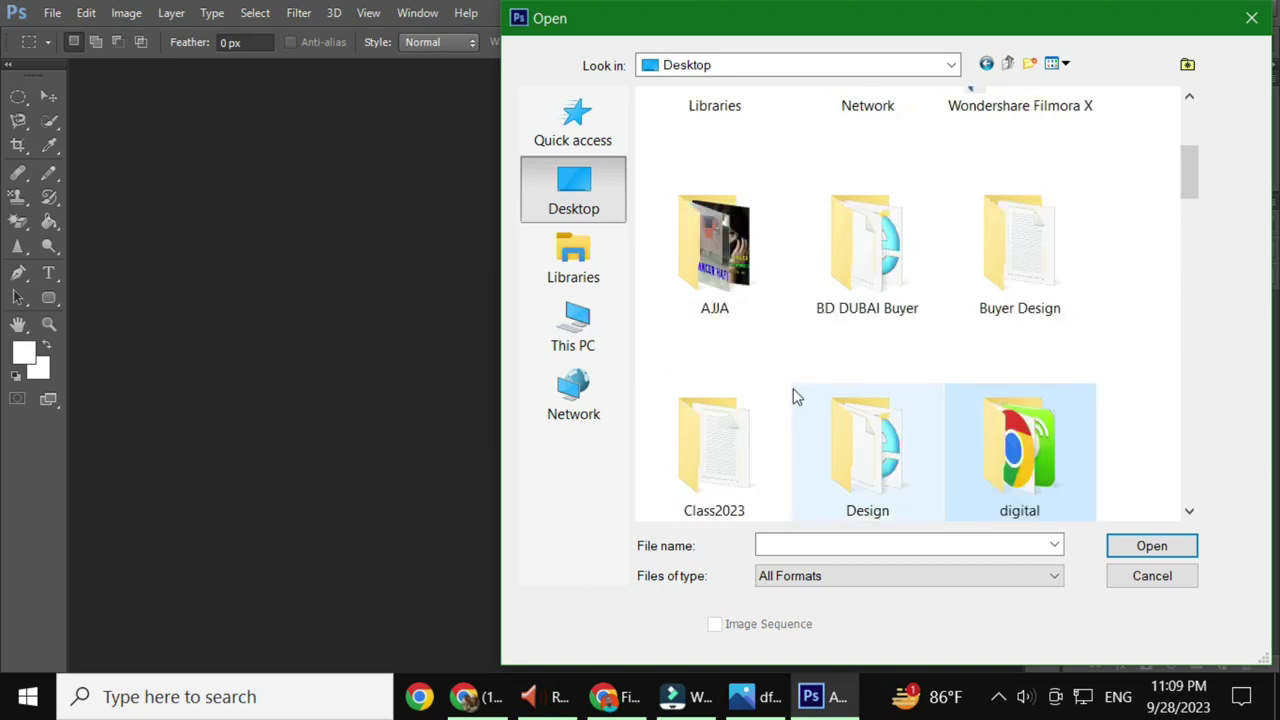
pyautogui.scroll(3, 795, 397)
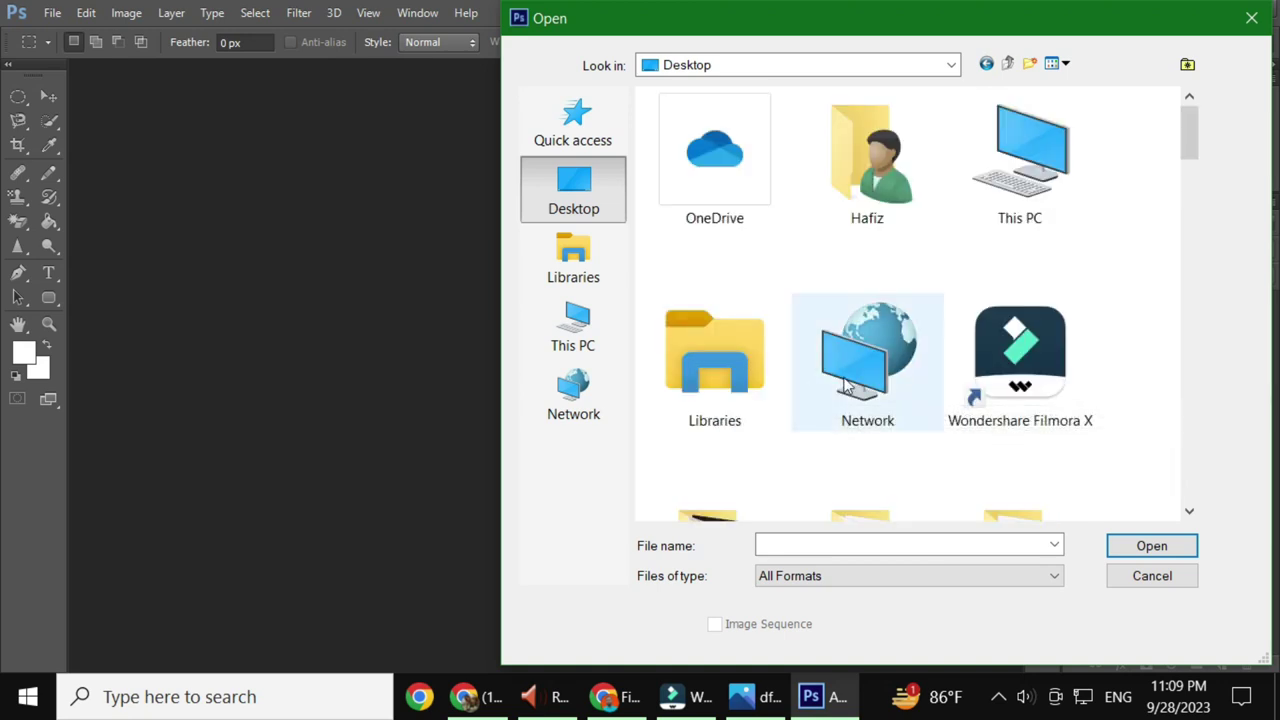
pyautogui.scroll(-3, 843, 388)
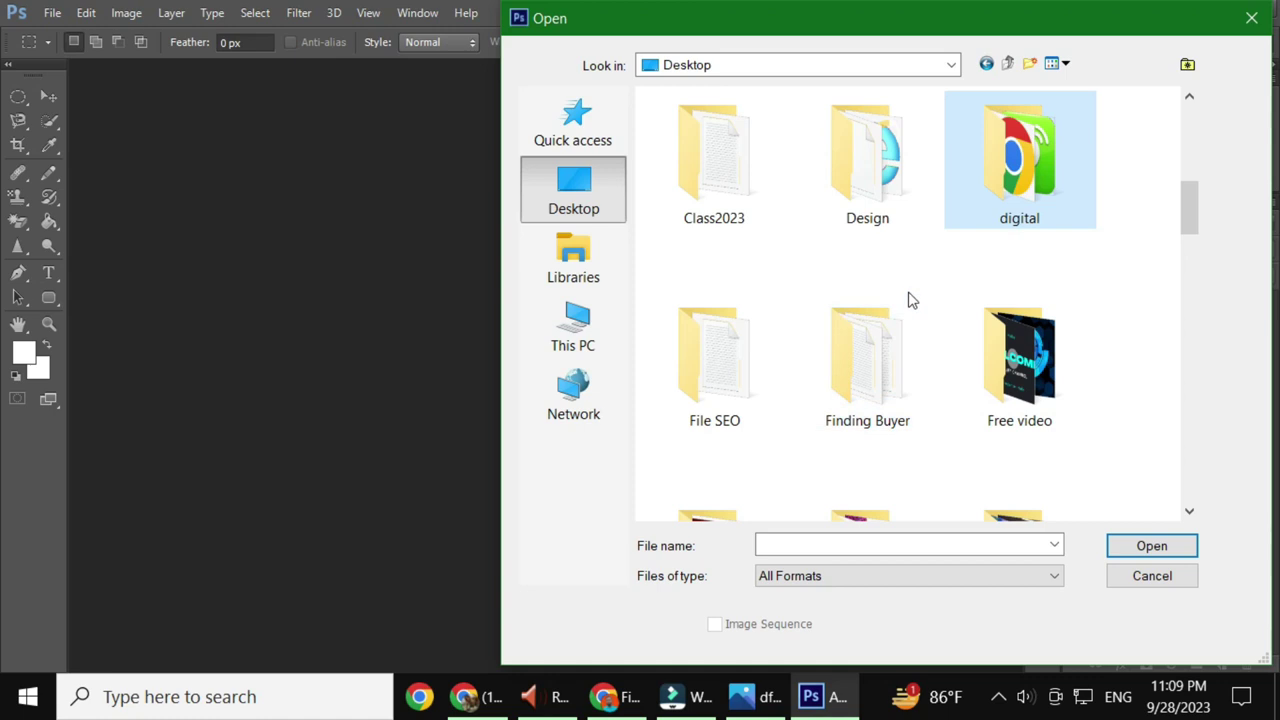
pyautogui.doubleClick(889, 218)
pyautogui.scroll(-3, 823, 400)
pyautogui.scroll(-2, 823, 400)
pyautogui.scroll(5, 837, 403)
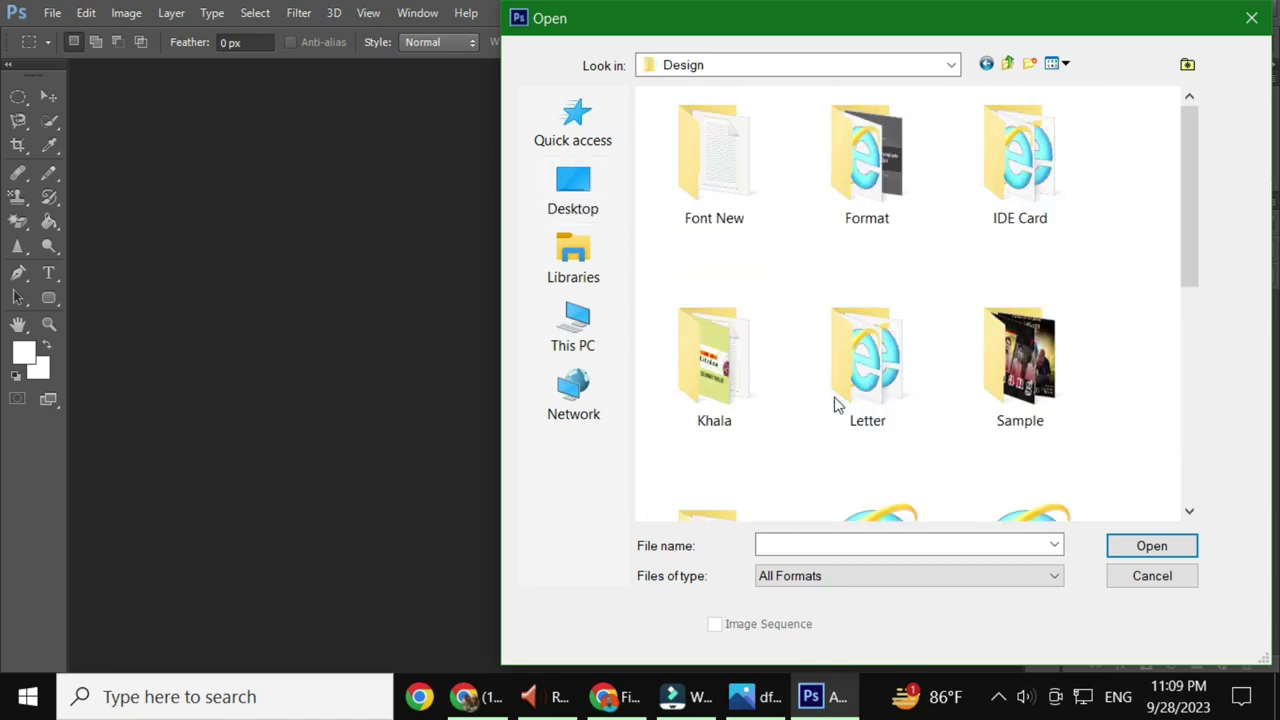
pyautogui.click(1006, 66)
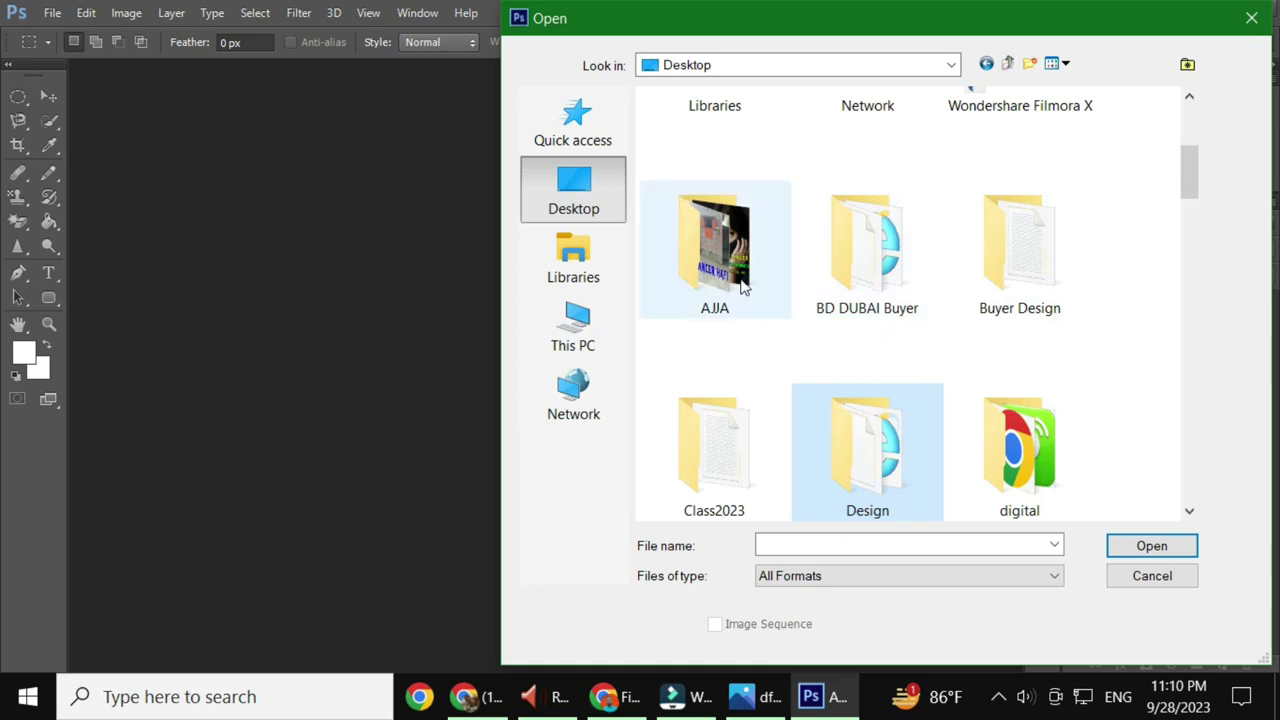
# - Peek into the AJJA and Next video folders, ending back at the Desktop folder
pyautogui.doubleClick(742, 287)
pyautogui.click(1007, 64)
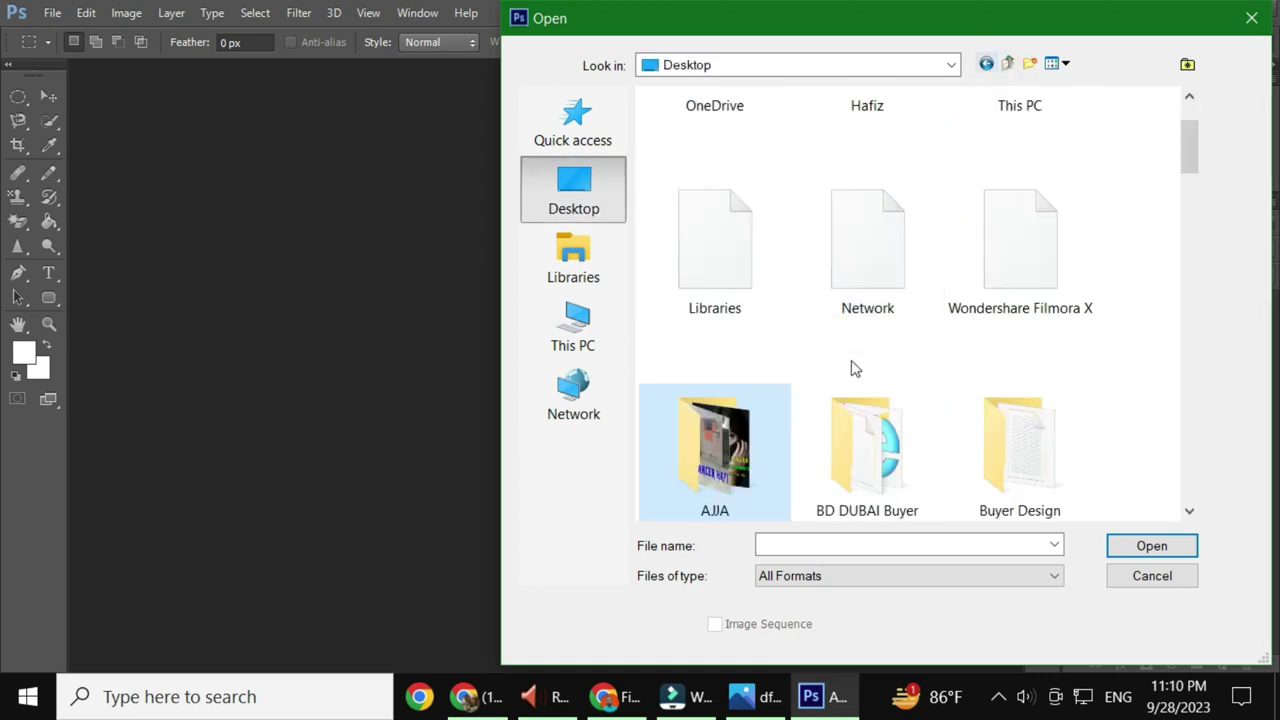
pyautogui.scroll(-3, 943, 400)
pyautogui.scroll(-3, 943, 400)
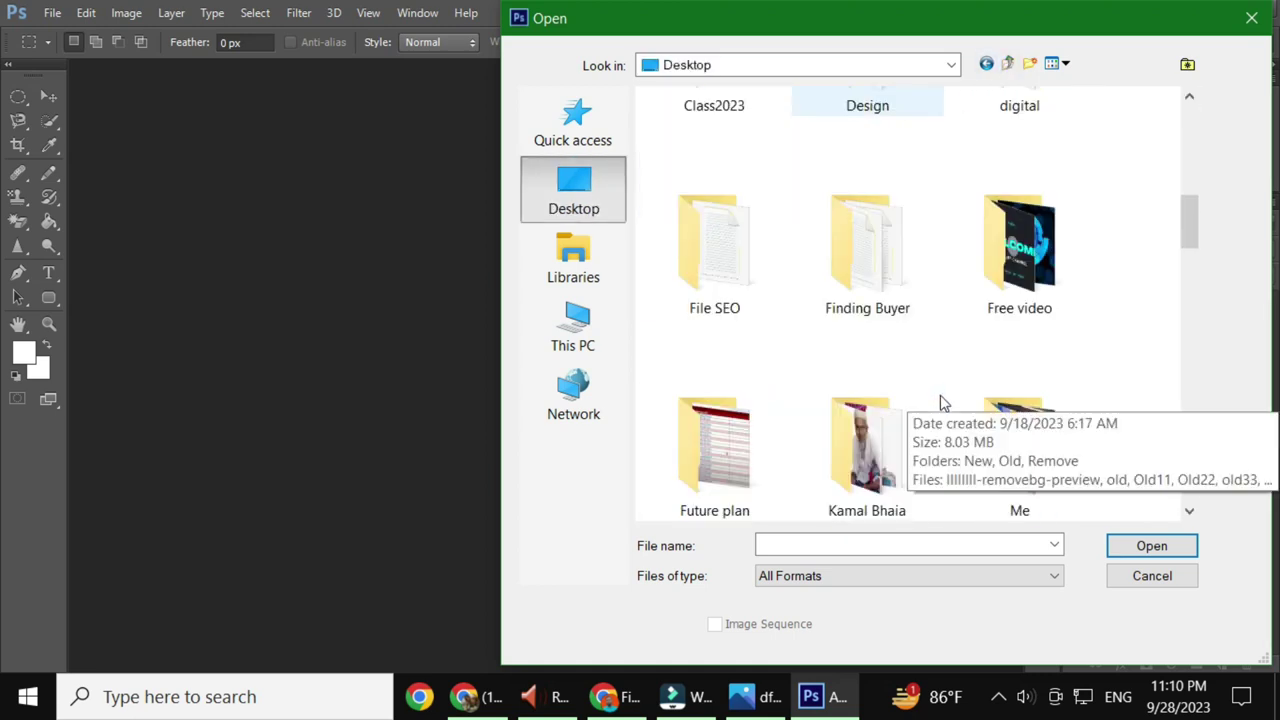
pyautogui.scroll(-3, 1073, 365)
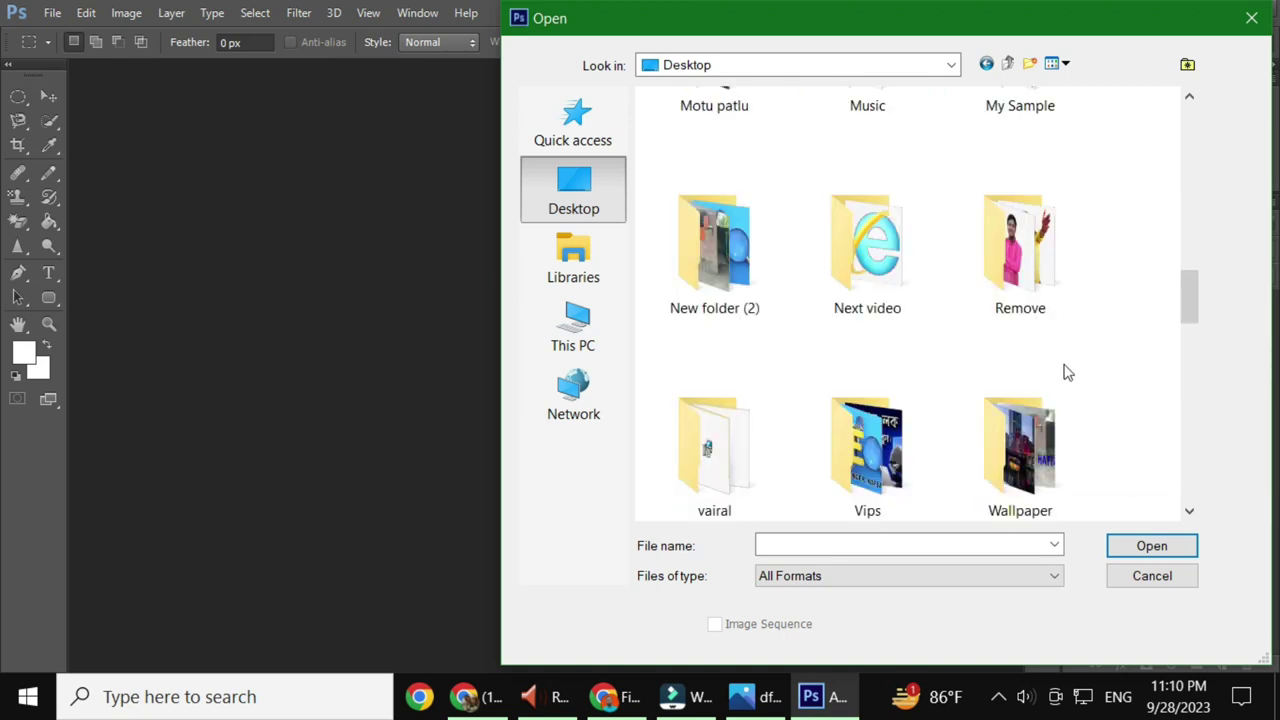
pyautogui.scroll(-3, 960, 334)
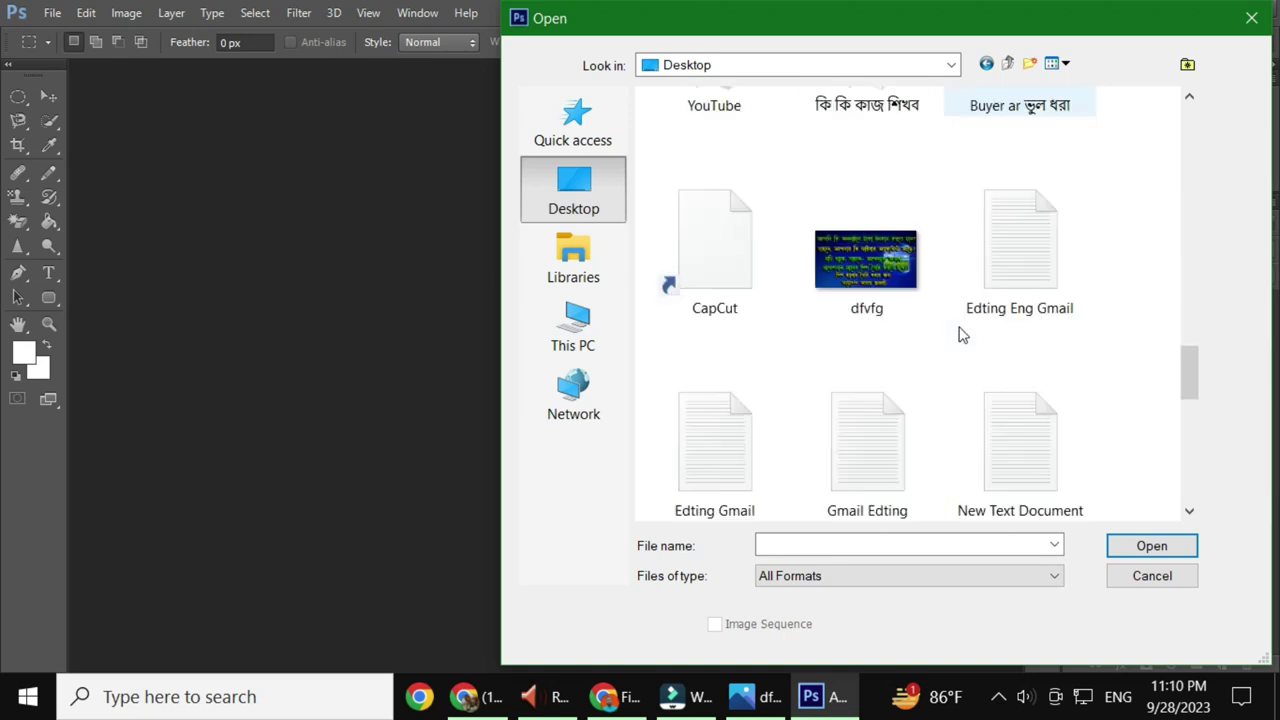
pyautogui.scroll(-1, 958, 336)
pyautogui.scroll(-3, 958, 337)
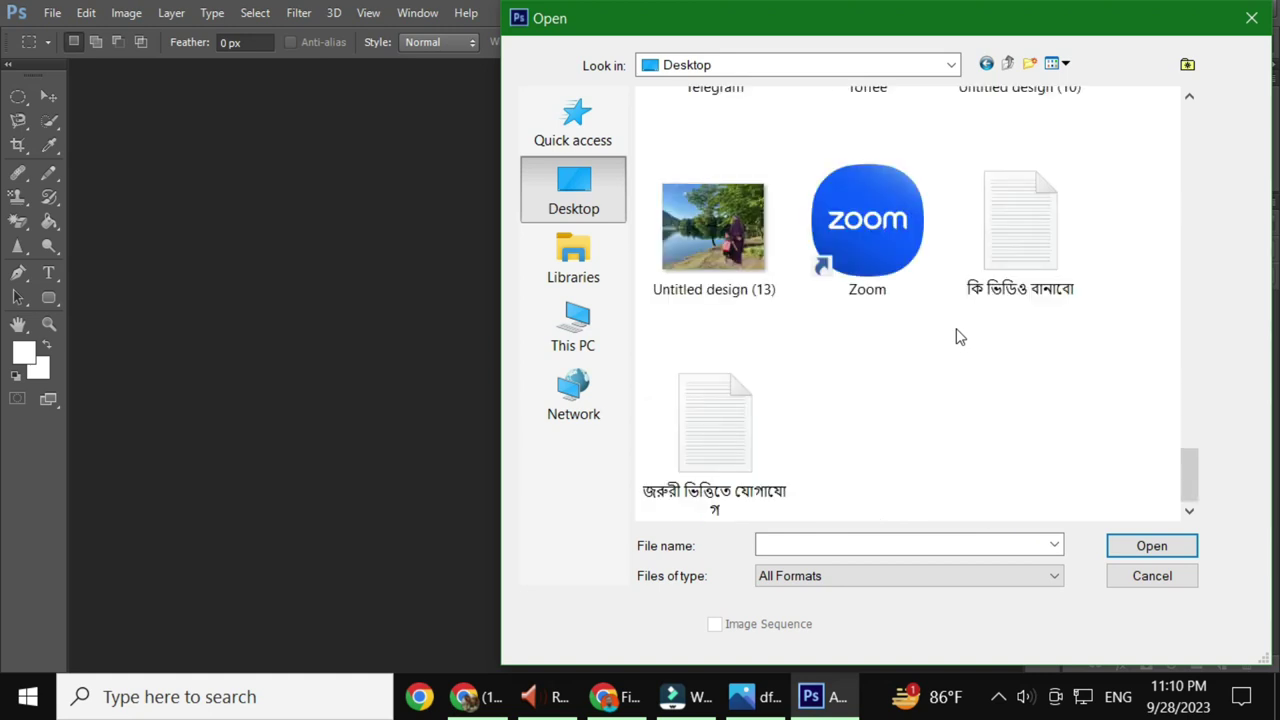
pyautogui.scroll(3, 958, 337)
pyautogui.scroll(4, 957, 337)
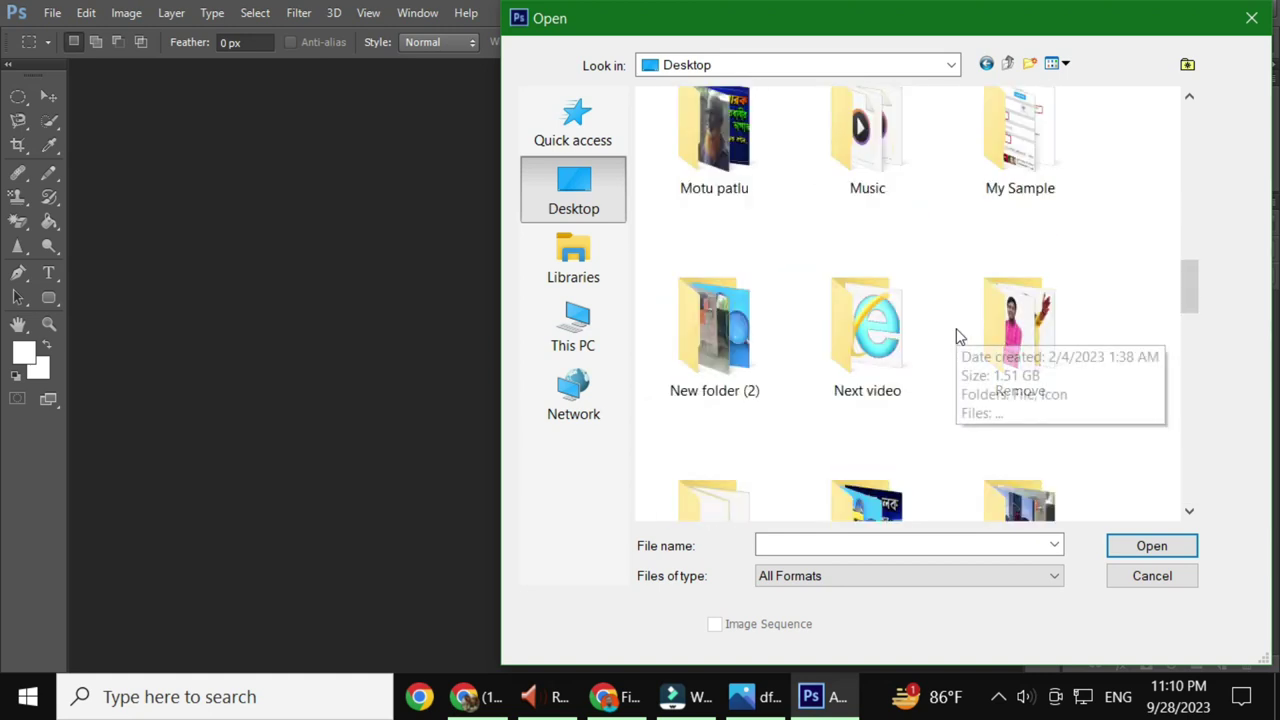
pyautogui.doubleClick(879, 340)
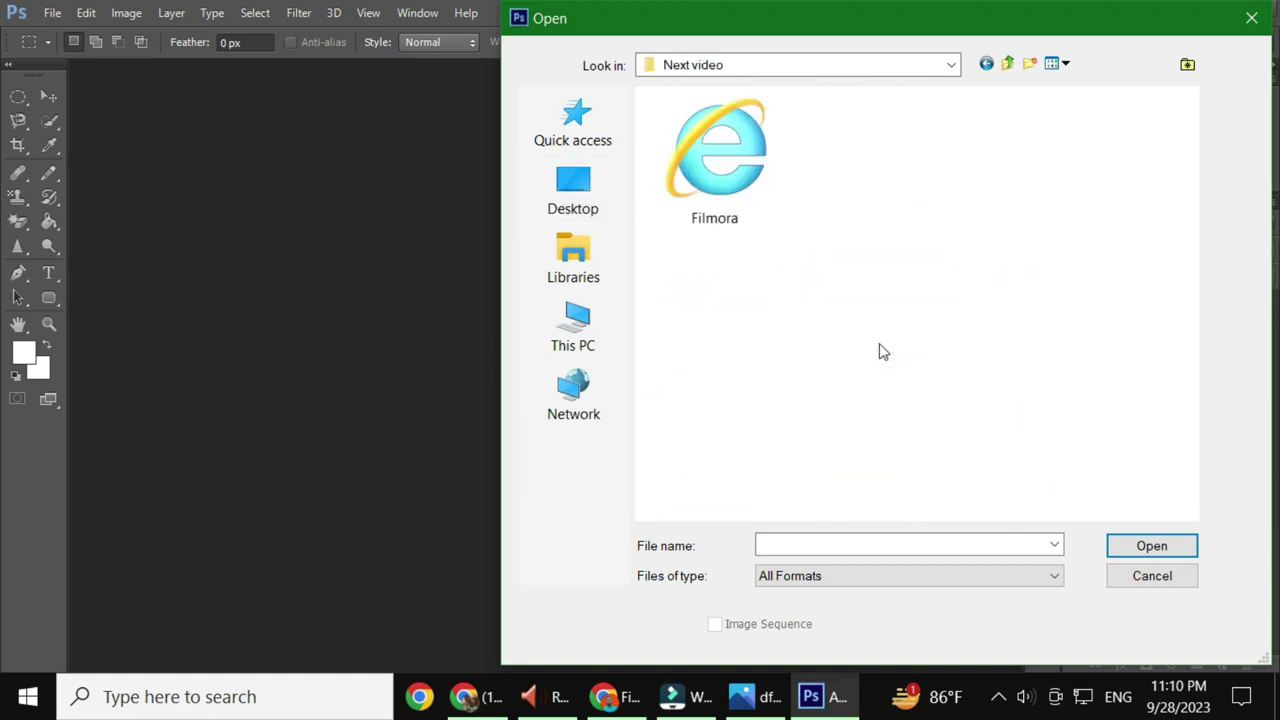
pyautogui.click(1008, 64)
pyautogui.scroll(3, 1007, 420)
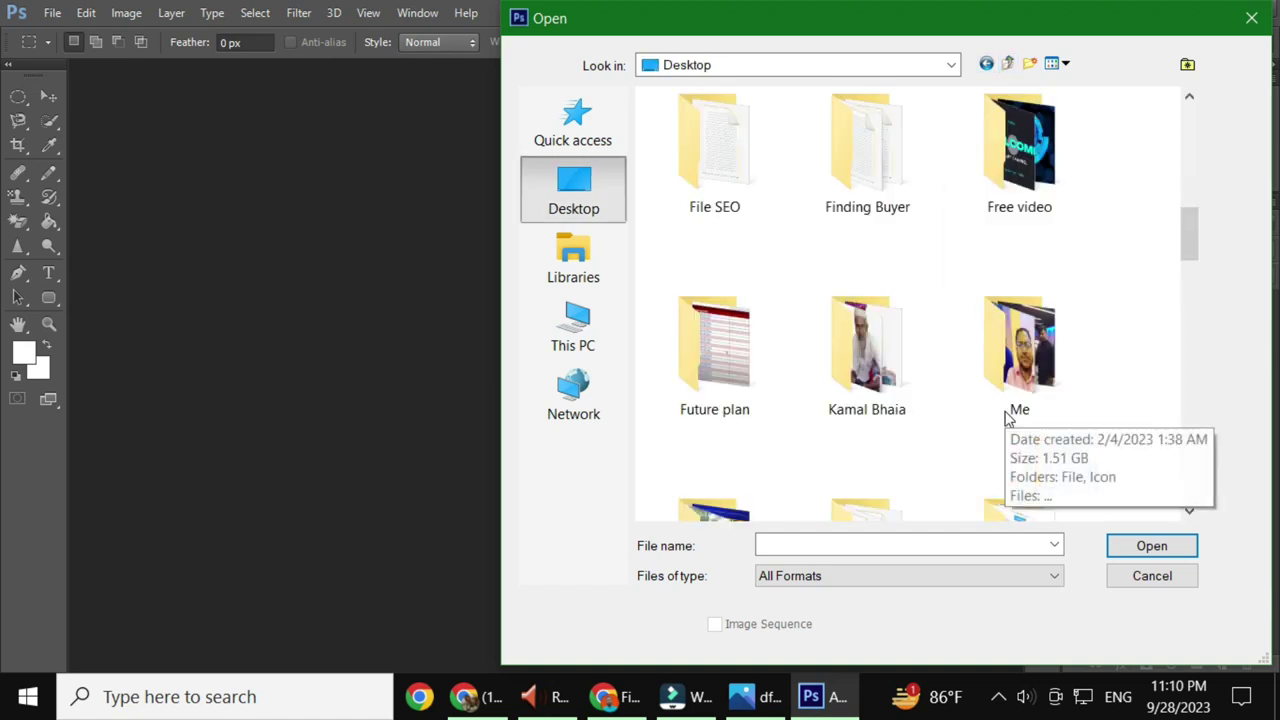
pyautogui.scroll(5, 1007, 420)
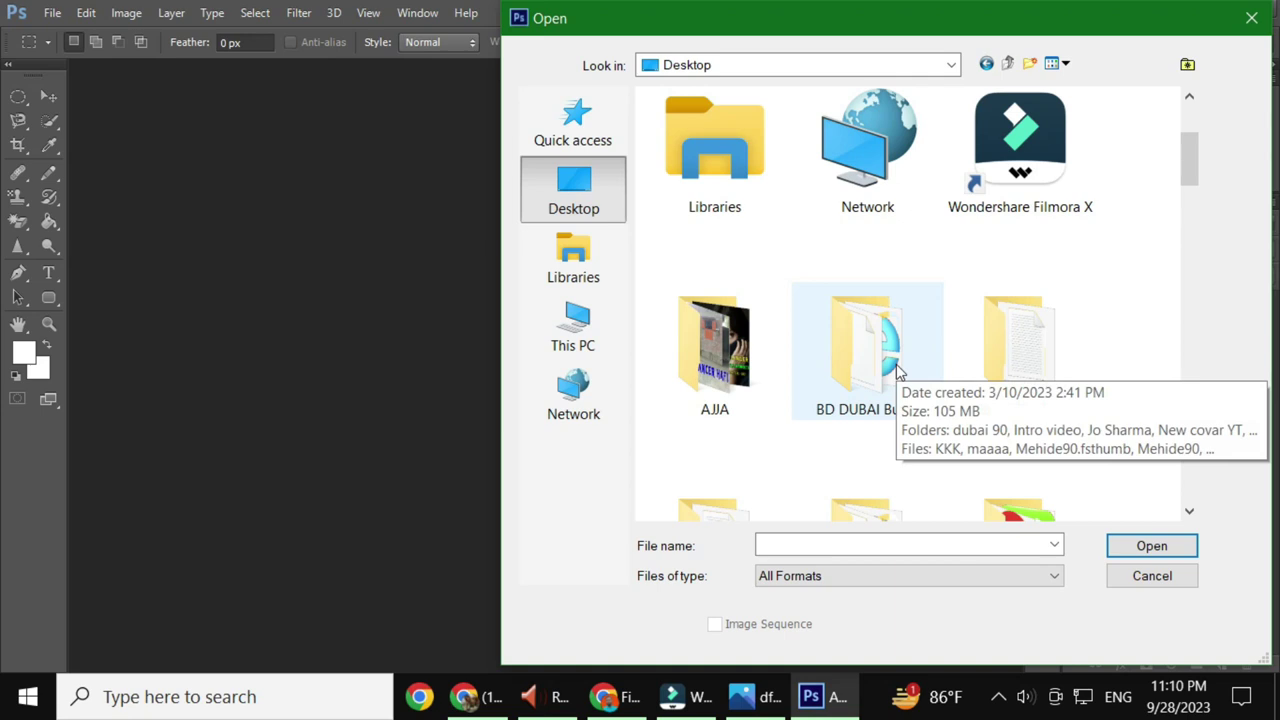
pyautogui.scroll(1, 1015, 380)
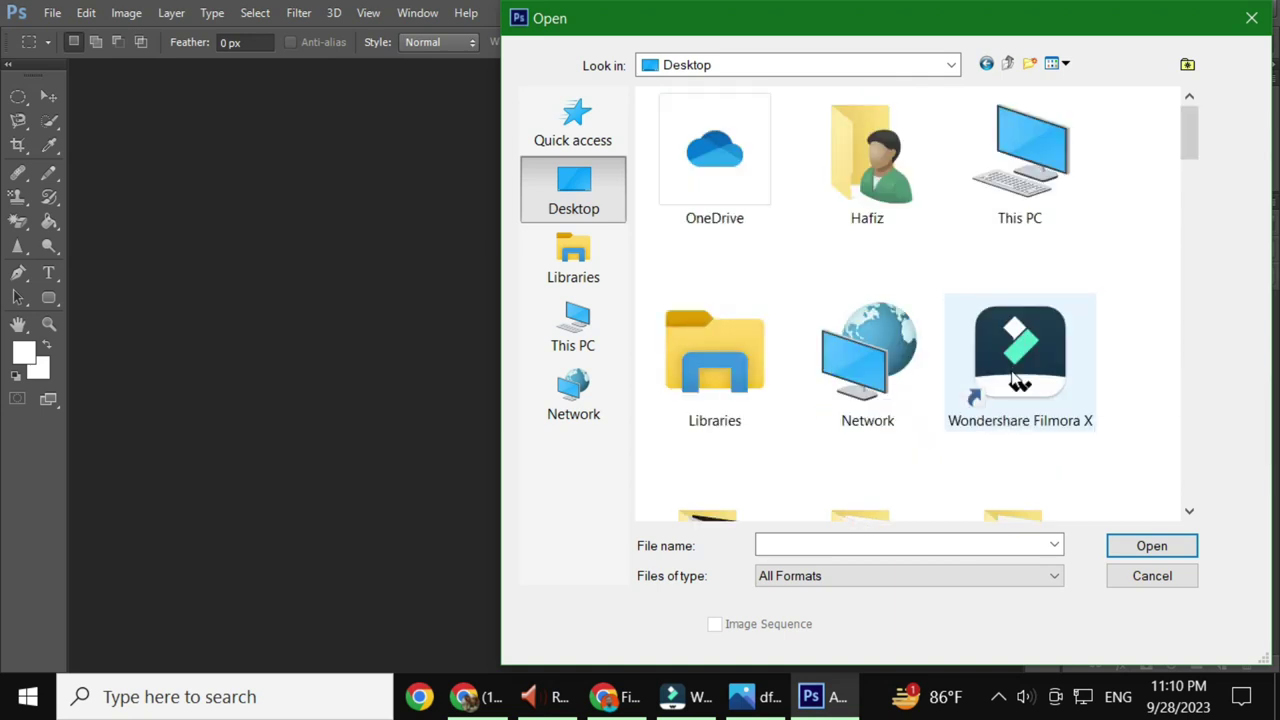
pyautogui.scroll(-3, 1015, 380)
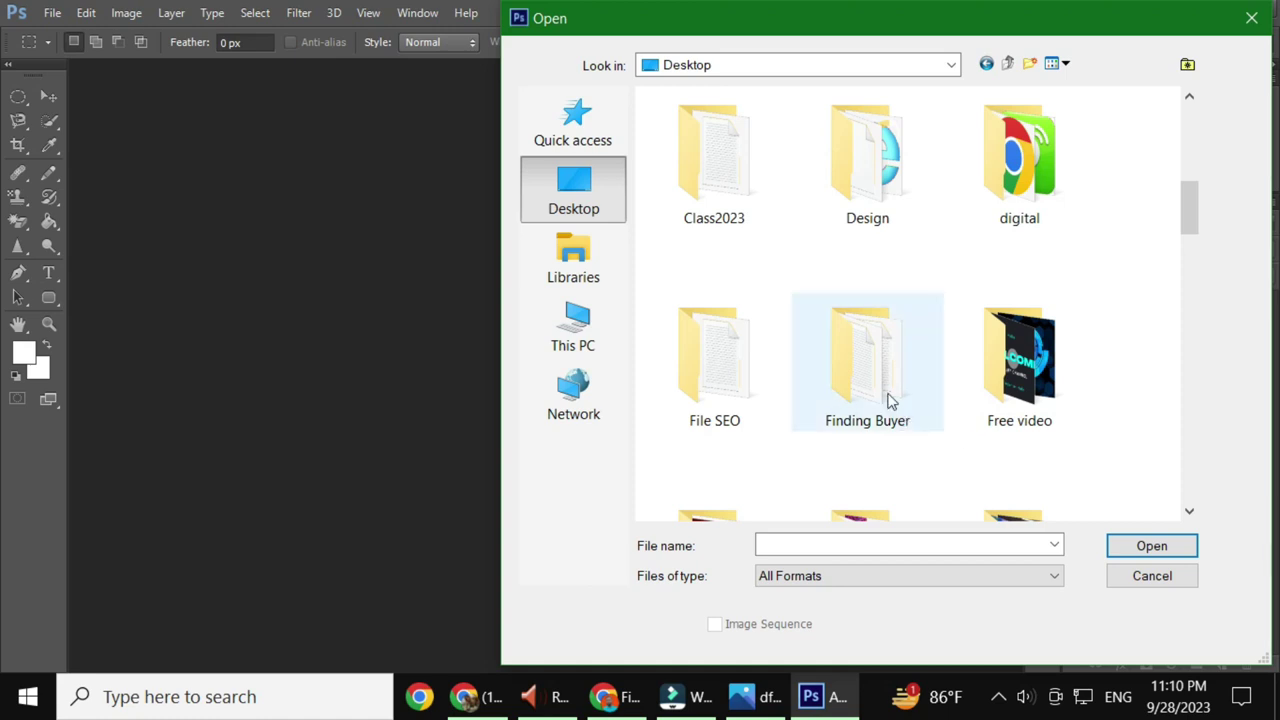
pyautogui.doubleClick(1015, 375)
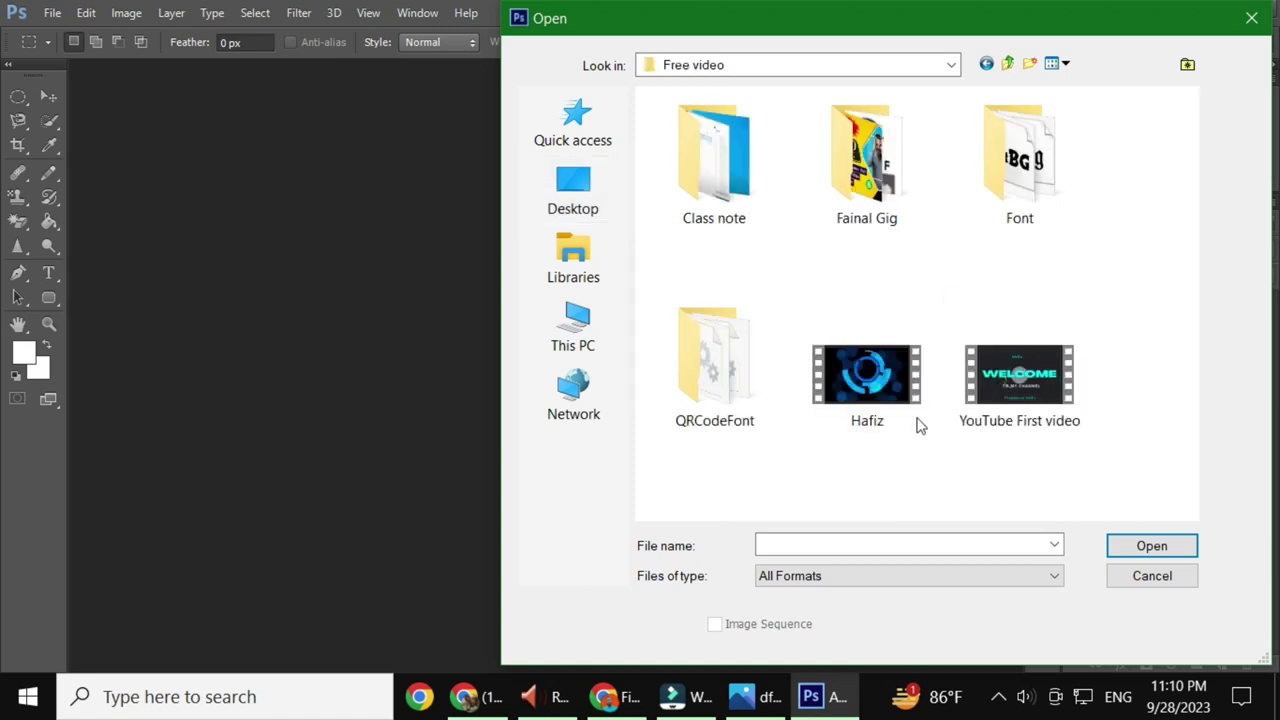
pyautogui.doubleClick(867, 175)
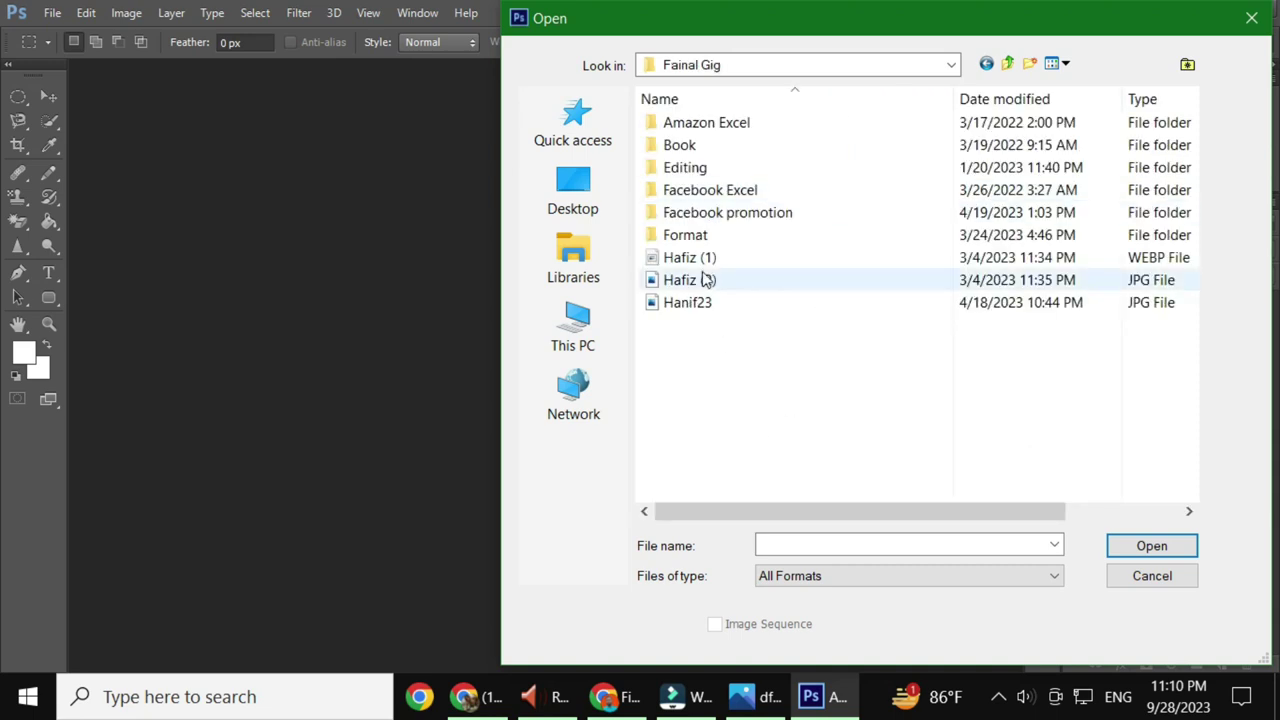
pyautogui.doubleClick(689, 257)
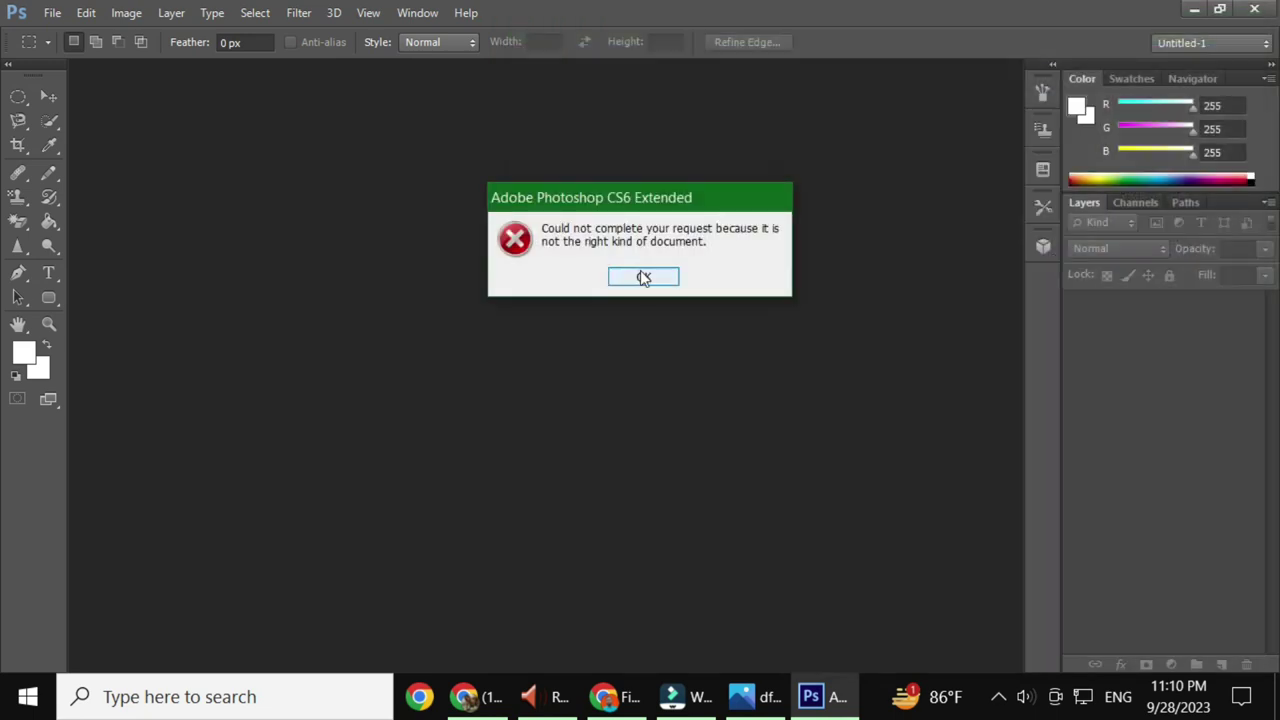
pyautogui.click(643, 277)
pyautogui.click(52, 13)
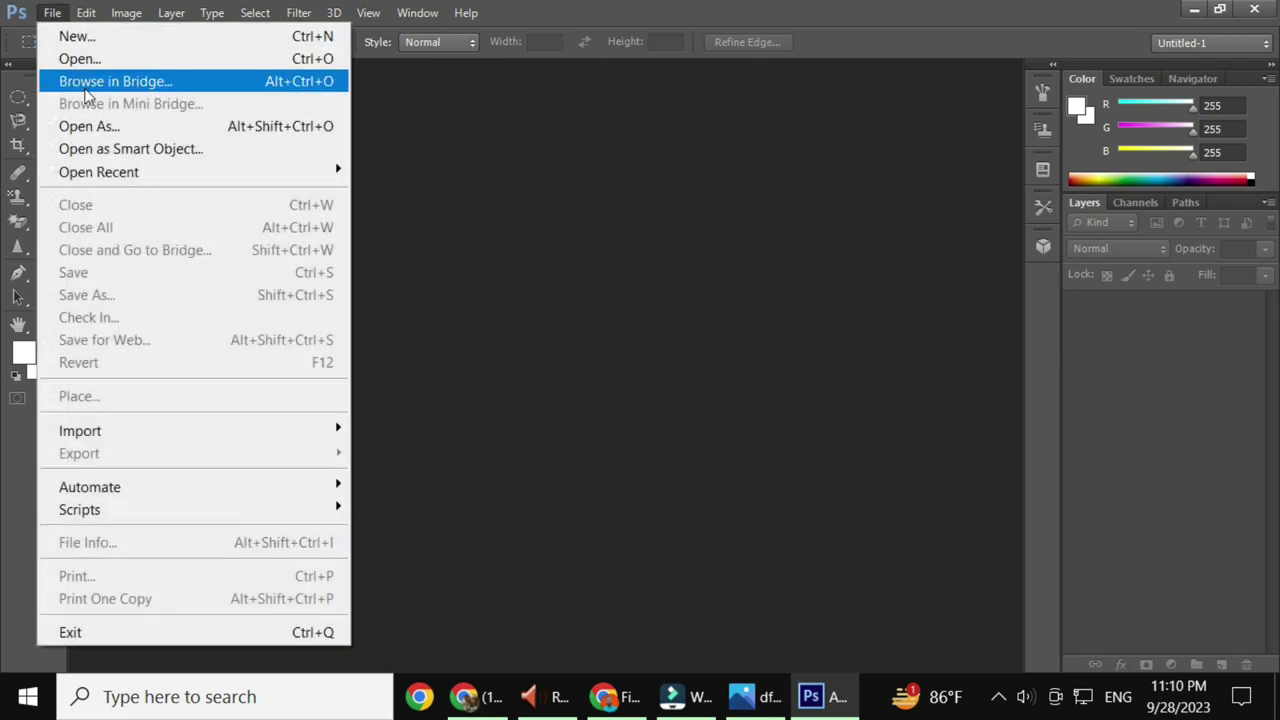
pyautogui.click(62, 57)
pyautogui.doubleClick(694, 280)
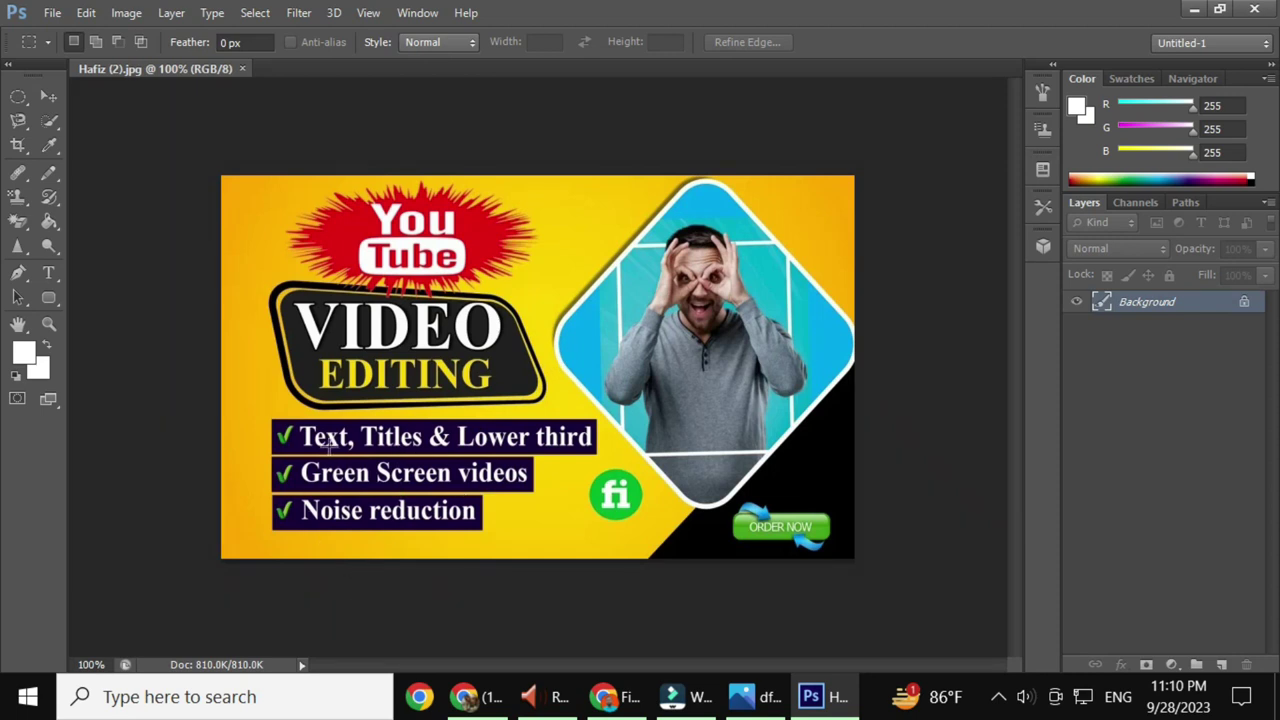
pyautogui.moveTo(220, 192); pyautogui.dragTo(878, 568)
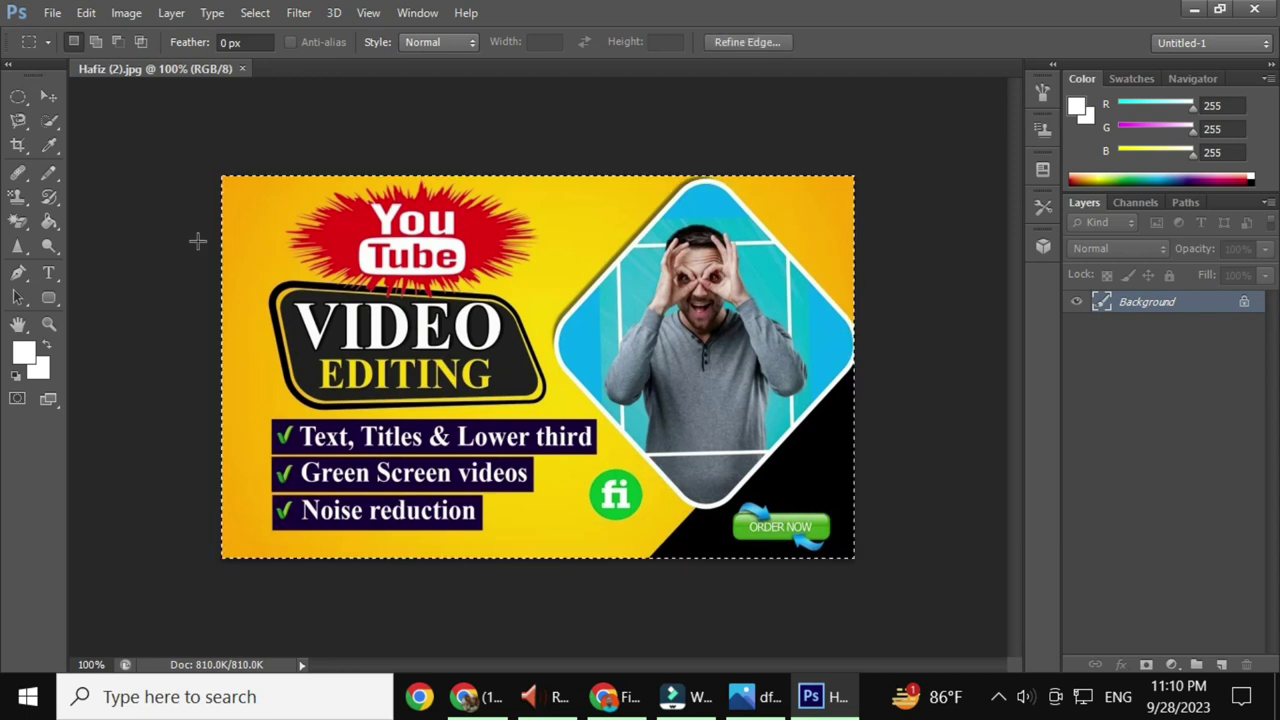
pyautogui.click(47, 94)
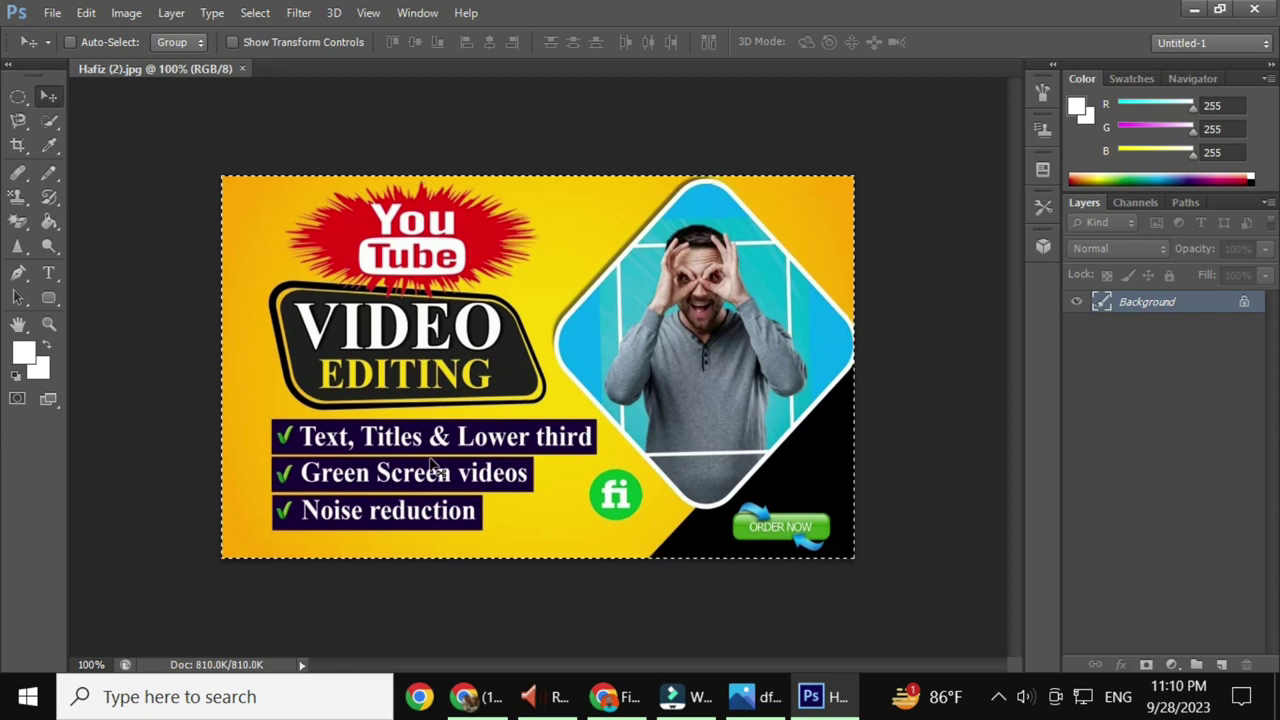
pyautogui.hotkey('alt', 'd')
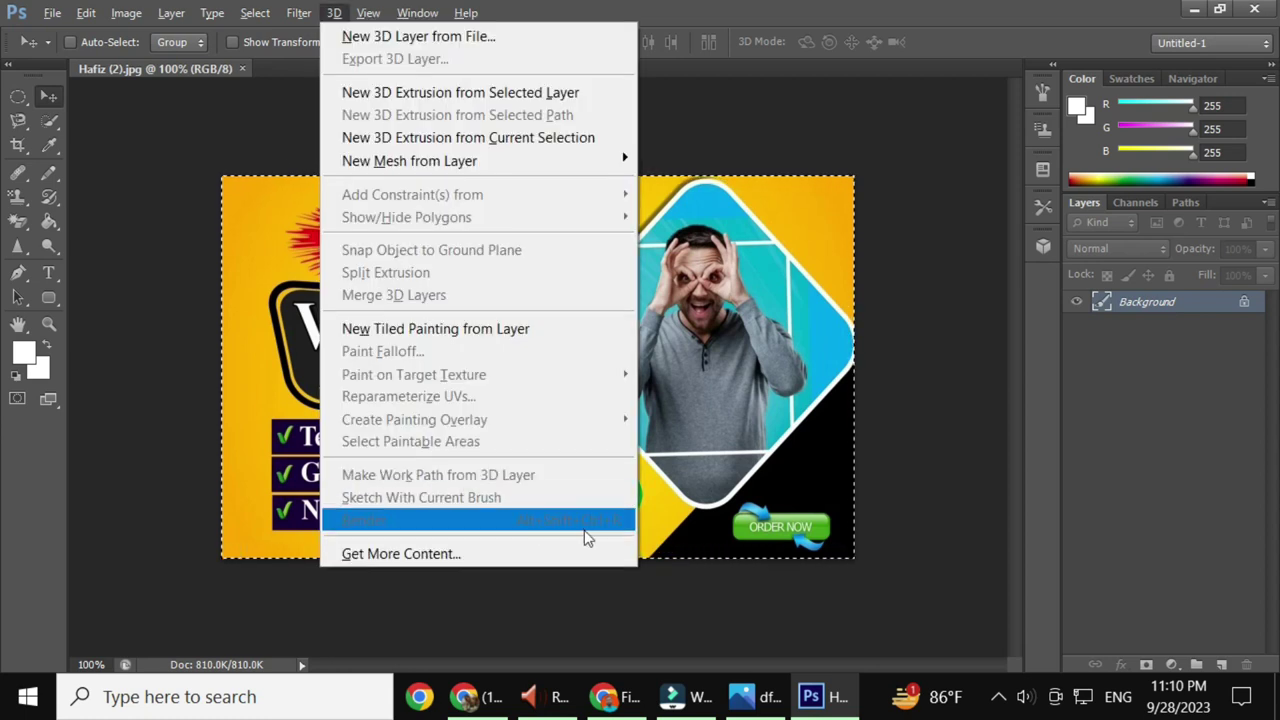
pyautogui.click(801, 341)
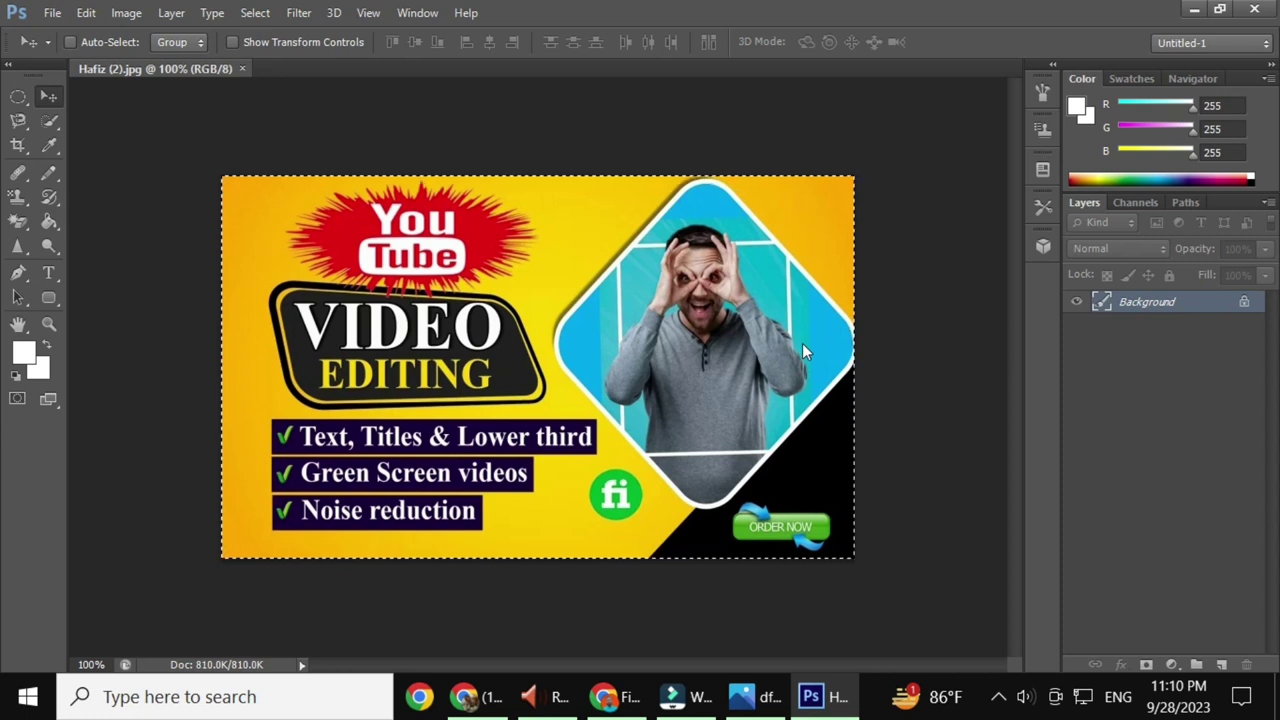
pyautogui.hotkey('ctrl', 'd')
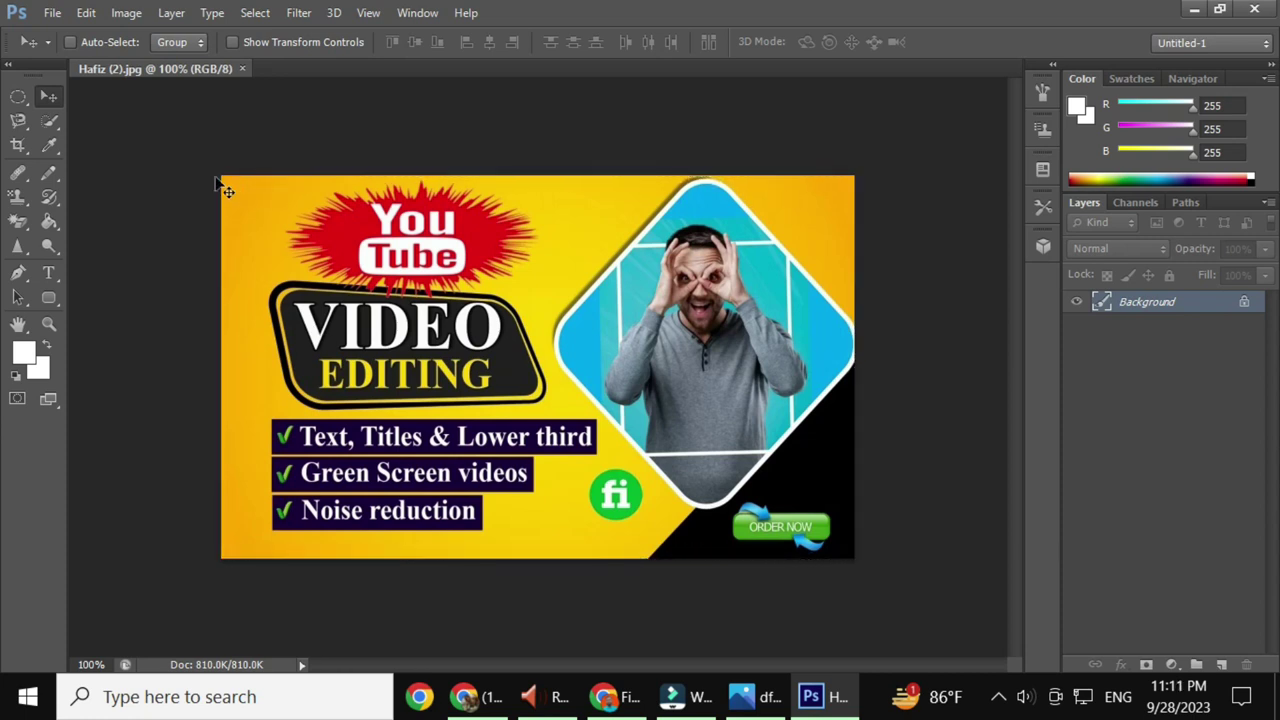
pyautogui.moveTo(228, 188); pyautogui.dragTo(387, 345)
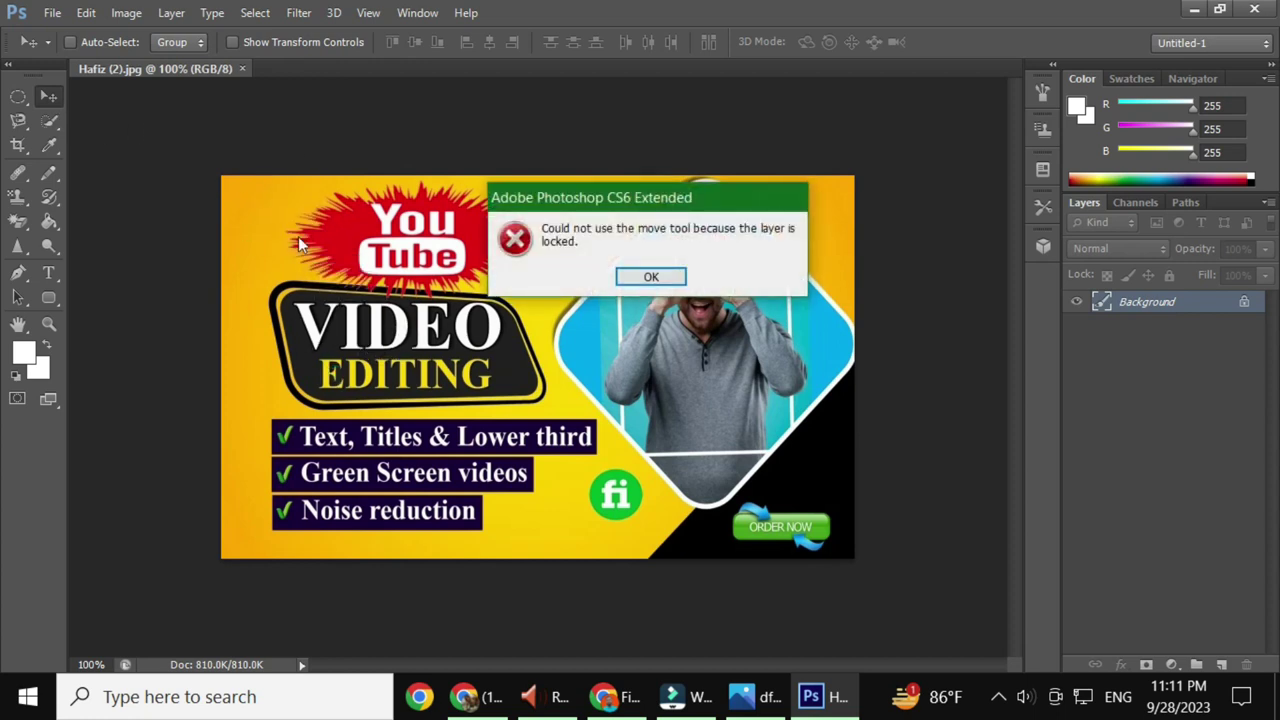
pyautogui.click(648, 284)
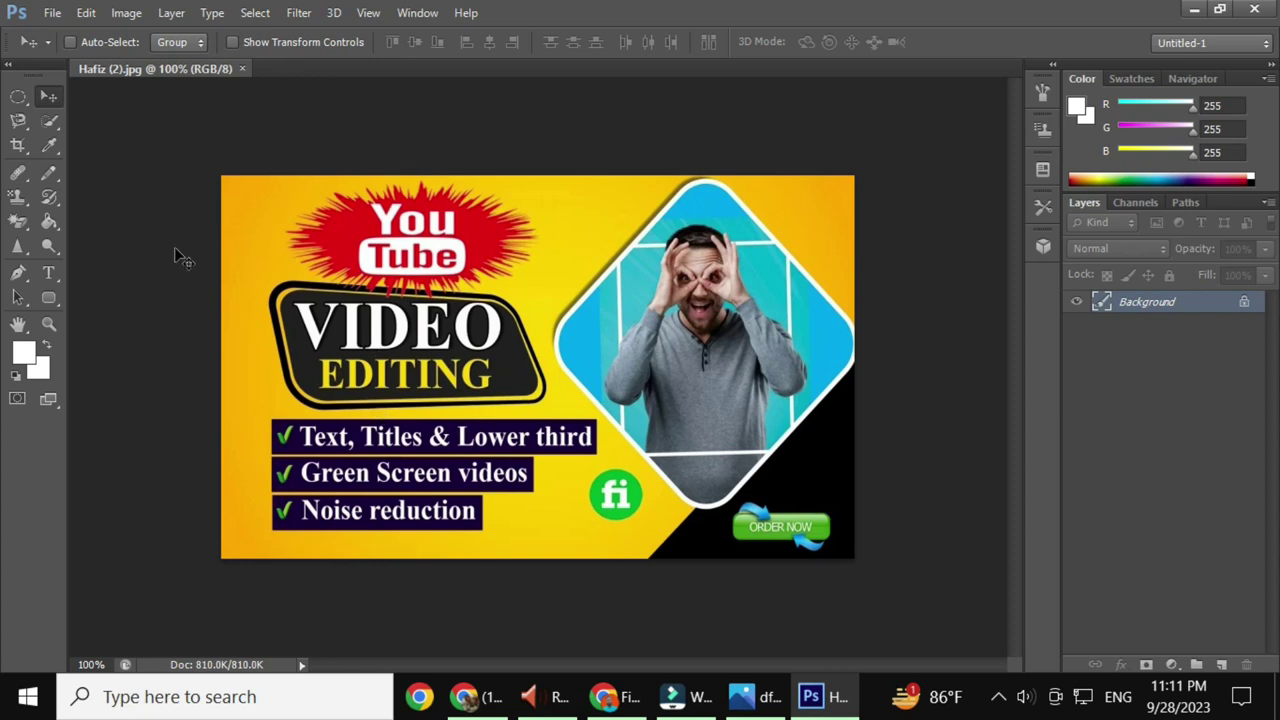
pyautogui.click(52, 13)
# - Open Amazon Gig.psd from the Format folder
pyautogui.click(60, 54)
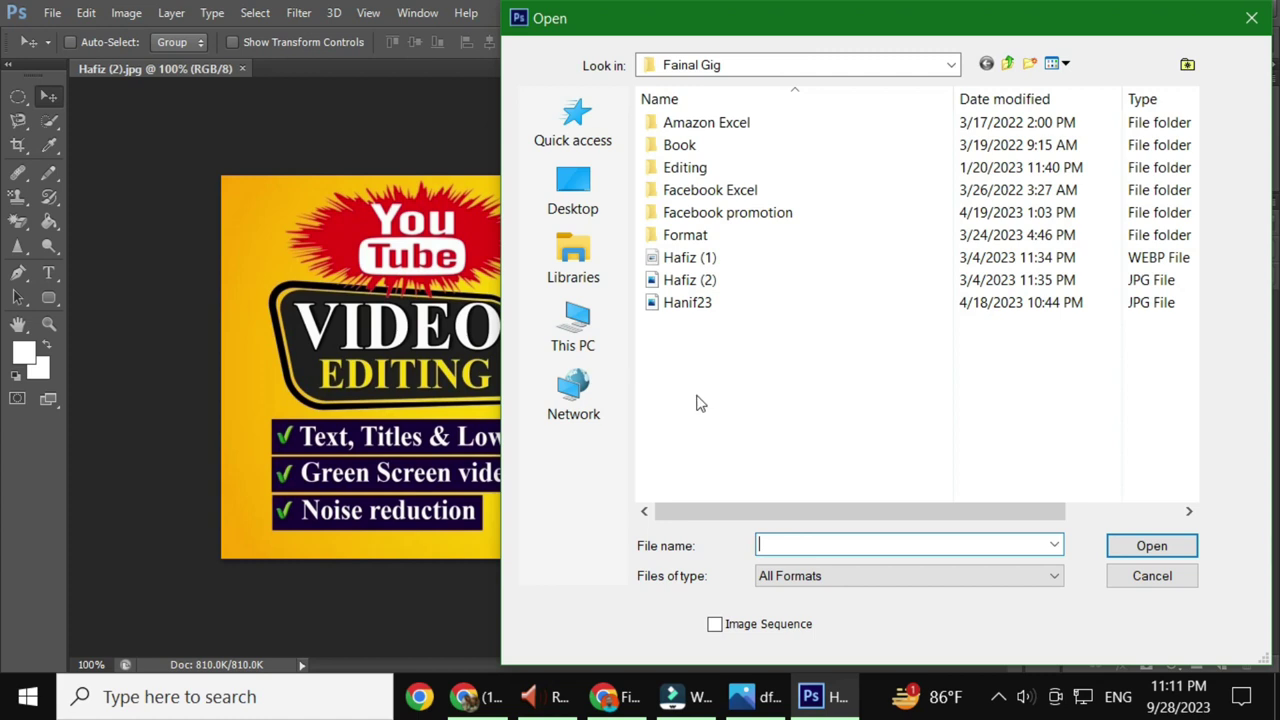
pyautogui.doubleClick(688, 240)
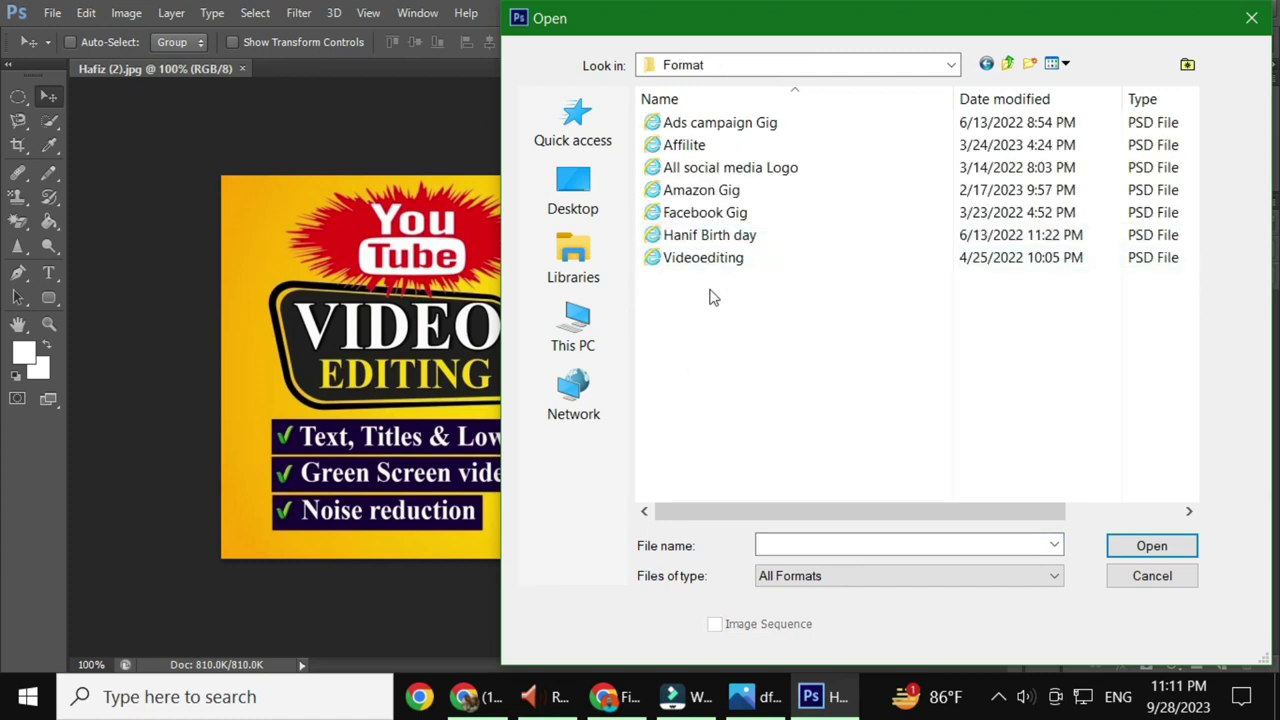
pyautogui.doubleClick(690, 190)
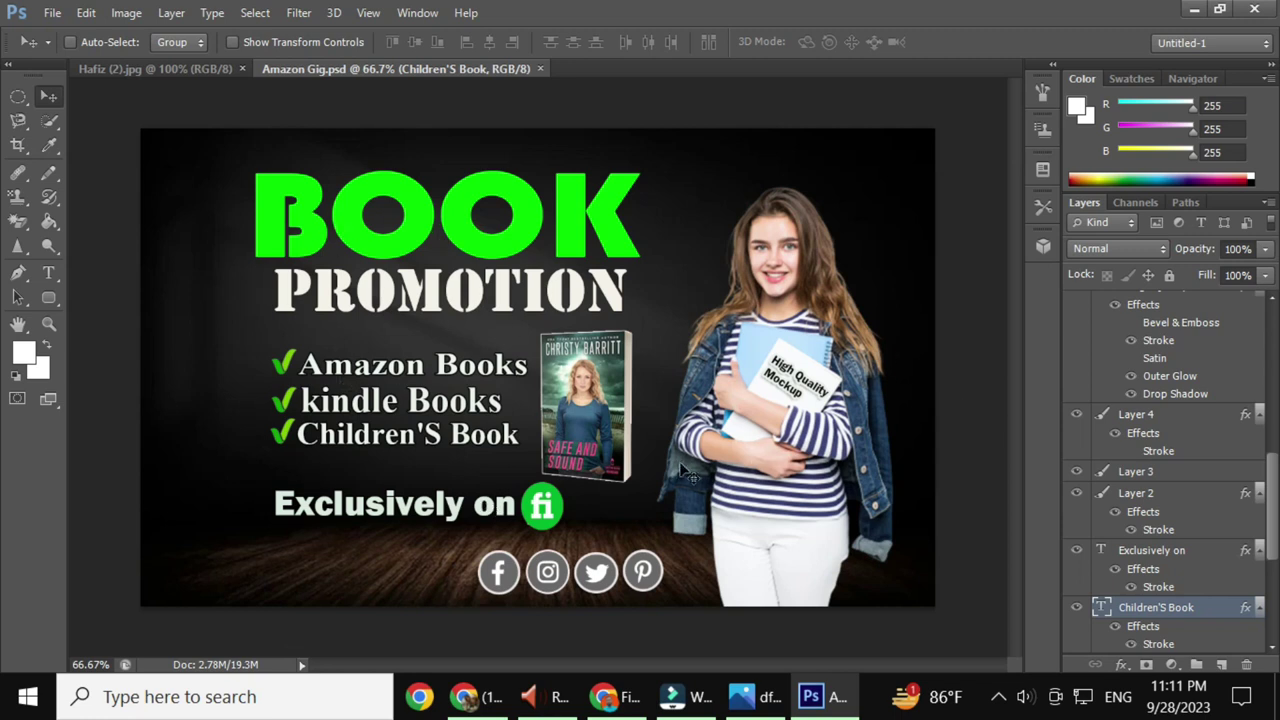
# - Toggle visibility of the girl photo, Layer 3 and book cover layers to inspect them
pyautogui.click(1076, 415)
pyautogui.click(1076, 415)
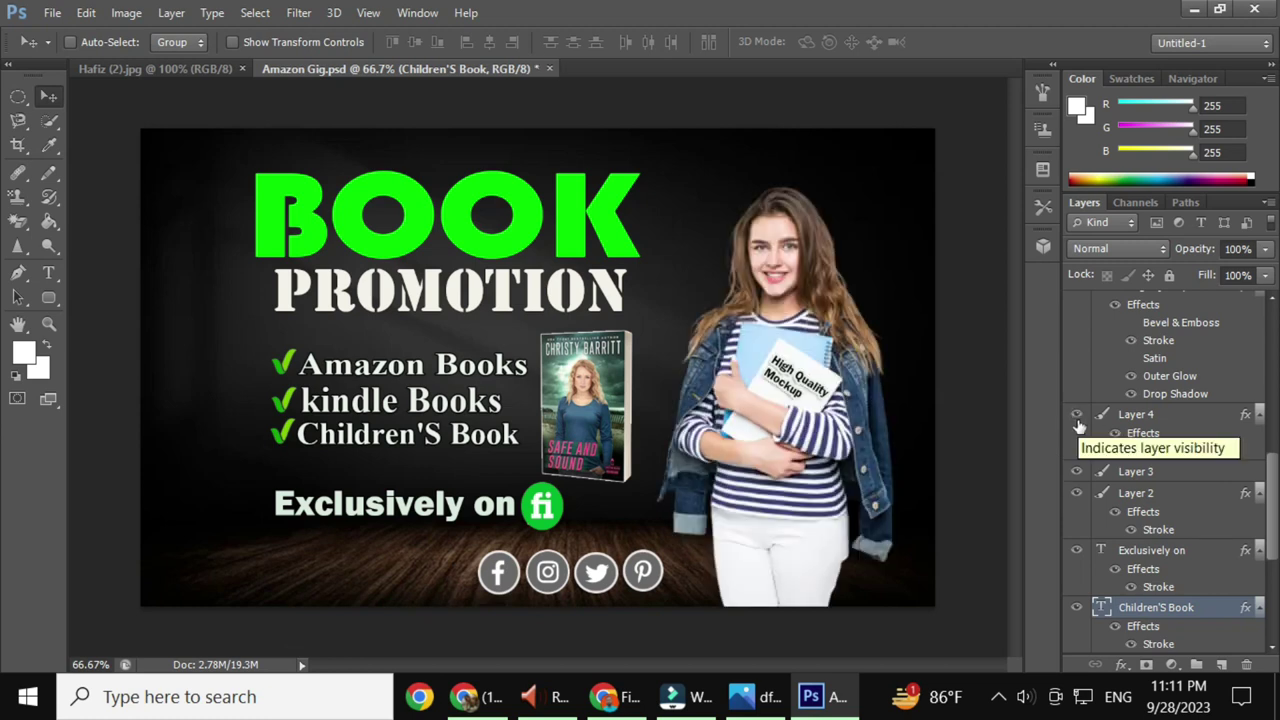
pyautogui.click(1122, 418)
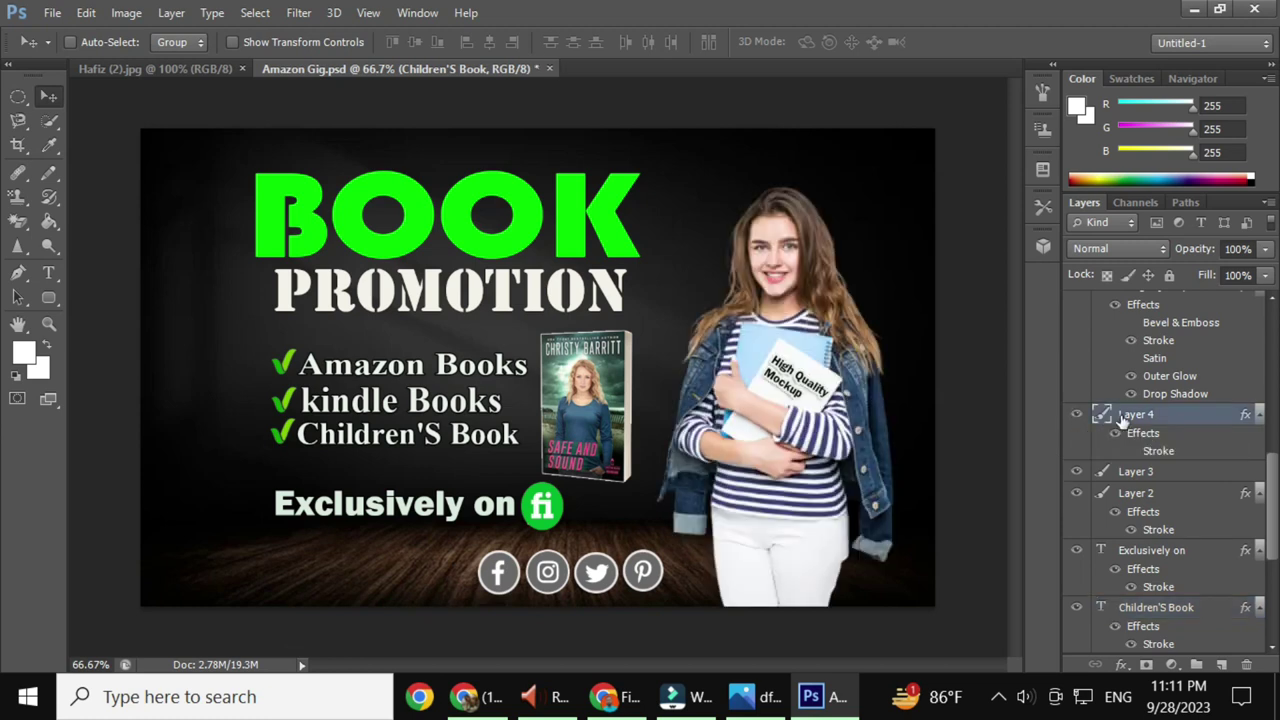
pyautogui.click(1077, 471)
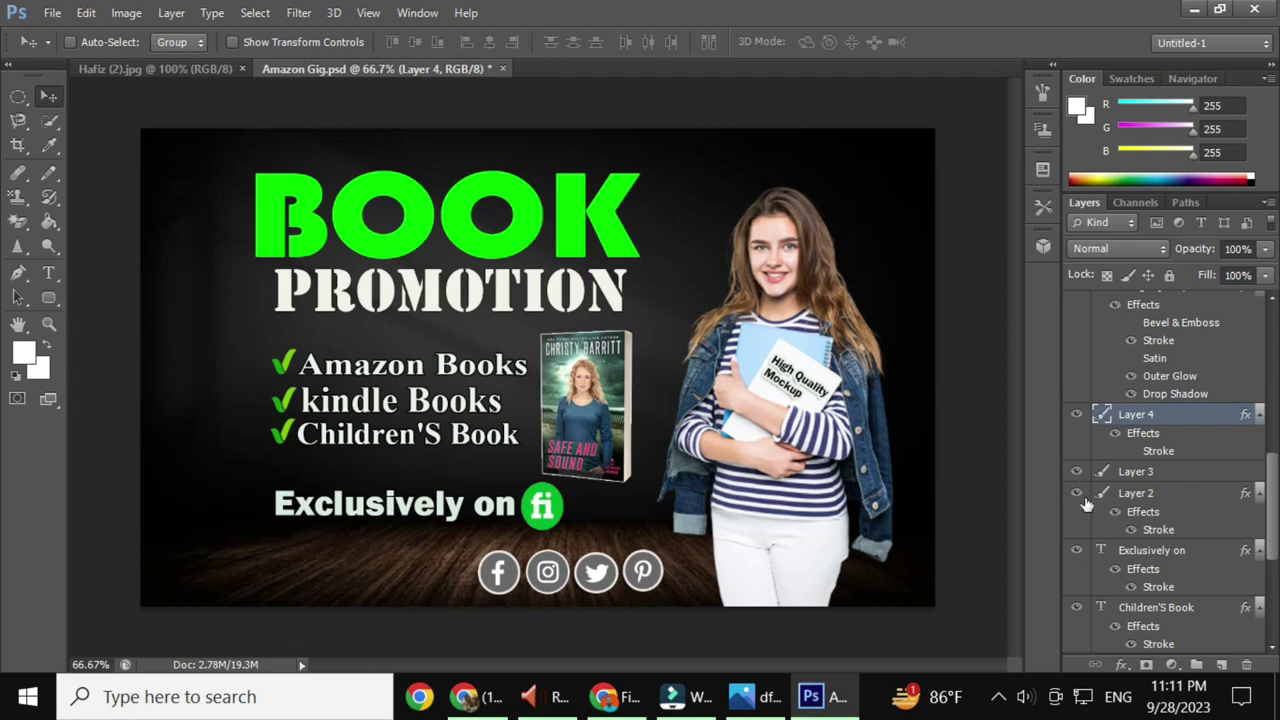
pyautogui.click(1077, 493)
pyautogui.click(1077, 493)
pyautogui.scroll(-3, 1085, 505)
# - Toggle the kindle Books, PROMOTION and wooden background layers, then view the YouTube banner document
pyautogui.click(1077, 493)
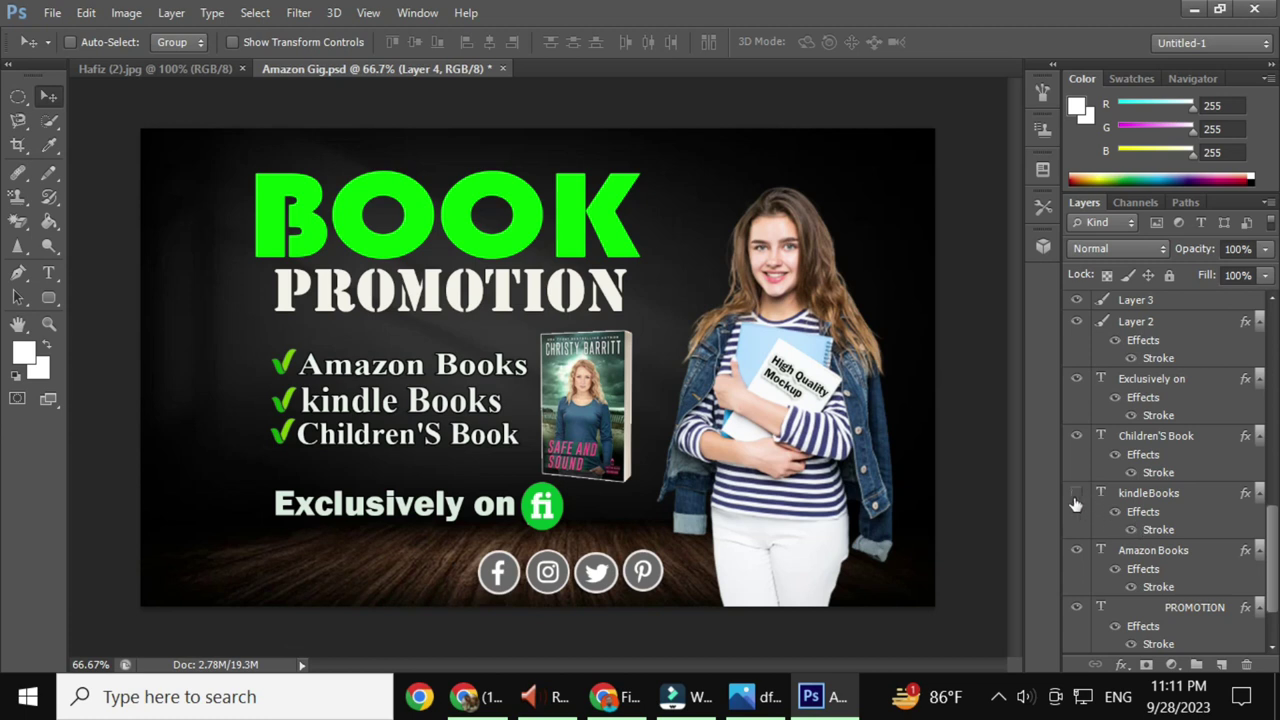
pyautogui.click(1077, 493)
pyautogui.scroll(-2, 1153, 510)
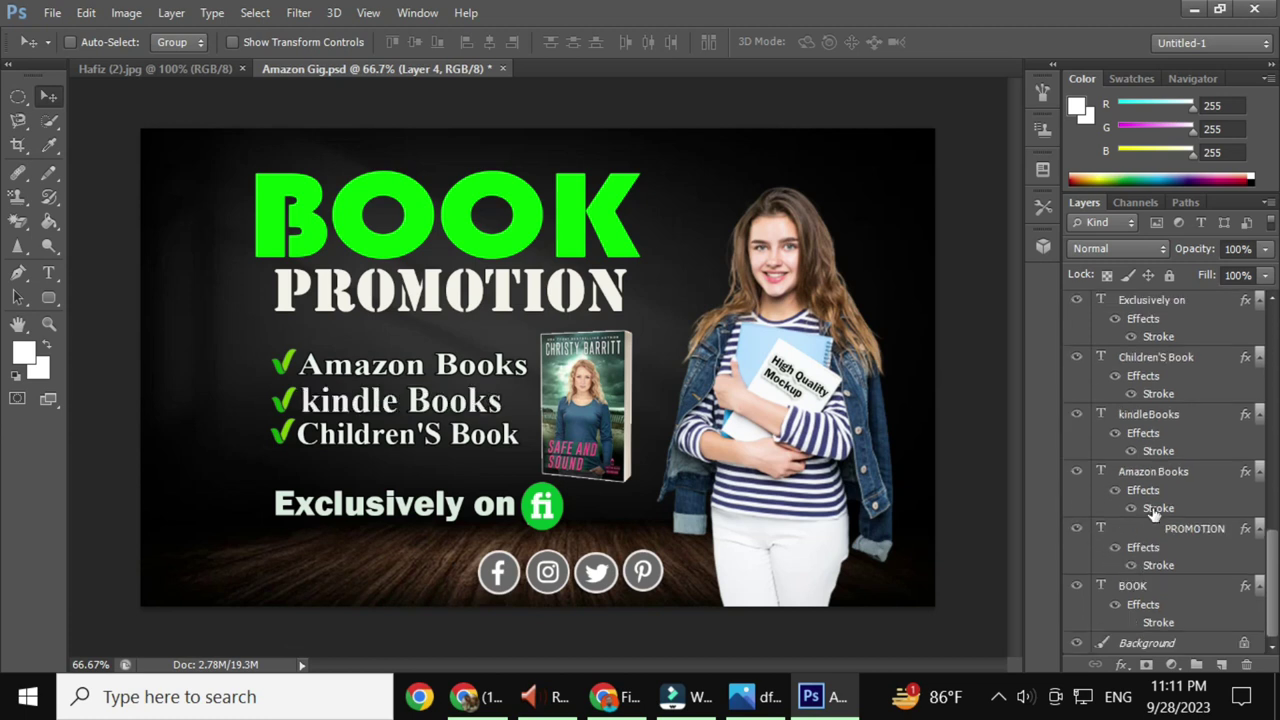
pyautogui.click(1077, 530)
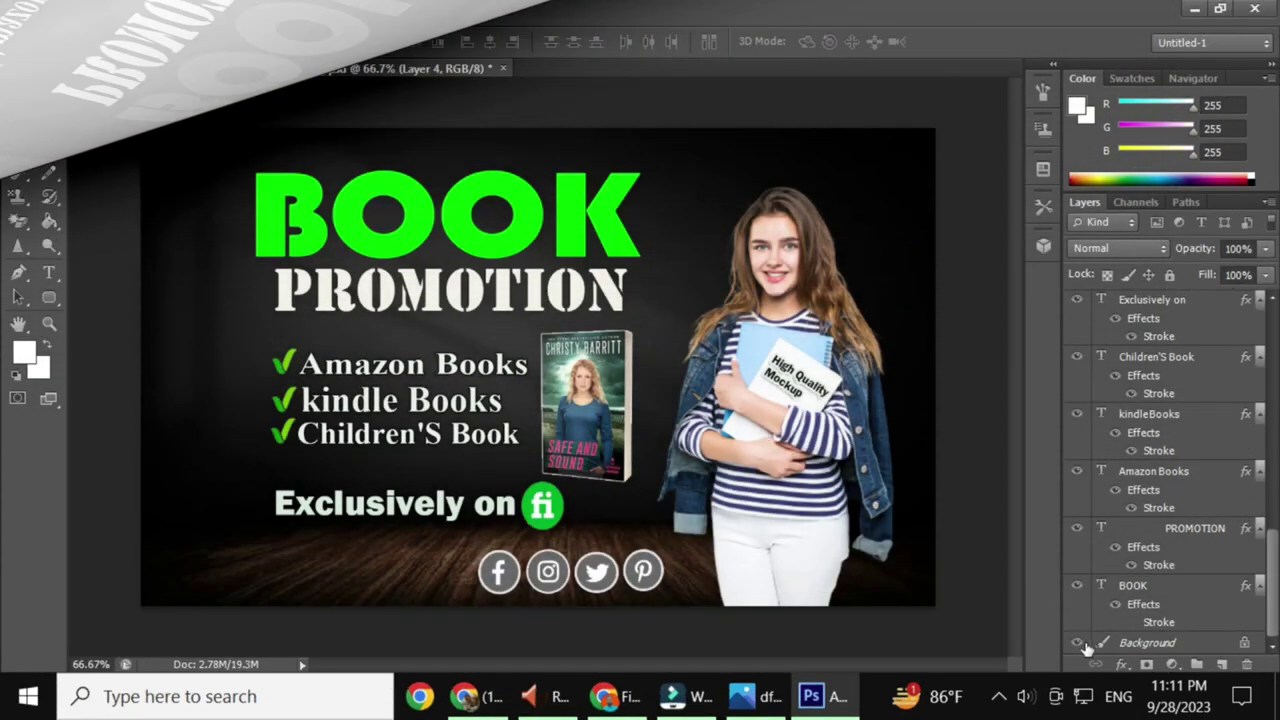
pyautogui.click(1077, 642)
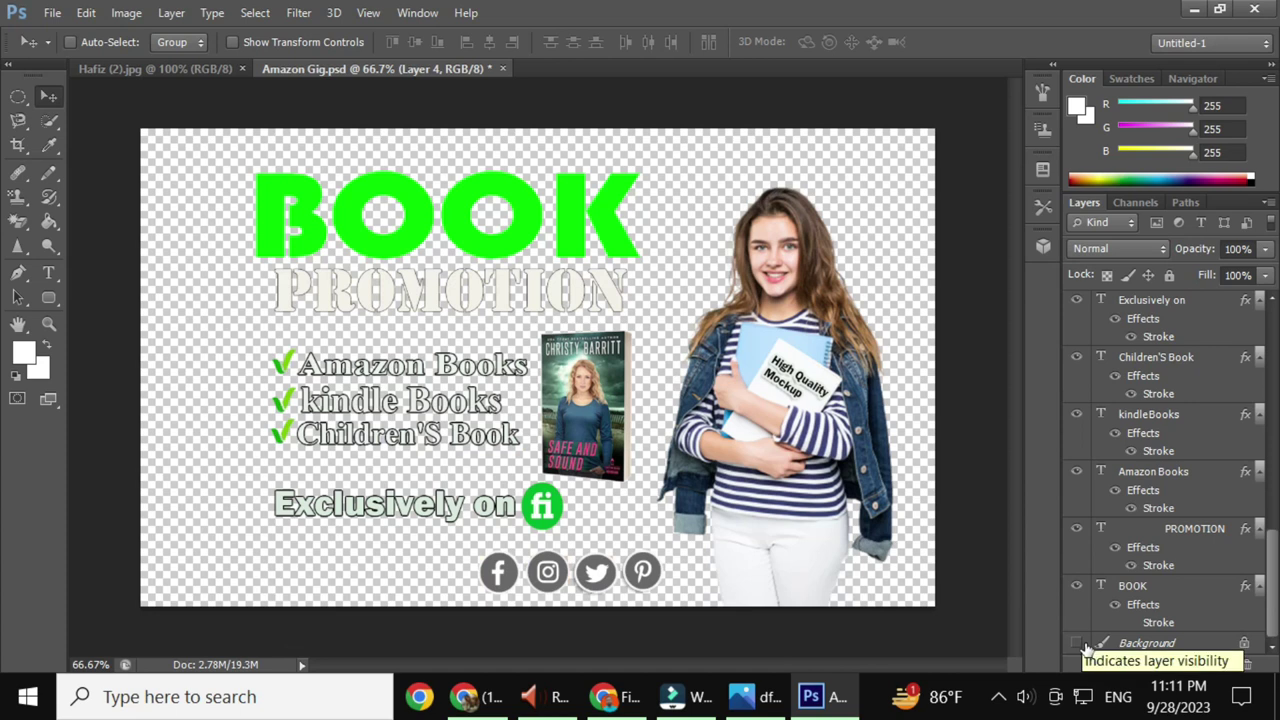
pyautogui.click(1077, 643)
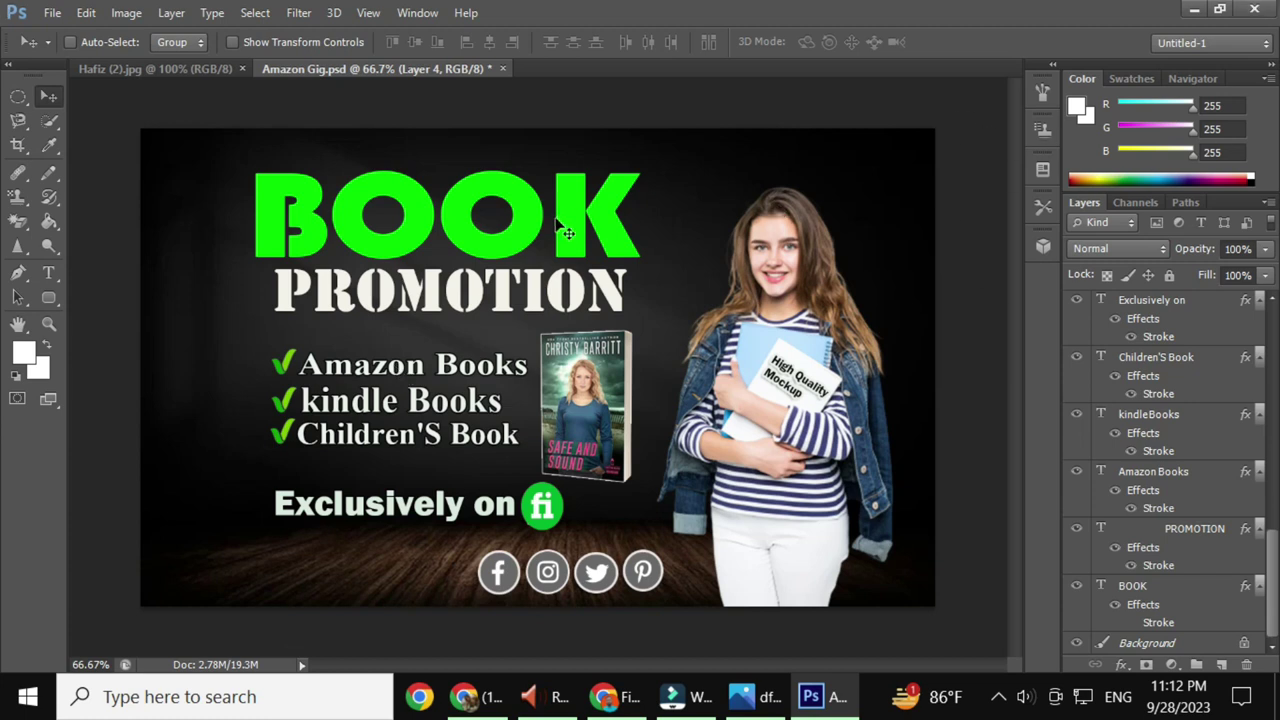
pyautogui.click(179, 66)
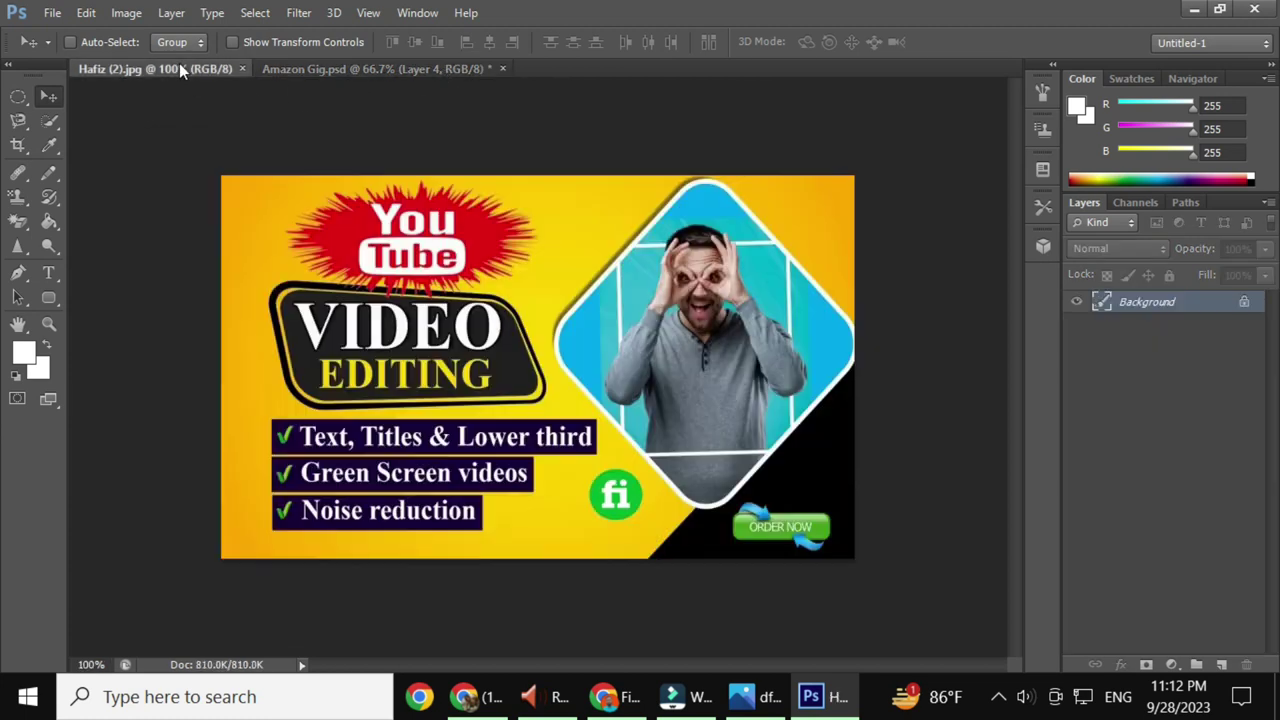
# - Close the Hafiz (2).jpg video-editing image, leaving only Amazon Gig.psd open
pyautogui.click(240, 68)
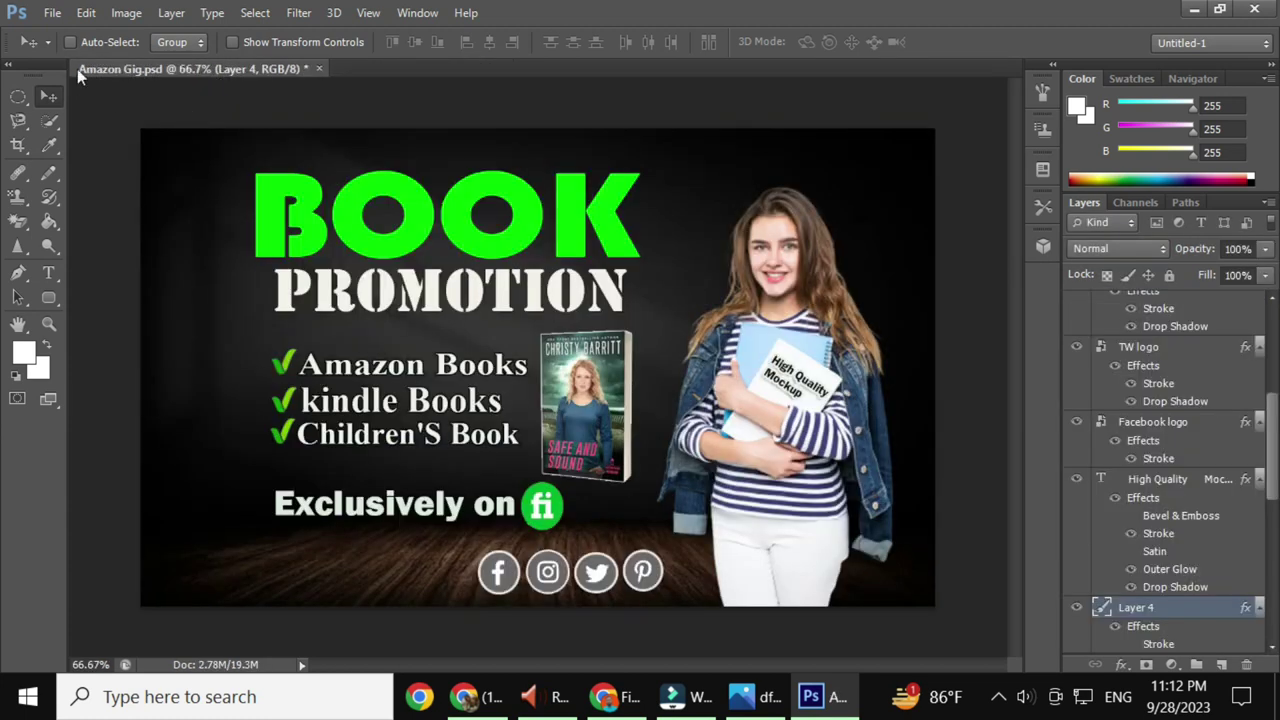
pyautogui.click(52, 14)
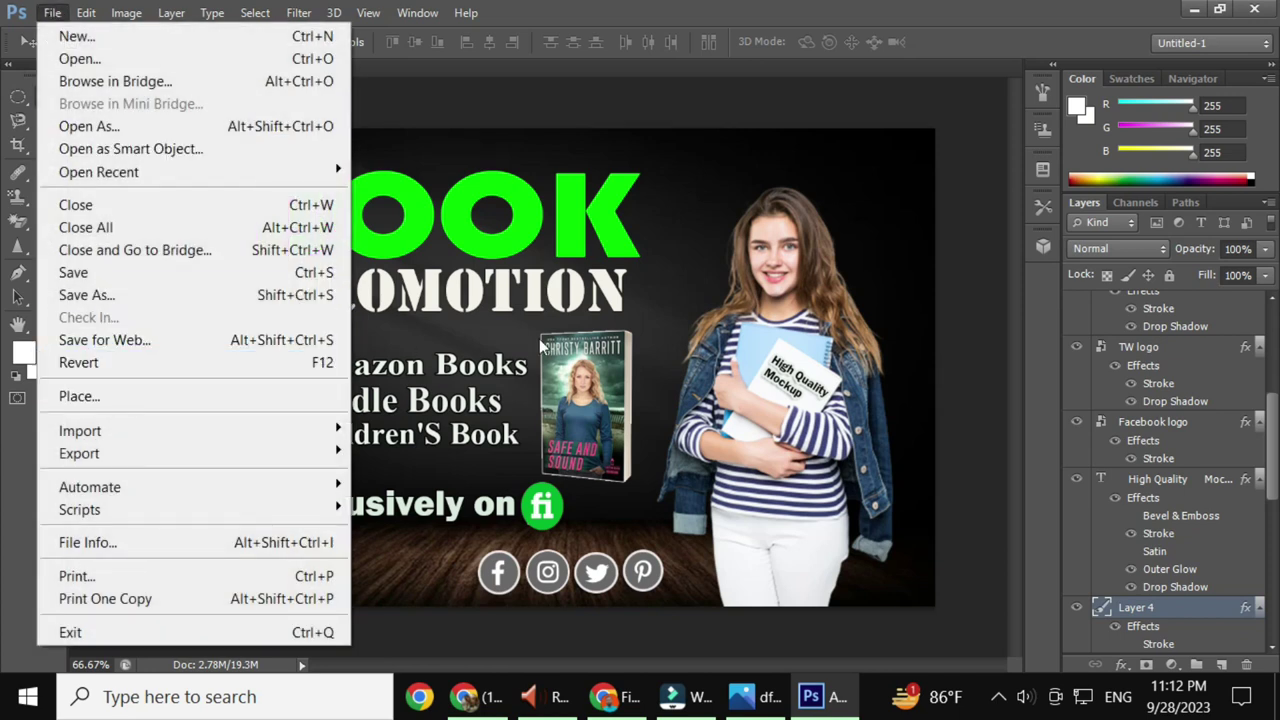
# - Start Save As for the design, name it hafiz in the Format folder, and view the format list
pyautogui.click(517, 293)
pyautogui.click(52, 12)
pyautogui.click(94, 297)
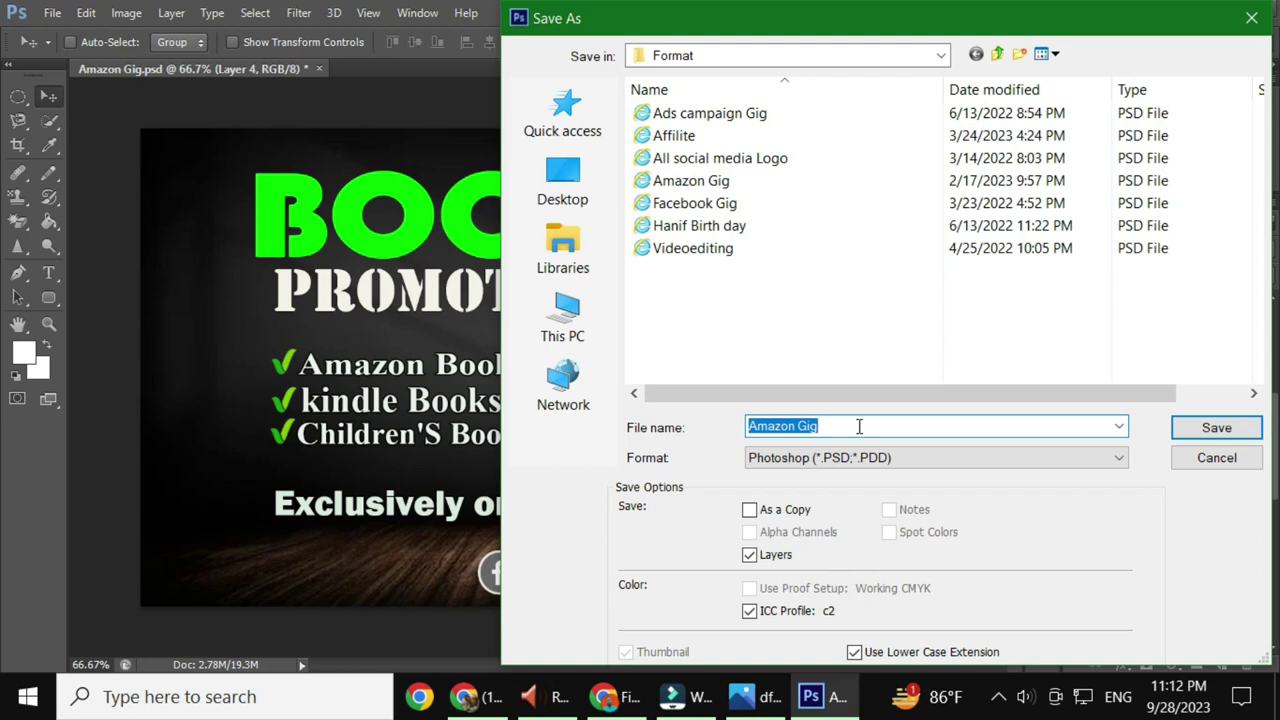
pyautogui.write('ha')
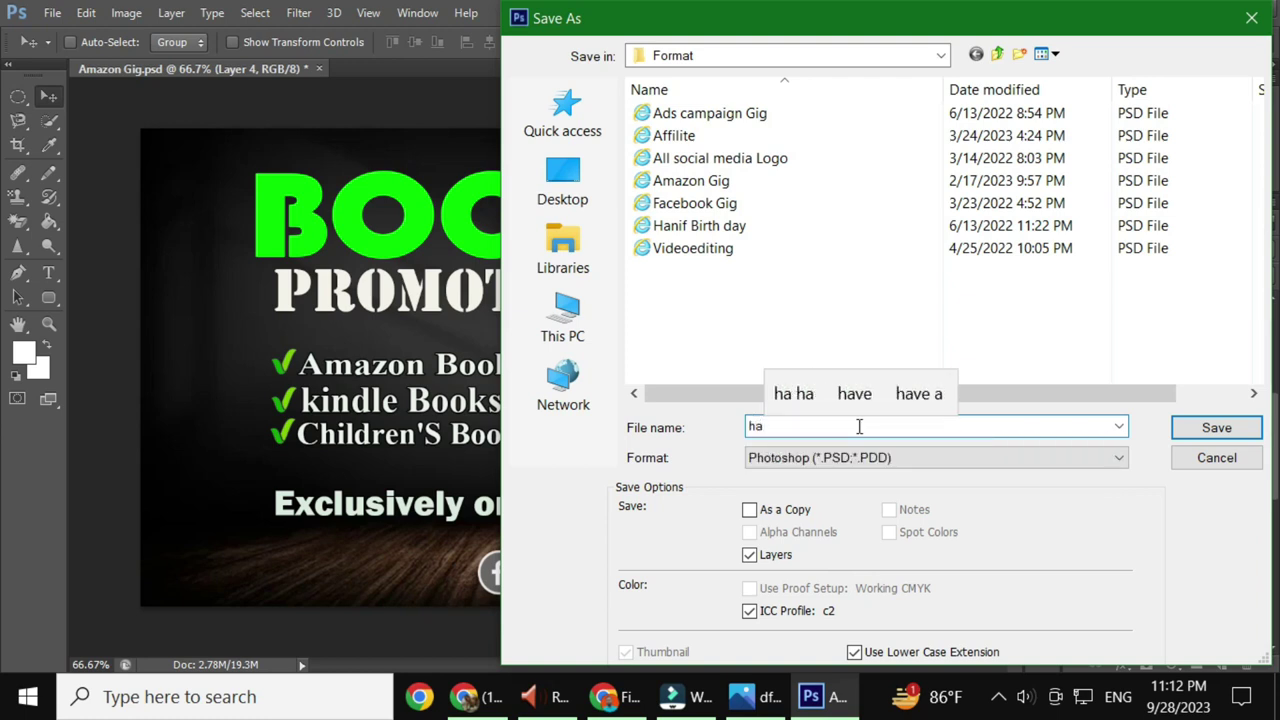
pyautogui.write('fiz')
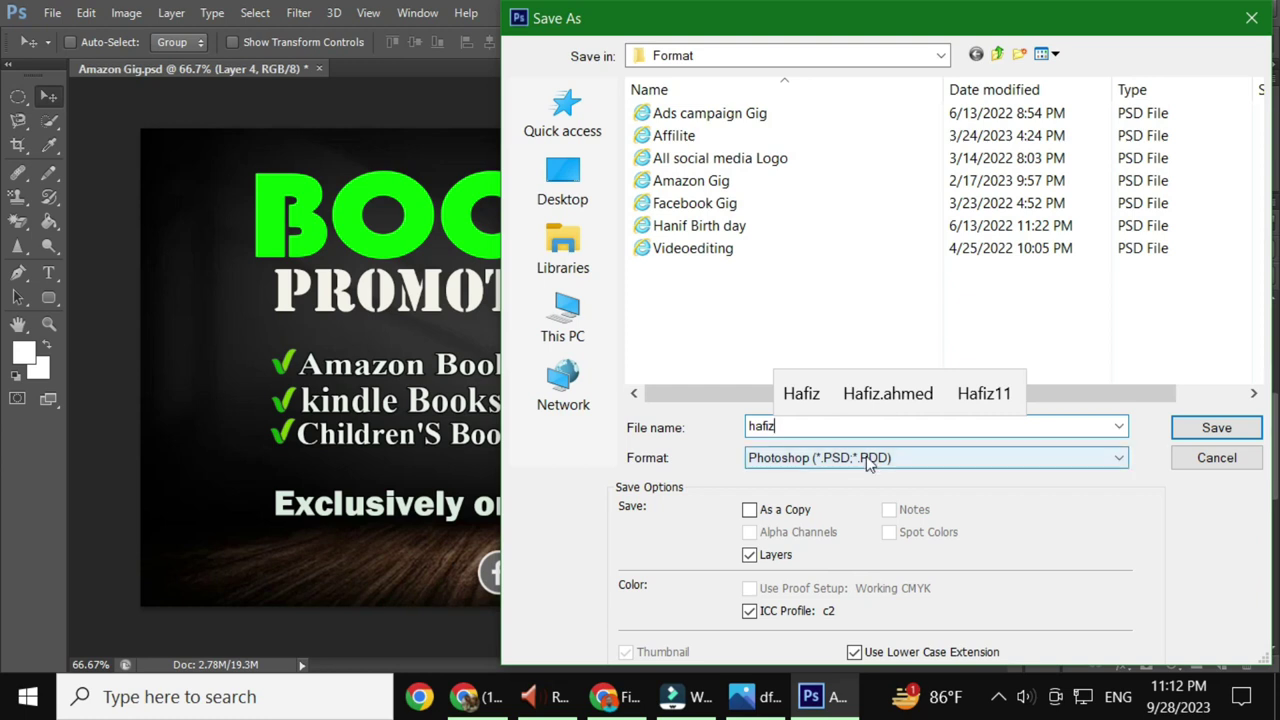
pyautogui.click(868, 458)
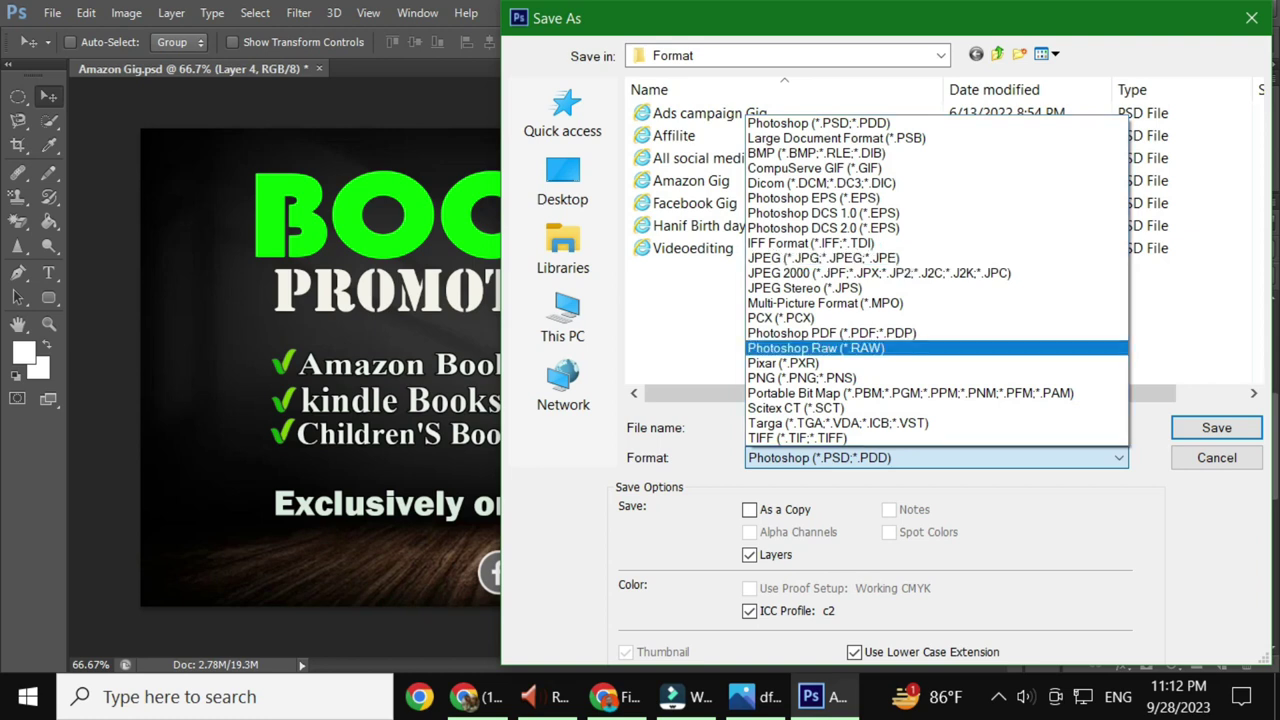
pyautogui.click(1000, 703)
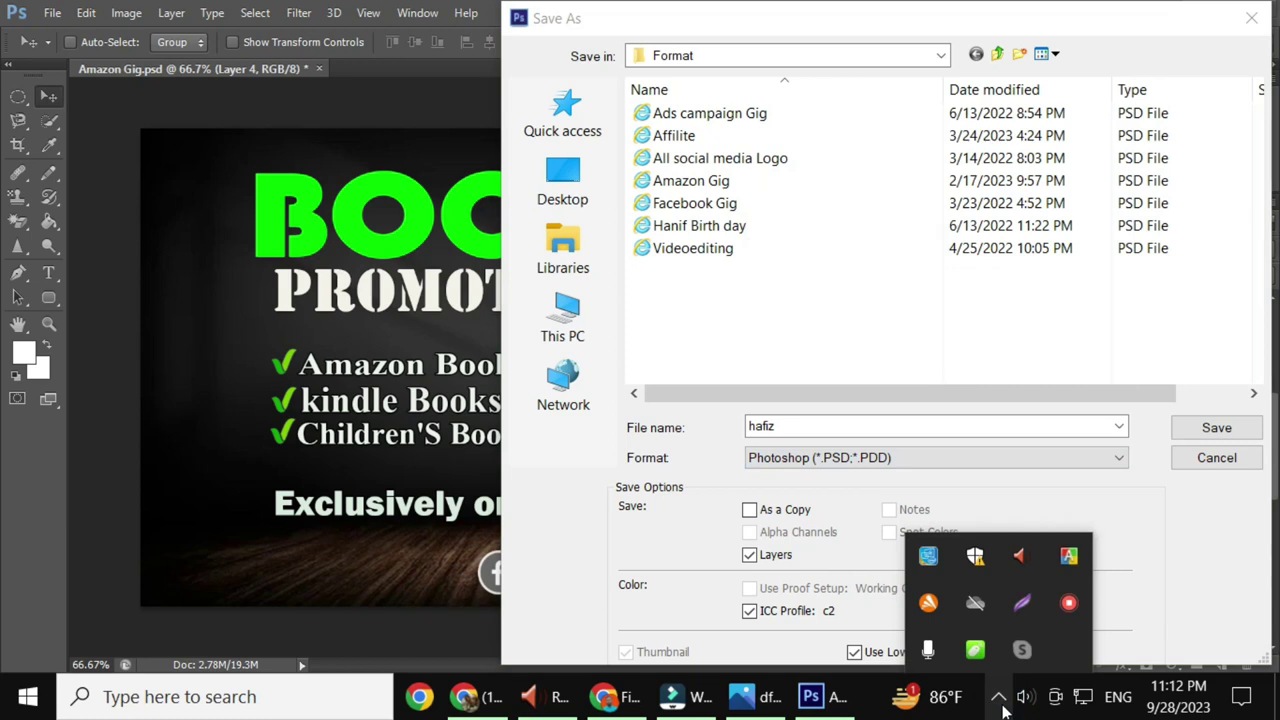
pyautogui.click(1000, 703)
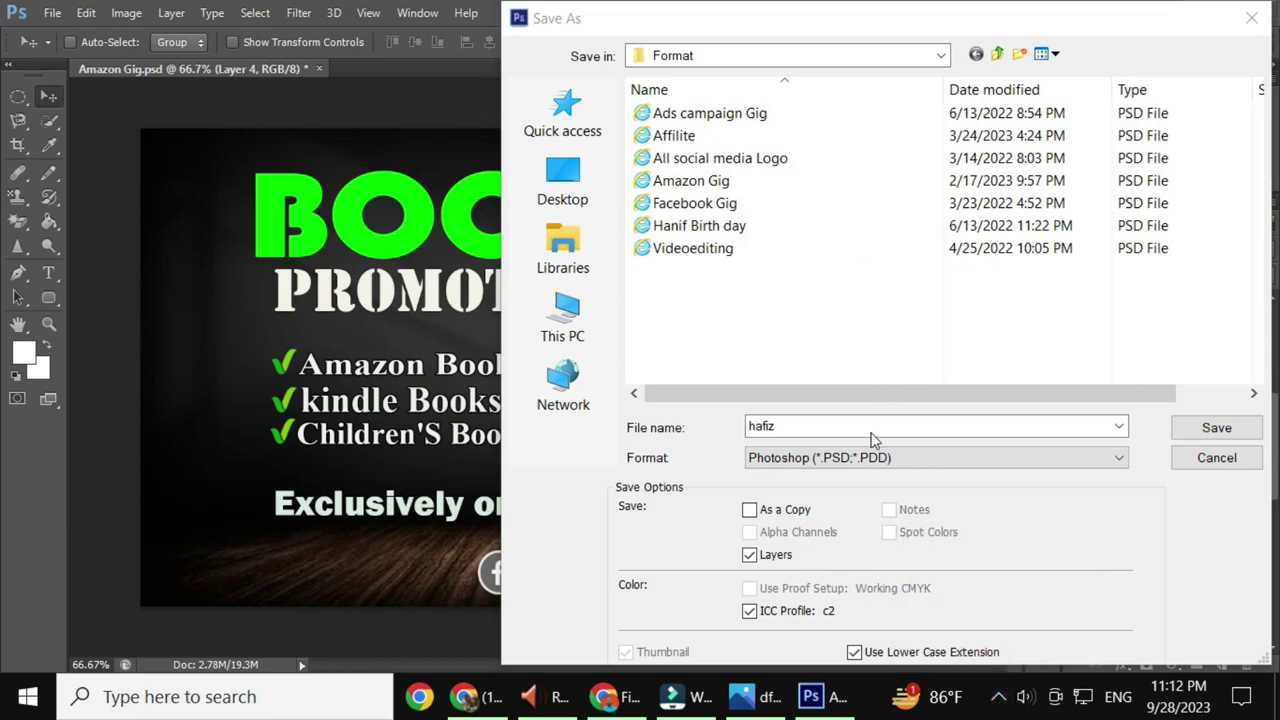
pyautogui.click(848, 476)
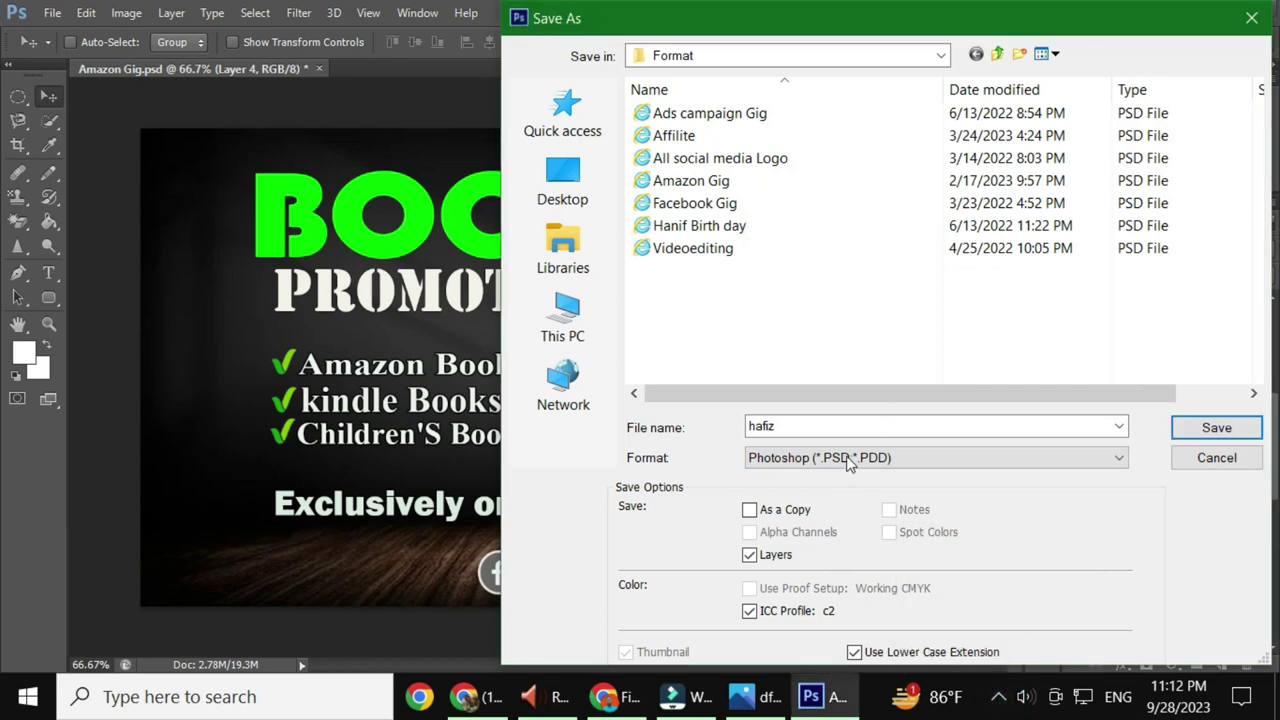
pyautogui.click(848, 462)
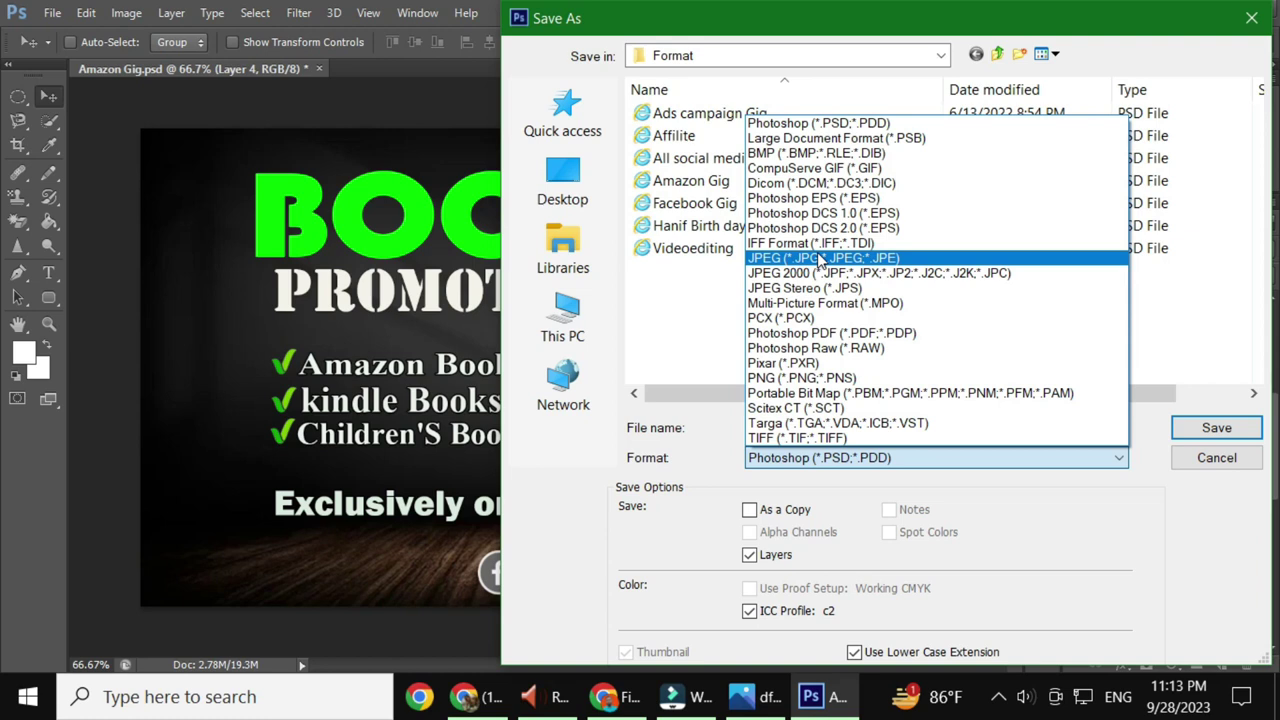
pyautogui.click(1000, 702)
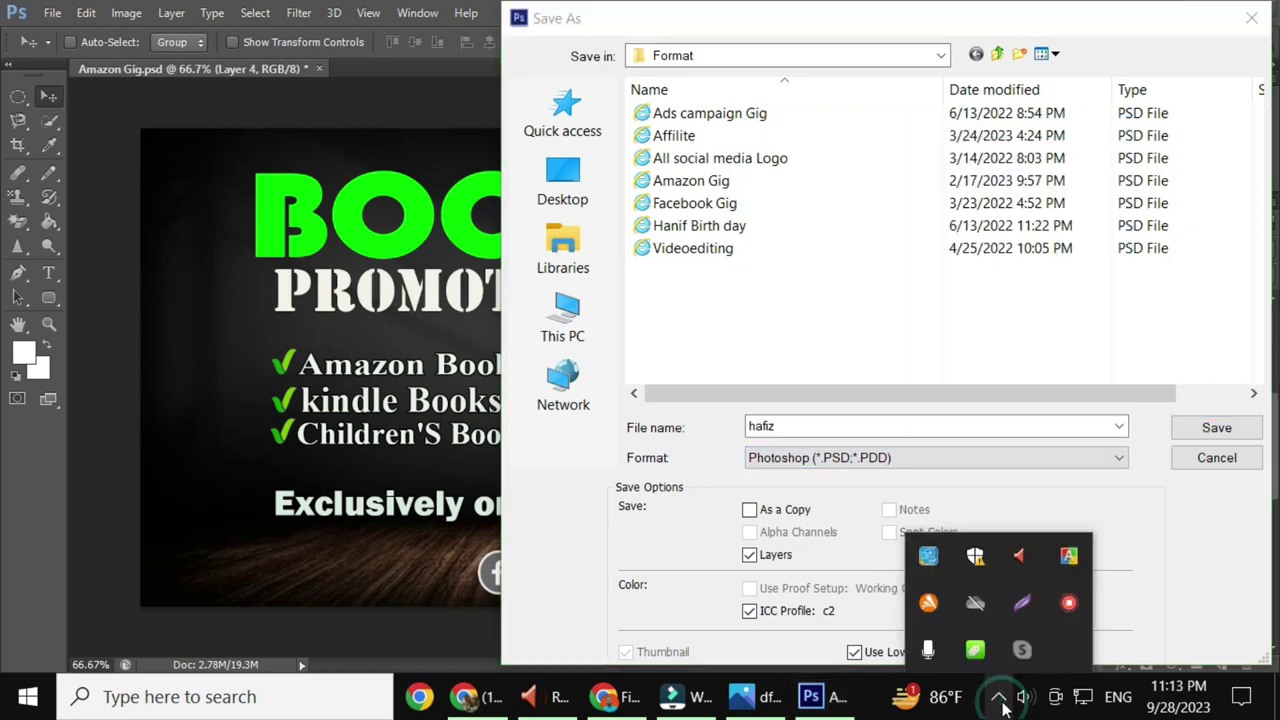
pyautogui.click(1021, 602)
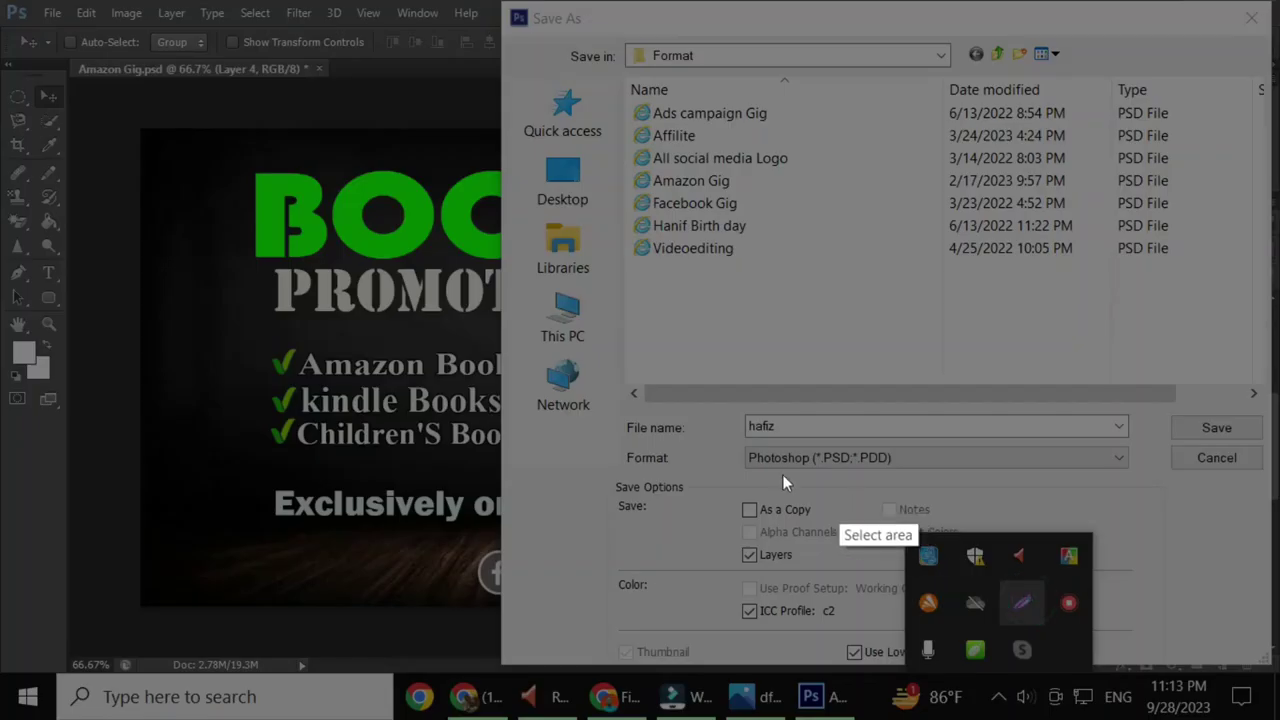
pyautogui.moveTo(13, 44); pyautogui.dragTo(1248, 516)
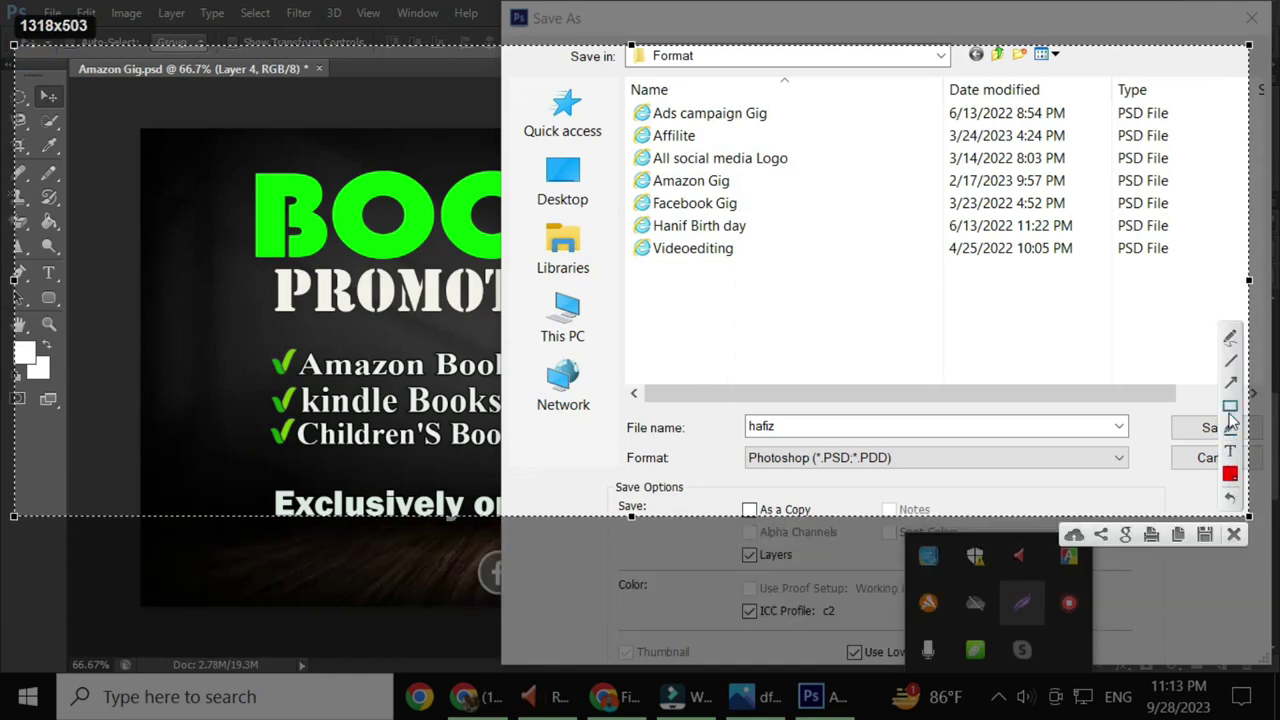
pyautogui.click(1230, 411)
pyautogui.moveTo(736, 407)
pyautogui.mouseDown()
pyautogui.moveTo(772, 441)
pyautogui.moveTo(1150, 454)
pyautogui.mouseUp()
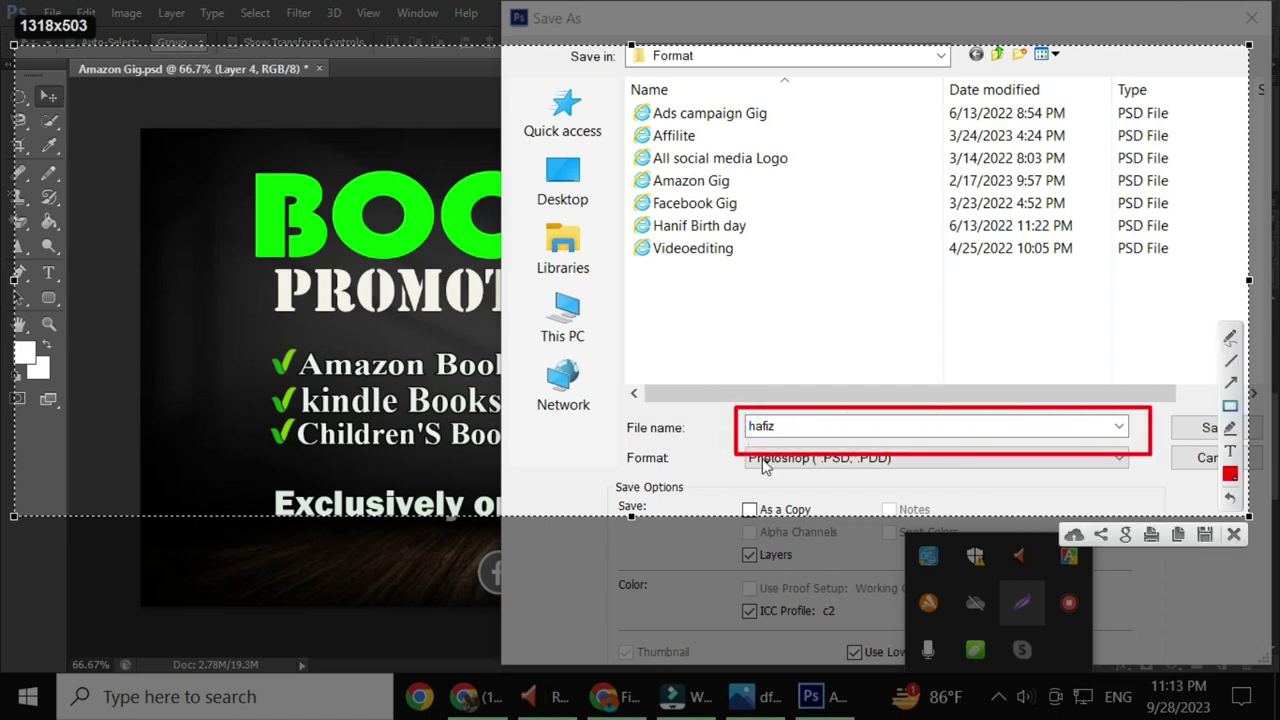
pyautogui.moveTo(738, 446); pyautogui.dragTo(1027, 490)
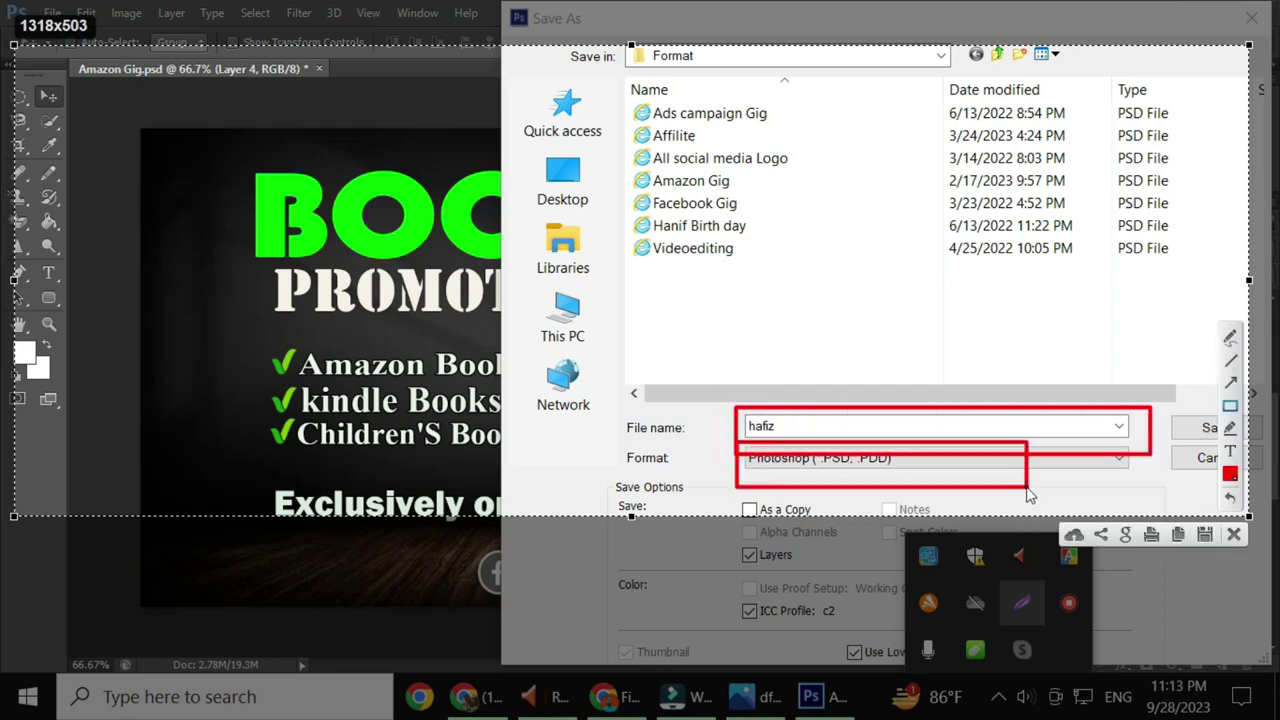
pyautogui.click(1236, 537)
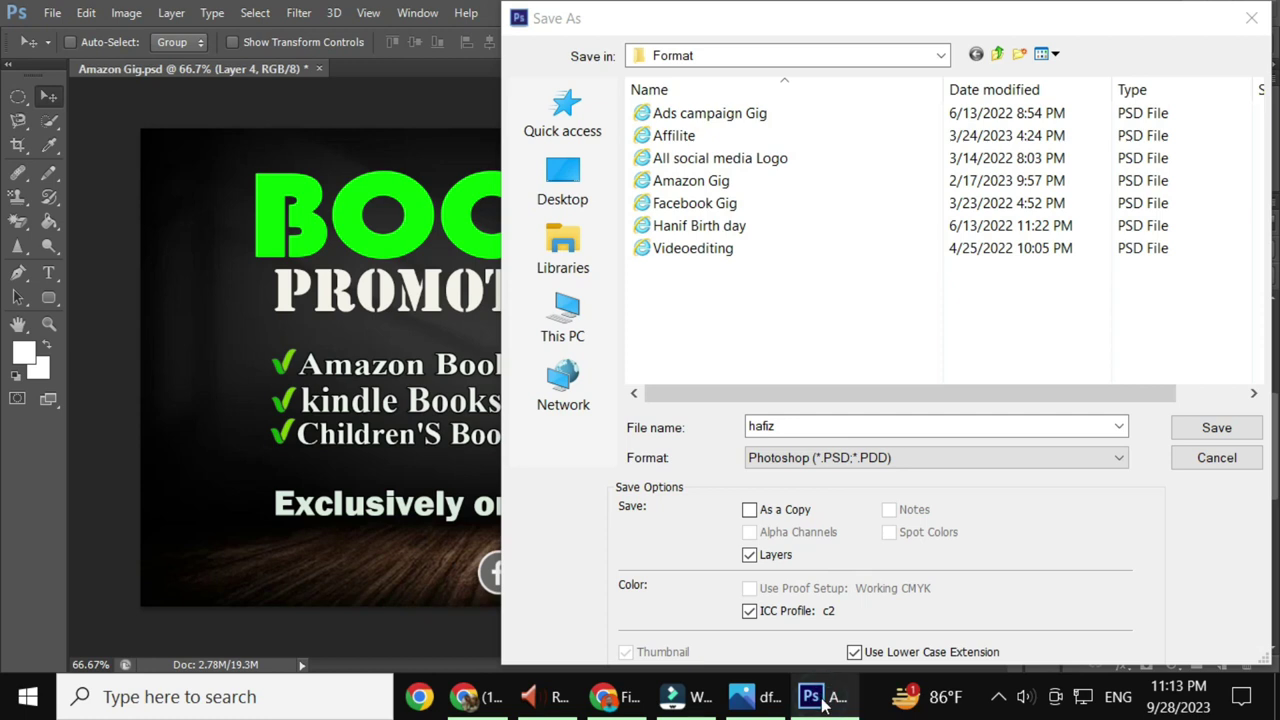
# - Save the design as hafiz.jpg using the JPEG (*.JPG;*.JPEG;*.JPE) format
pyautogui.click(760, 706)
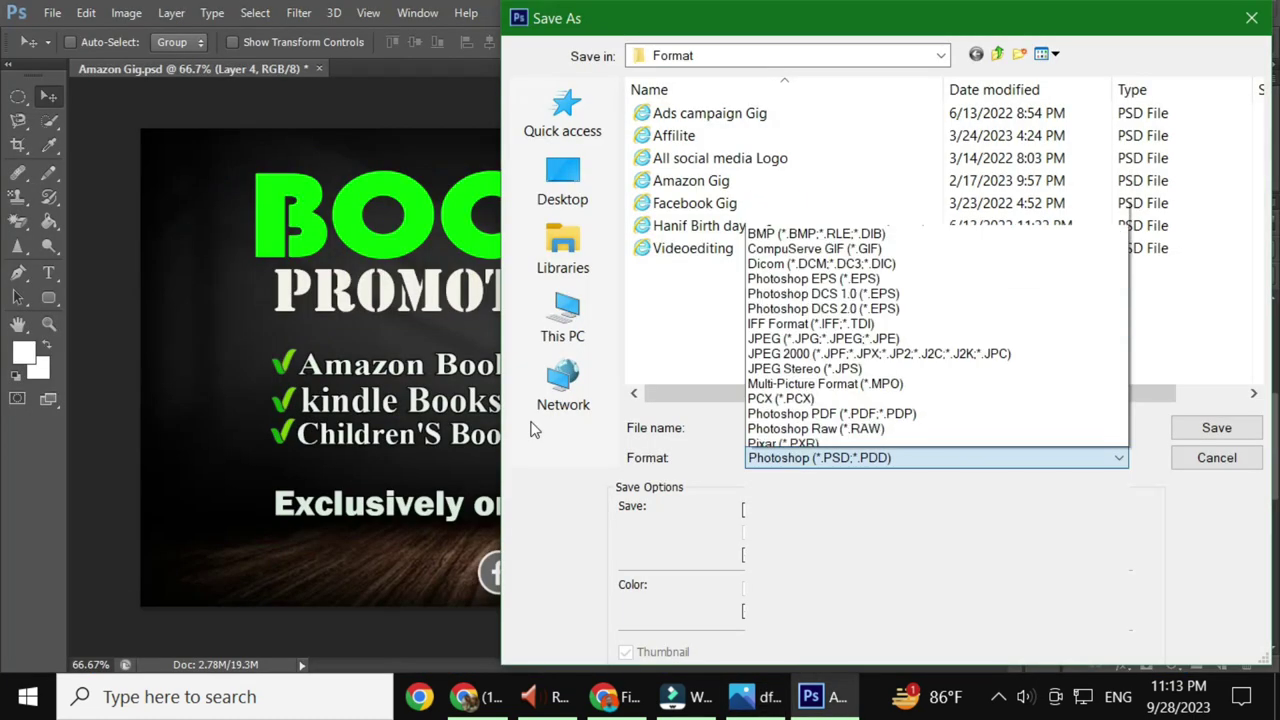
pyautogui.click(815, 458)
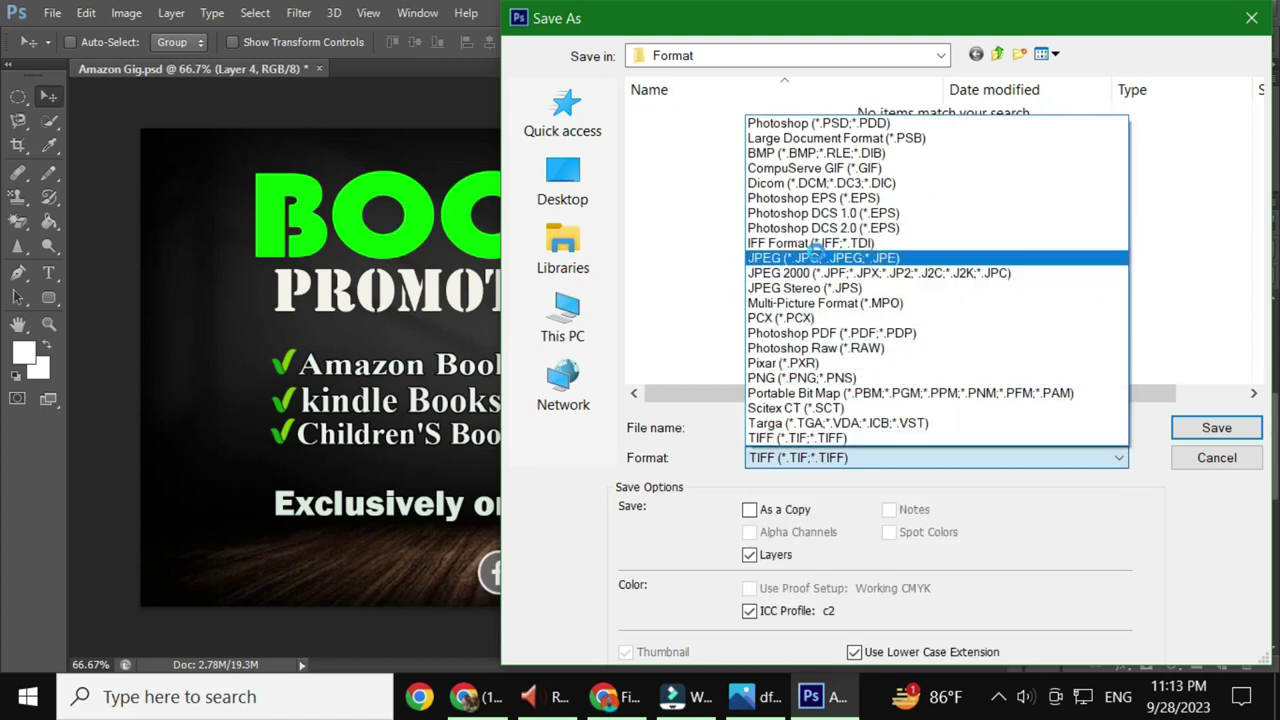
pyautogui.click(817, 258)
pyautogui.click(746, 289)
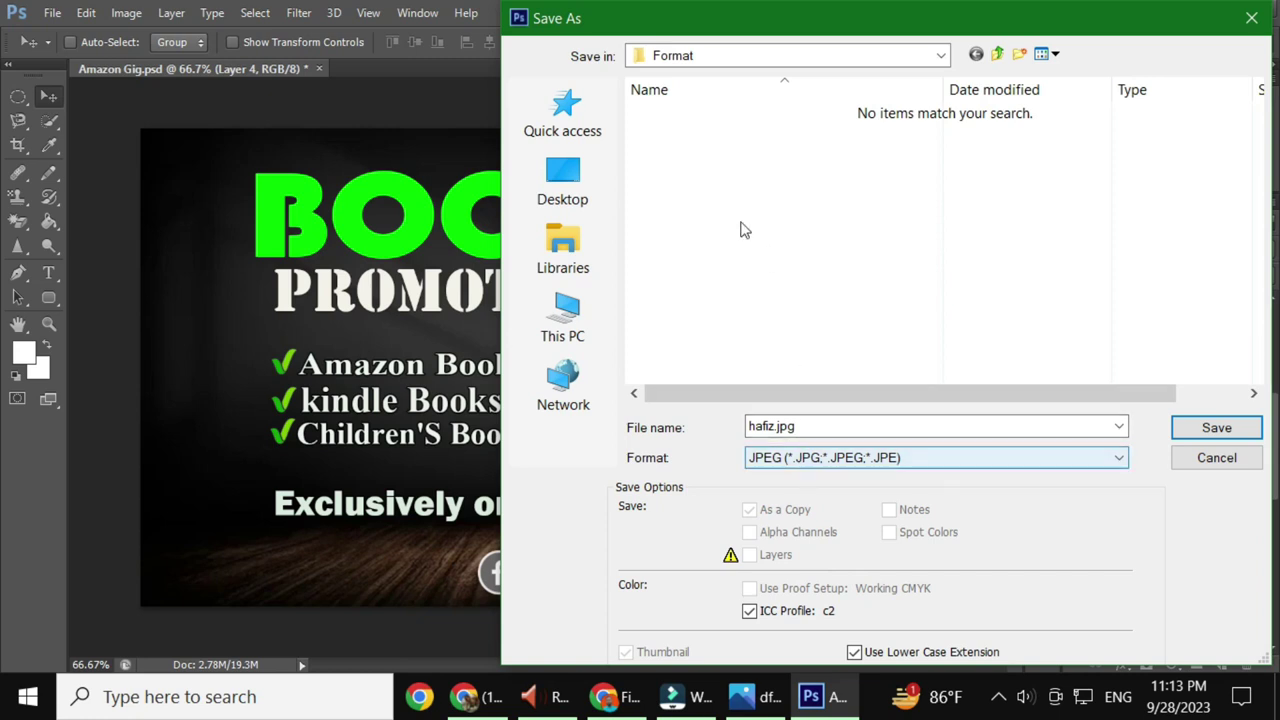
pyautogui.click(1216, 428)
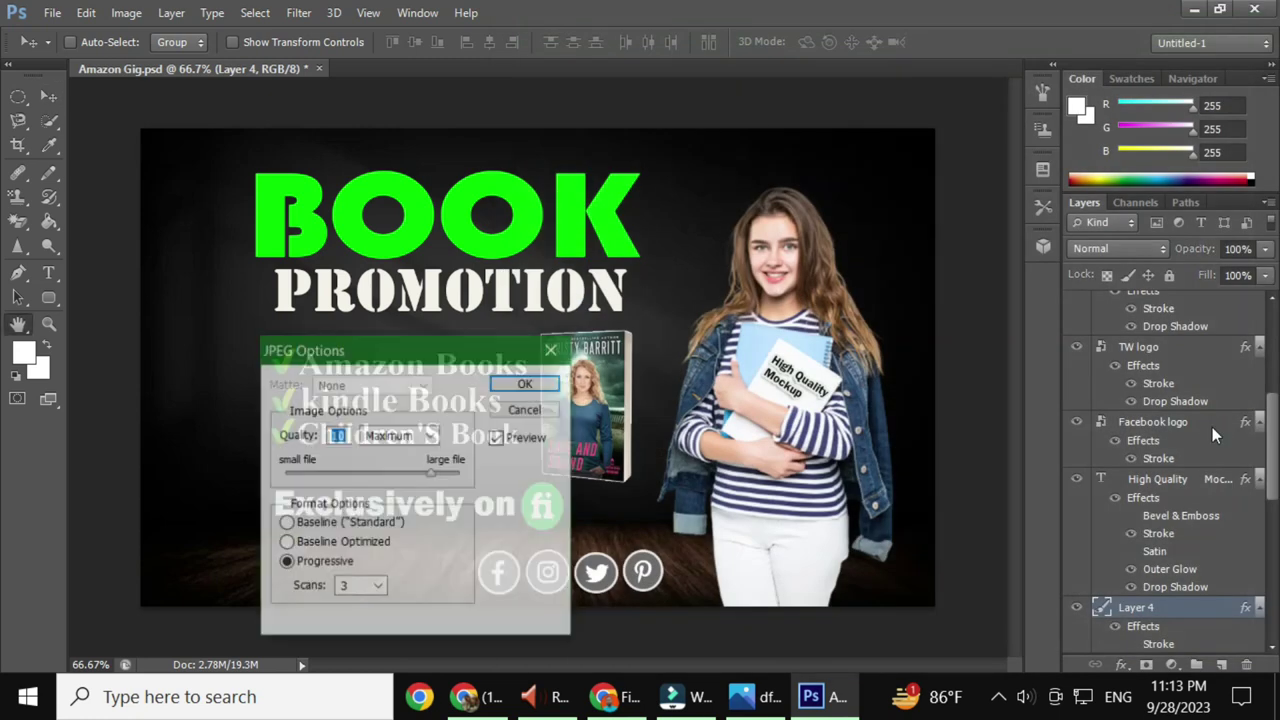
# - Set JPEG quality to 12, confirm, and quit Photoshop without saving Amazon Gig.psd
pyautogui.click(338, 435)
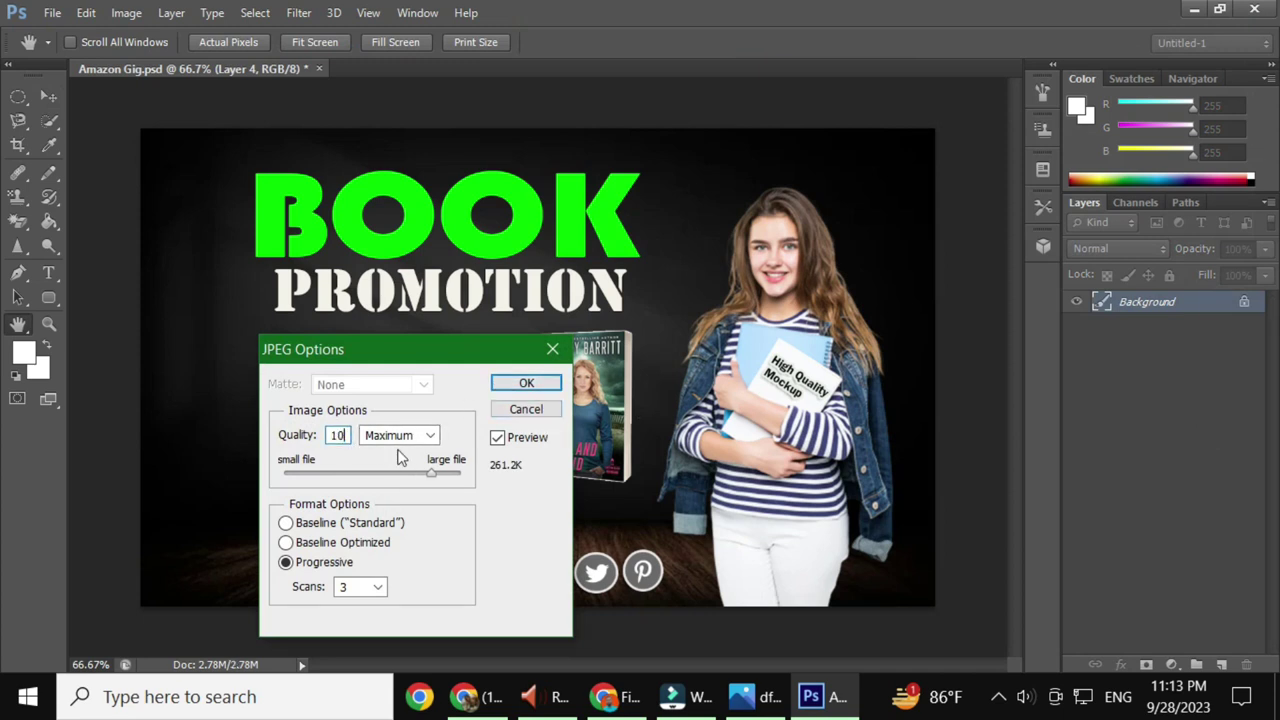
pyautogui.press('BackSpace')
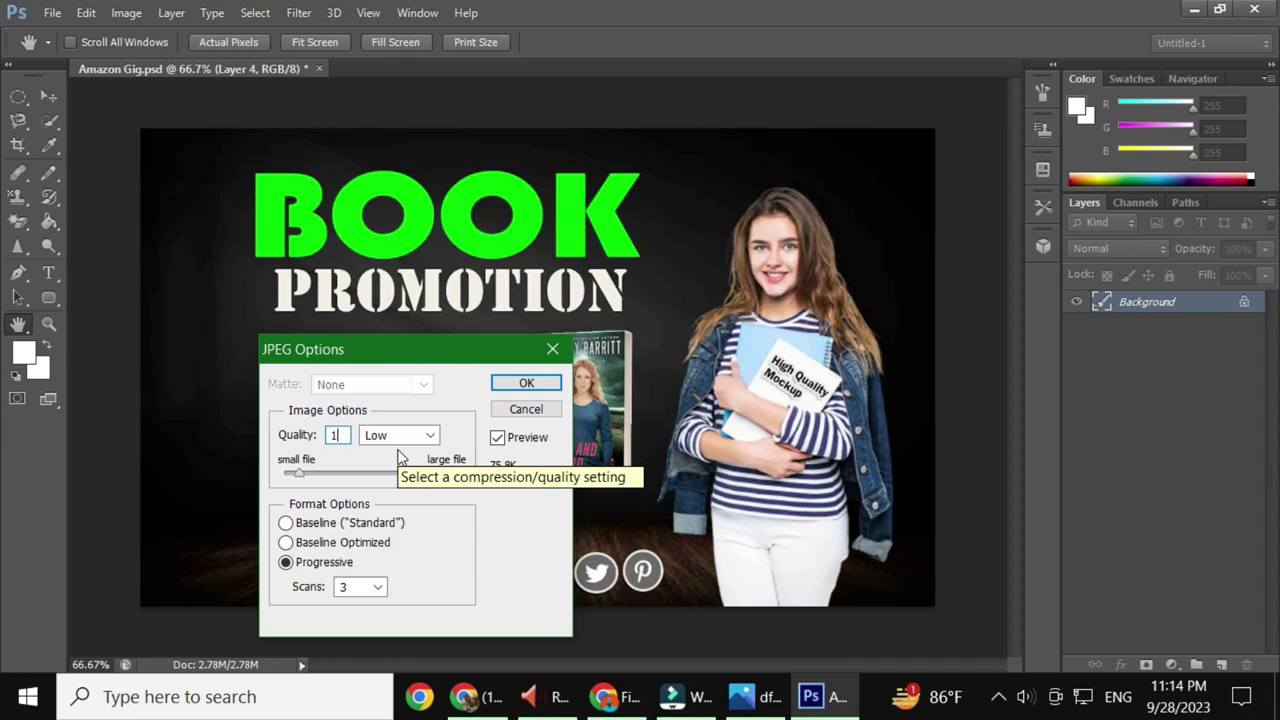
pyautogui.write('2')
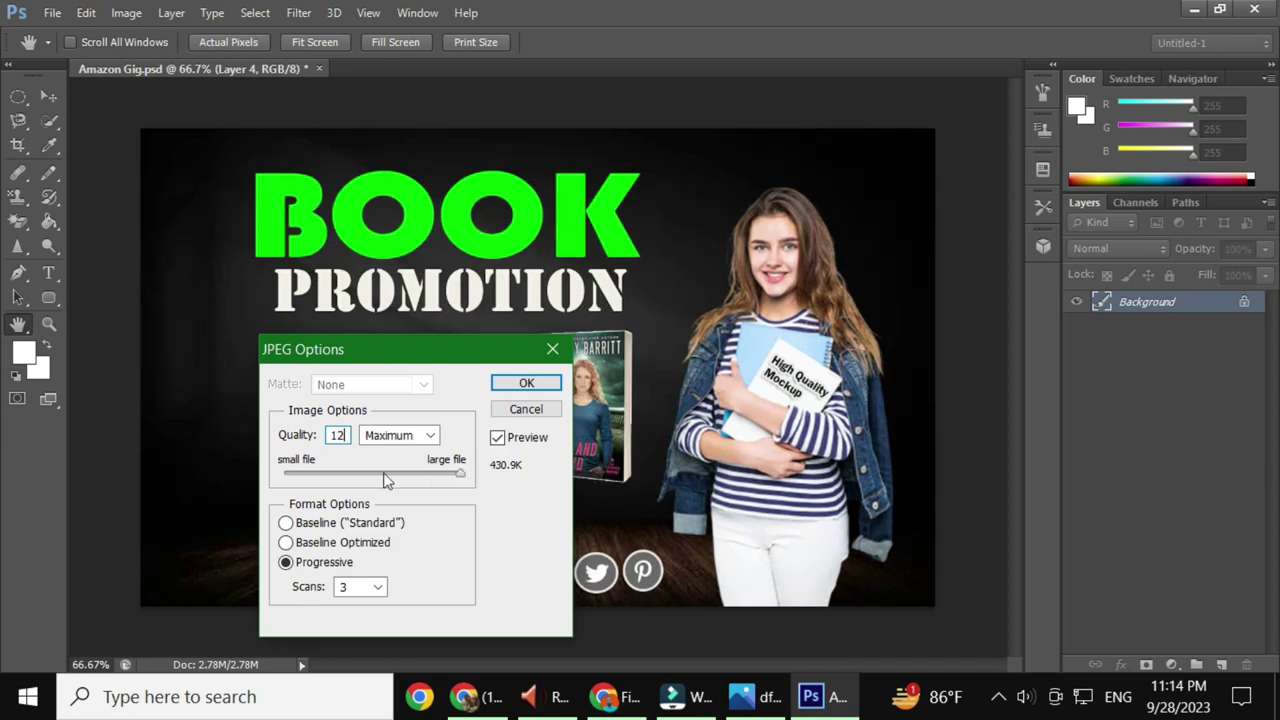
pyautogui.click(524, 383)
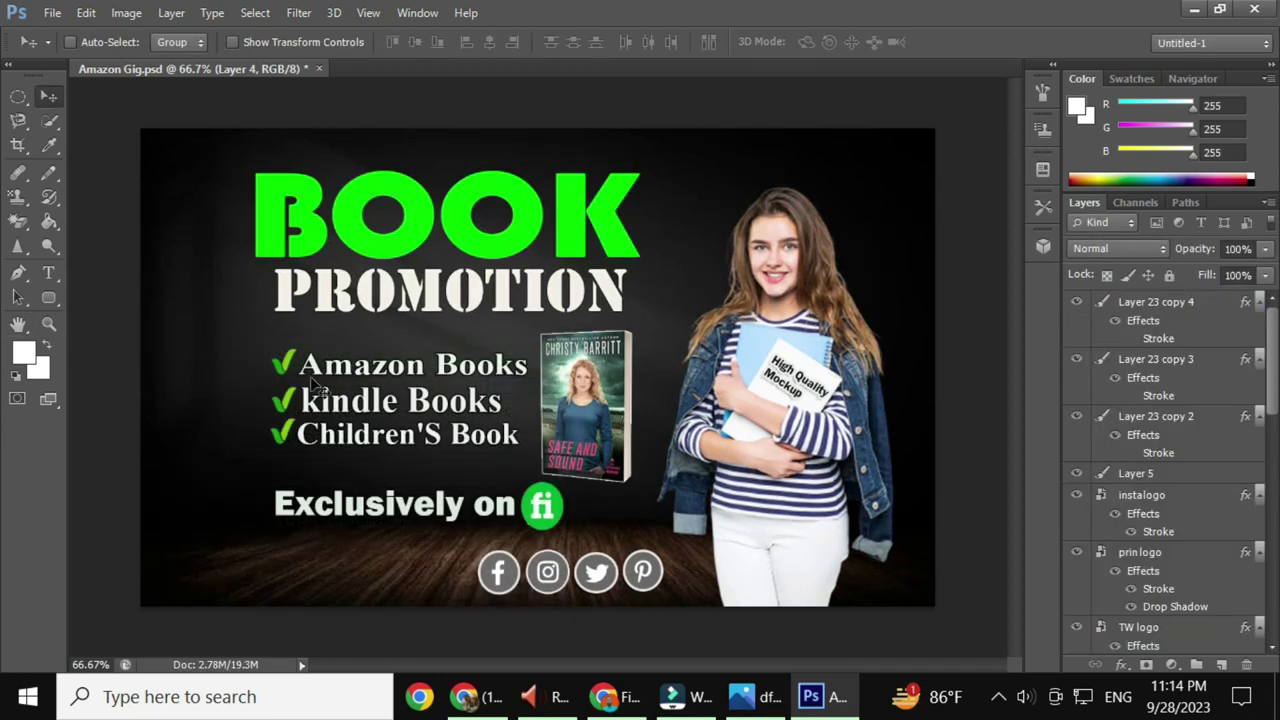
pyautogui.click(1265, 8)
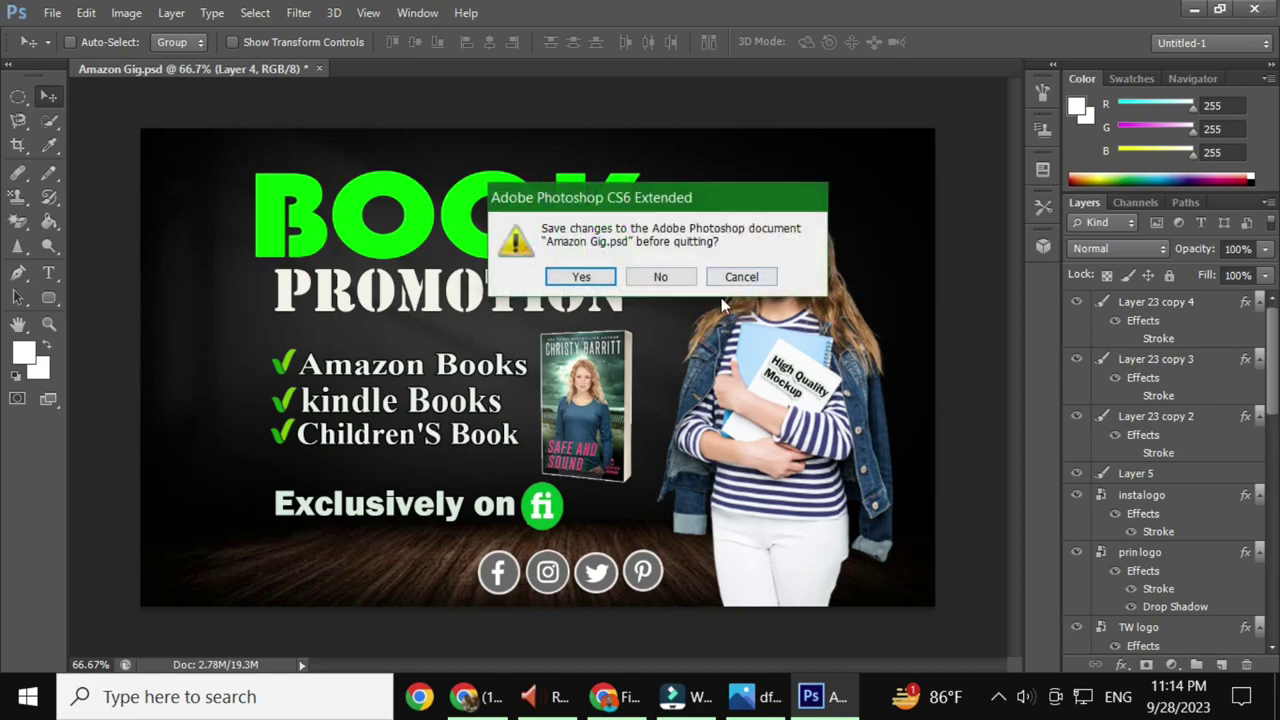
pyautogui.click(662, 280)
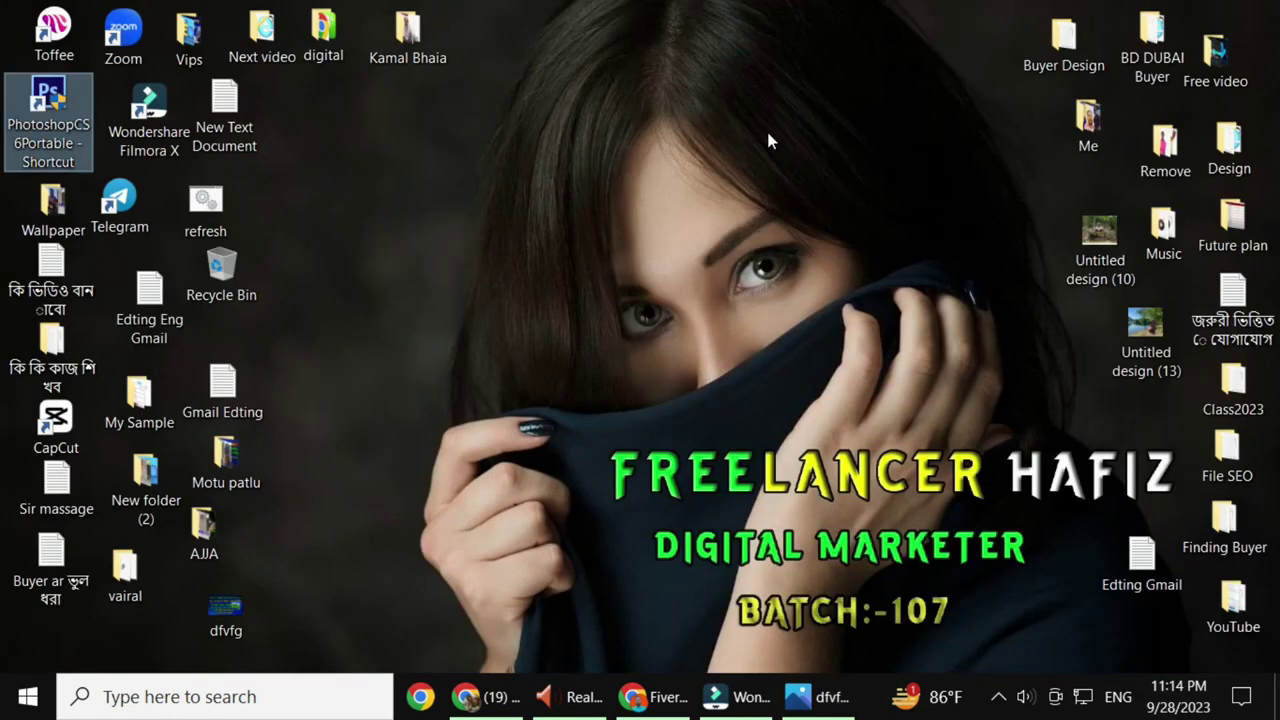
# - Refresh the desktop, then open and close the Design folder
pyautogui.rightClick(768, 140)
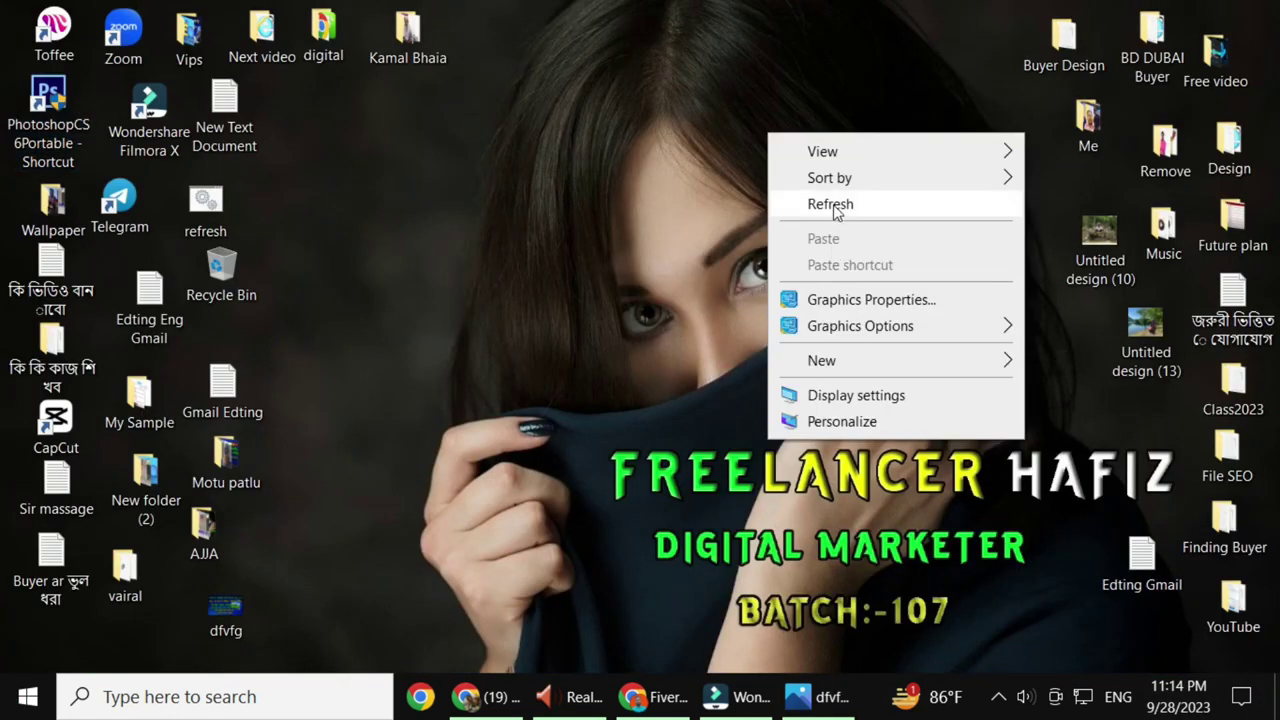
pyautogui.click(834, 206)
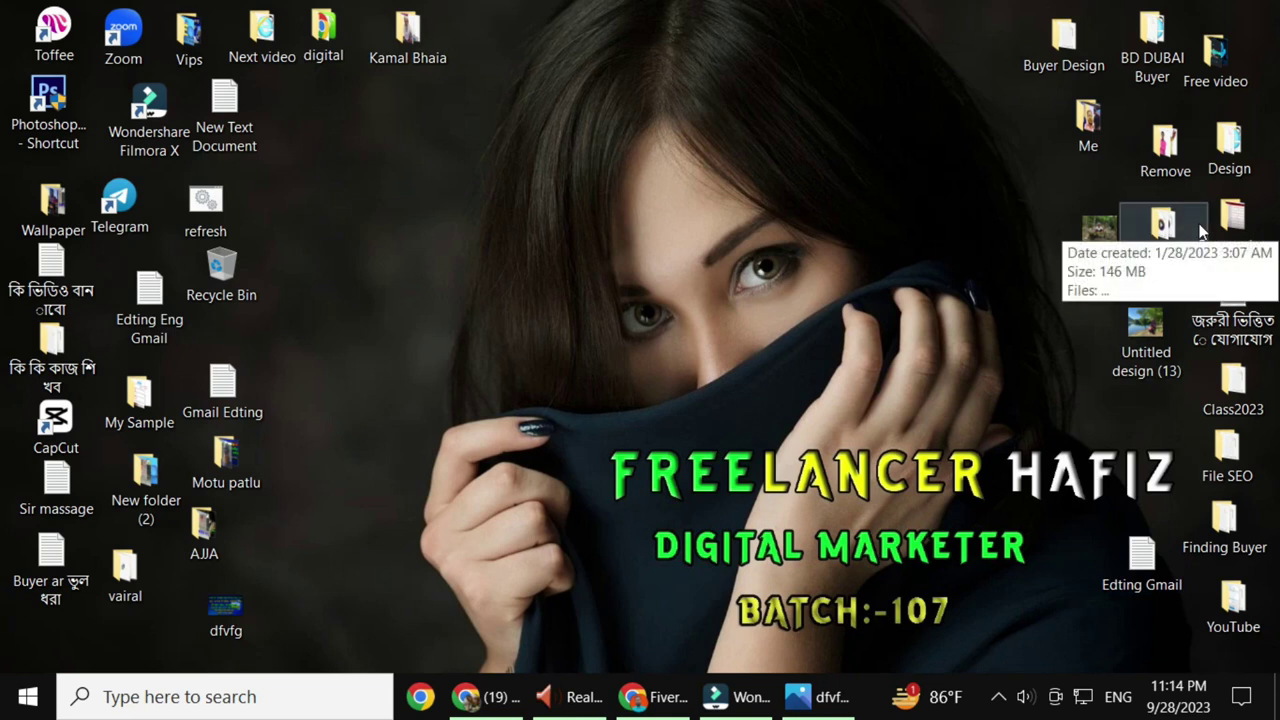
pyautogui.click(1229, 150)
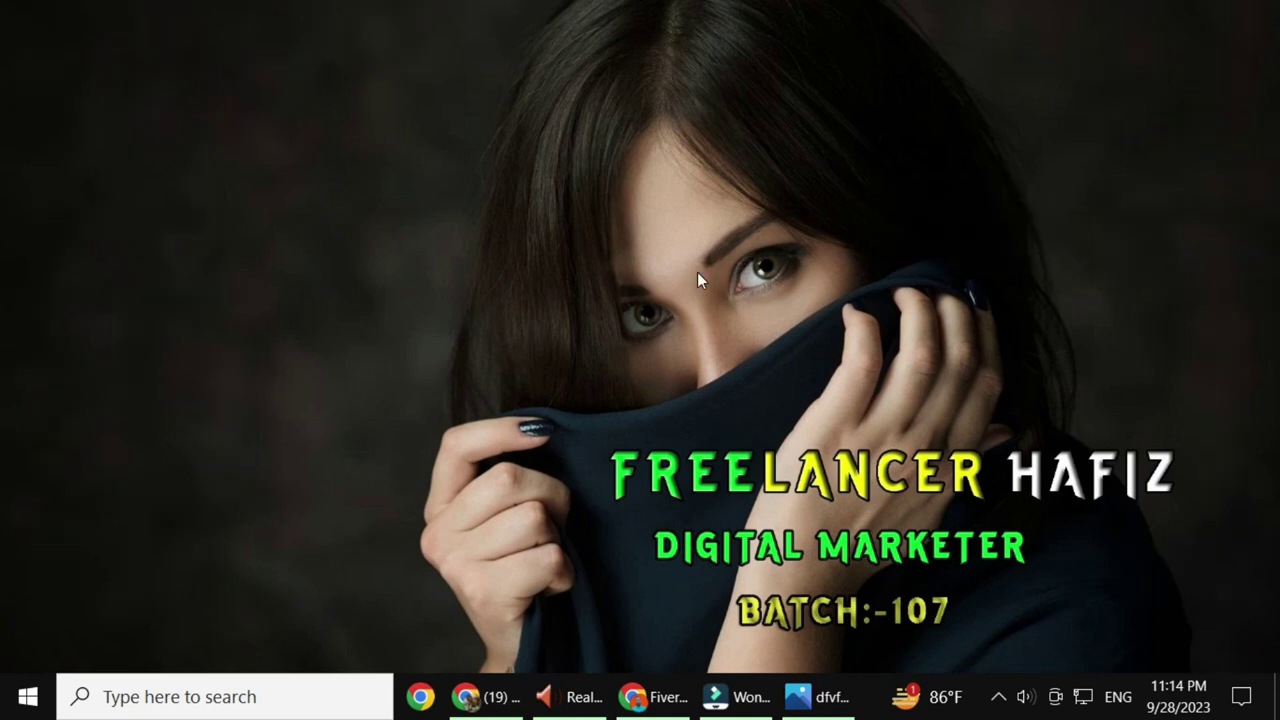
pyautogui.click(621, 370)
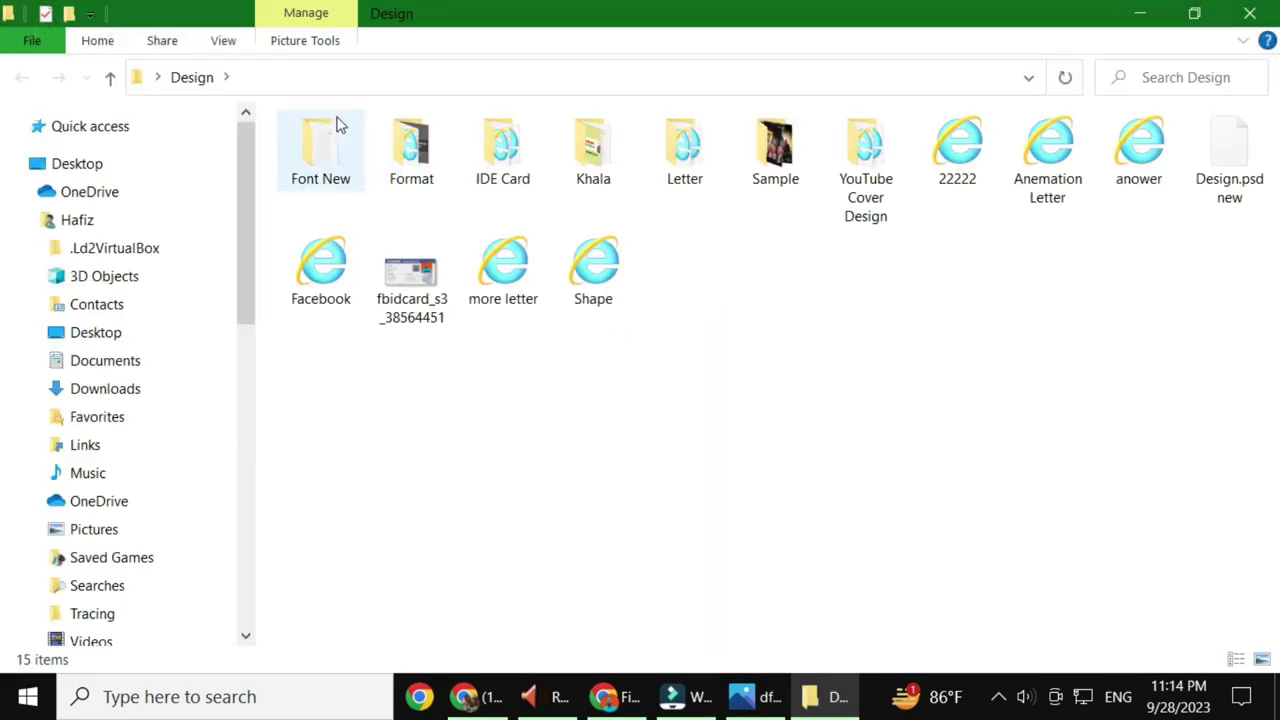
pyautogui.click(1249, 13)
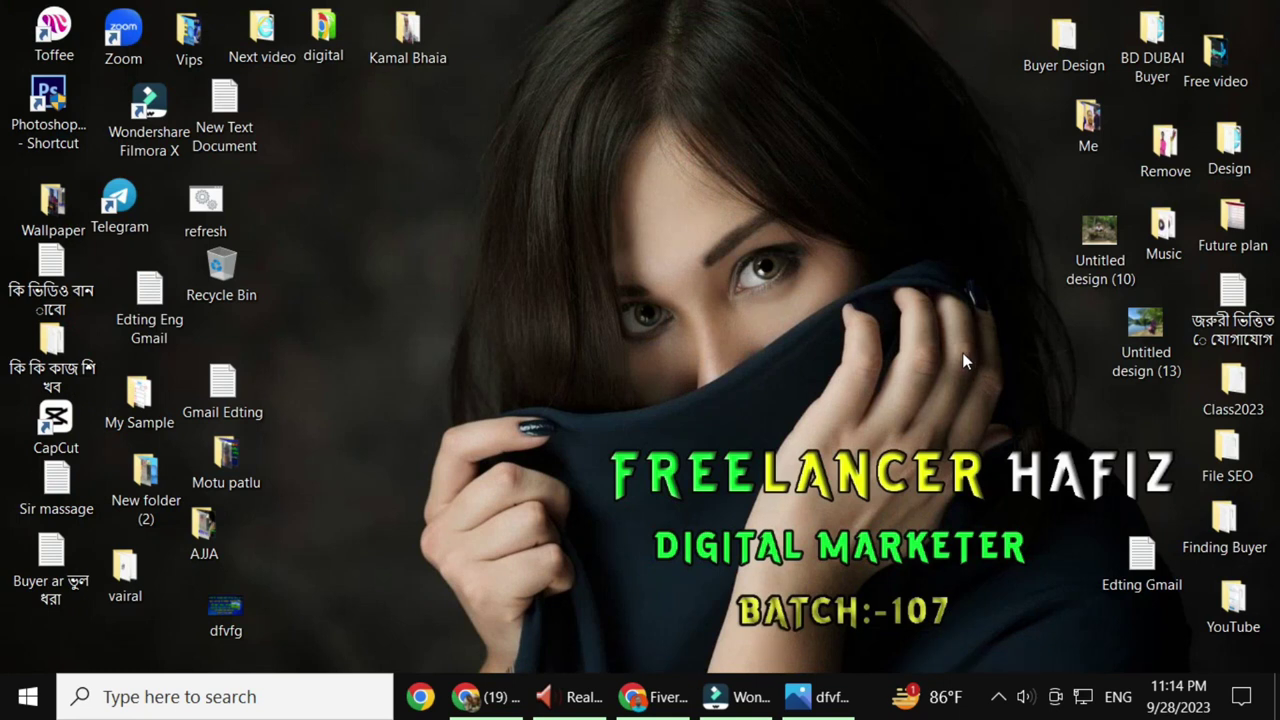
# - Open the Hafiz.jpg gig banner from File SEO > Gig Image in Photos
pyautogui.doubleClick(1250, 465)
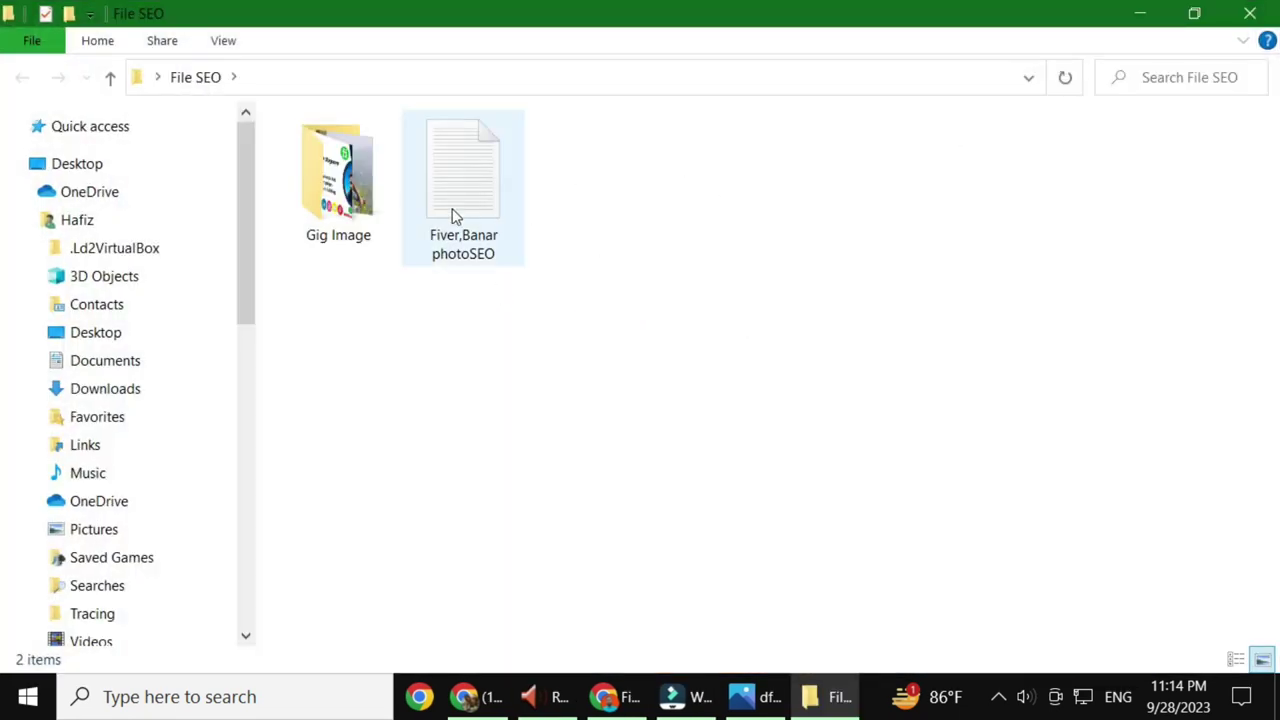
pyautogui.doubleClick(338, 175)
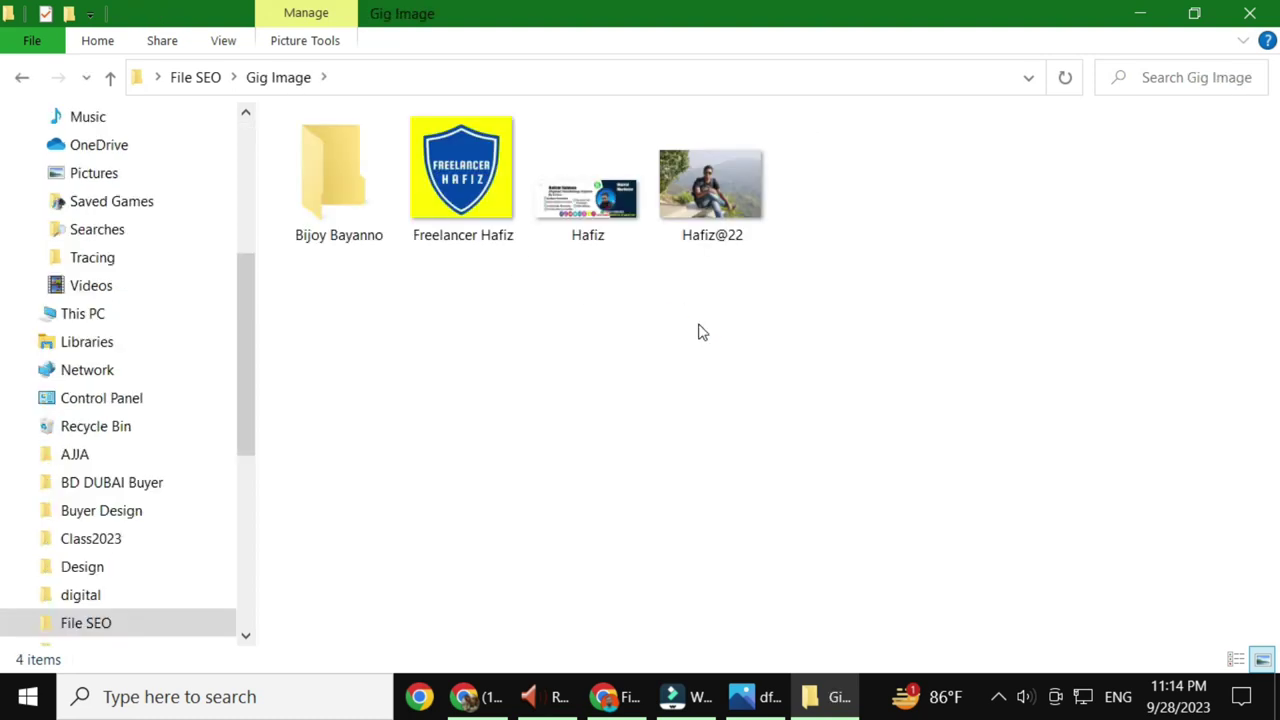
pyautogui.click(558, 188)
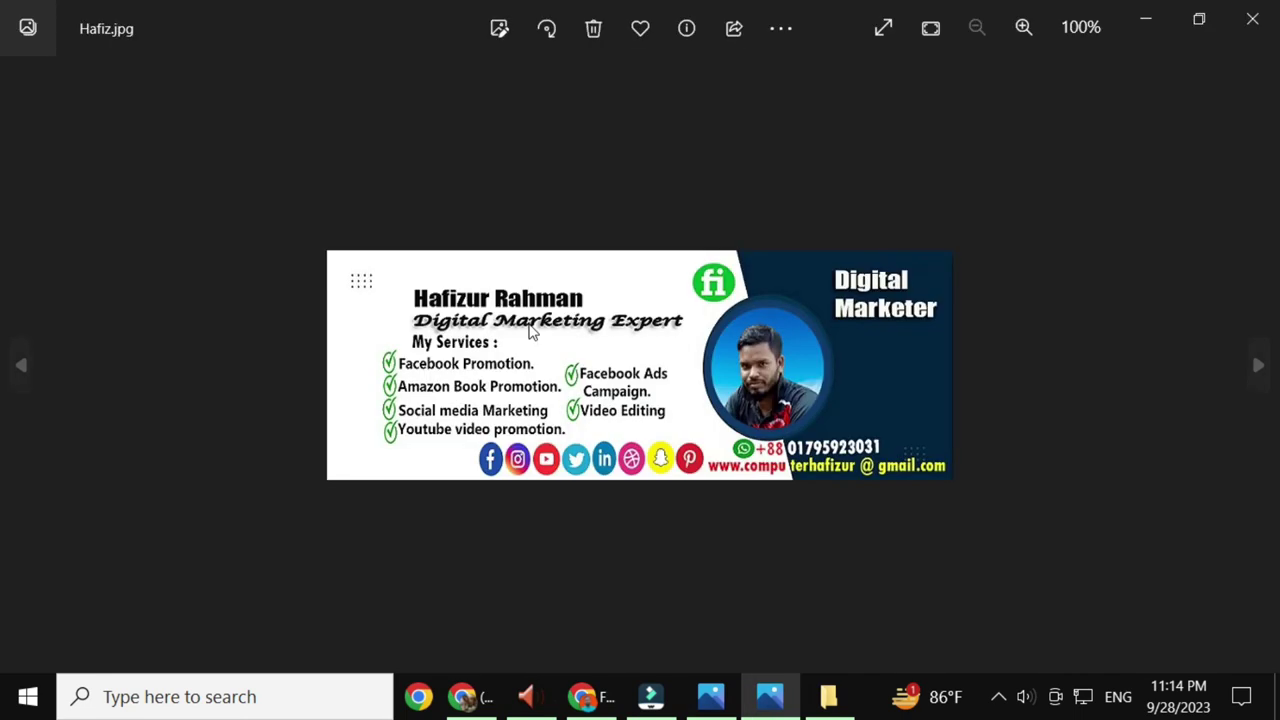
# - Zoom the gig banner in and out, then close Photos
pyautogui.scroll(2, 628, 462)
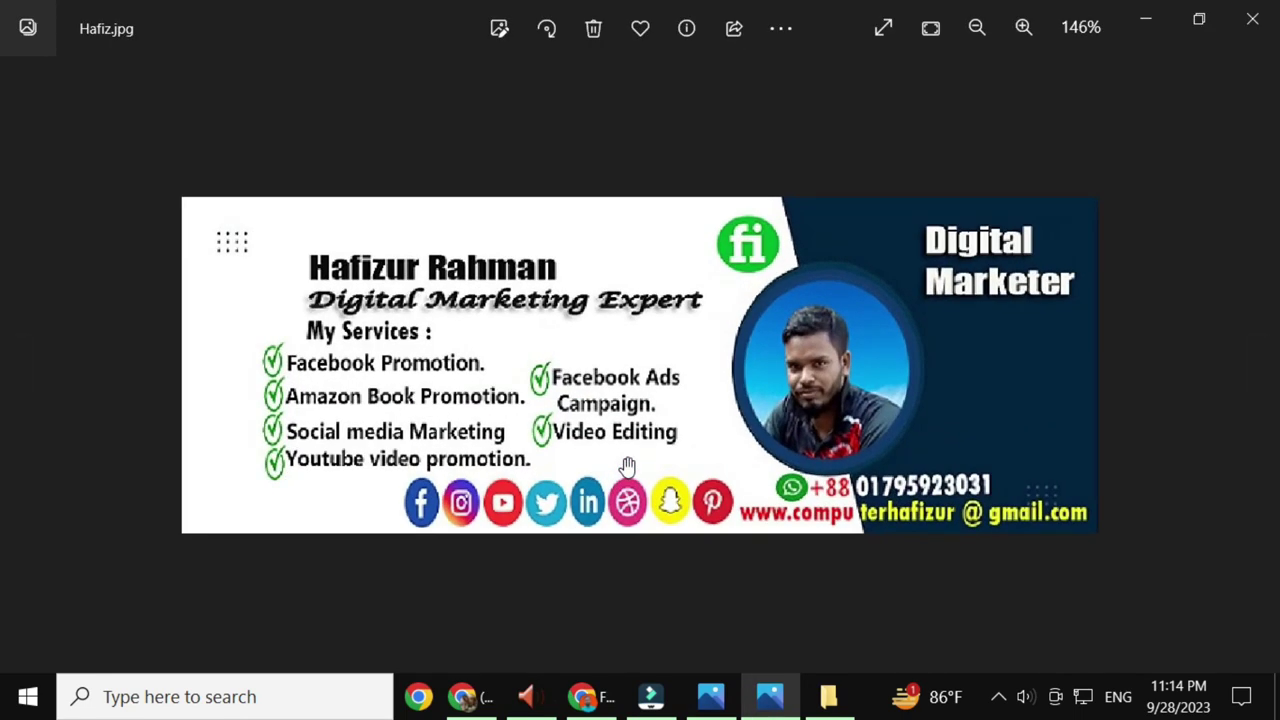
pyautogui.scroll(-2, 627, 467)
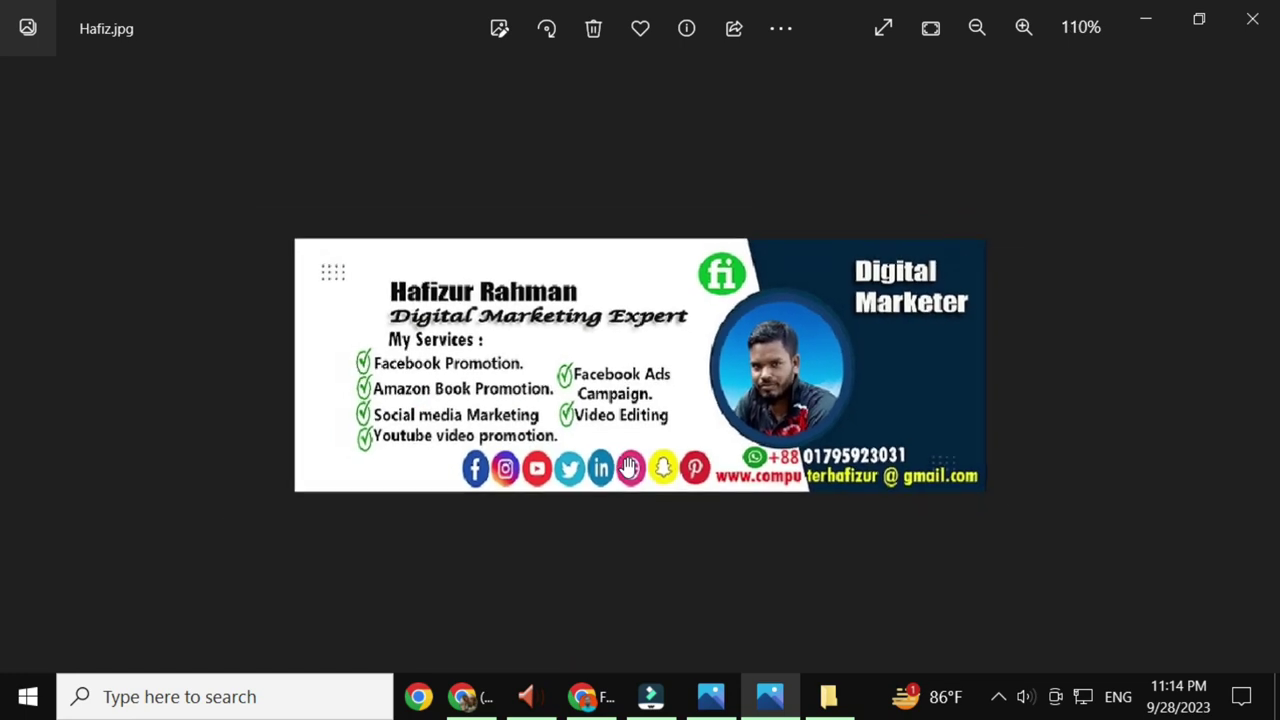
pyautogui.scroll(-1, 627, 467)
pyautogui.click(1252, 19)
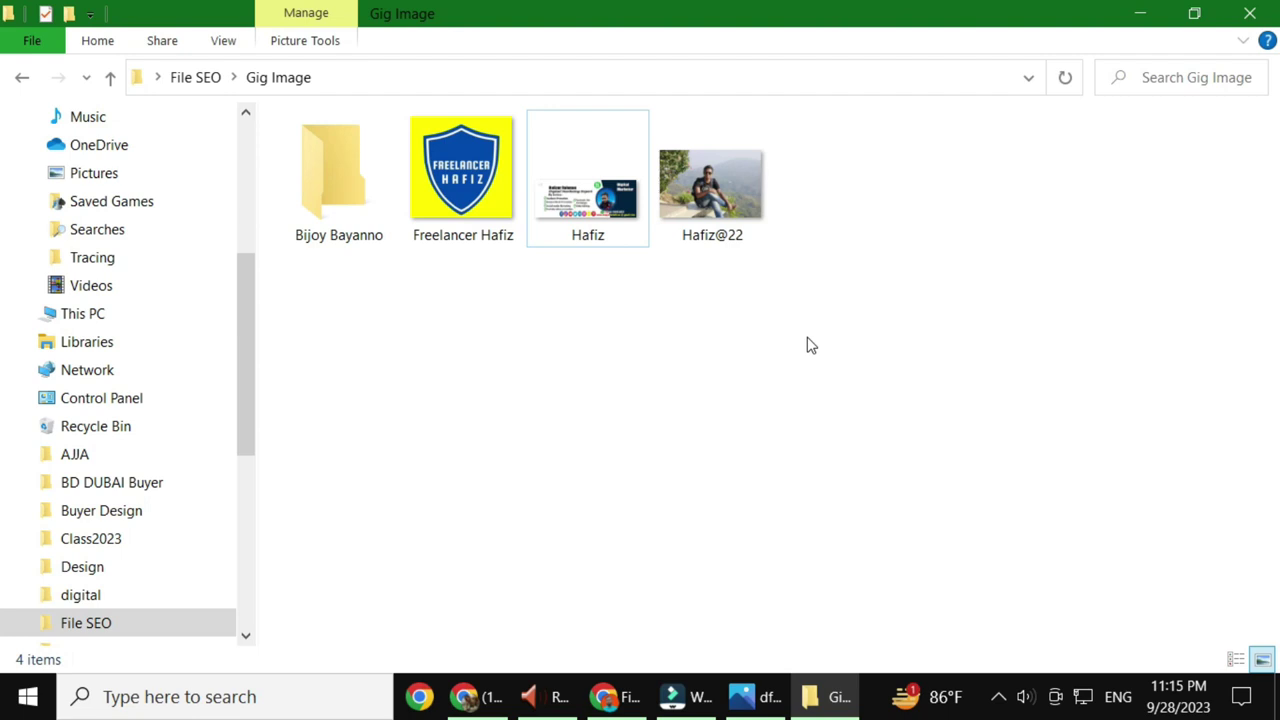
# - Bring up the screen recorder's options from the hidden tray icons
pyautogui.rightClick(996, 711)
pyautogui.click(995, 707)
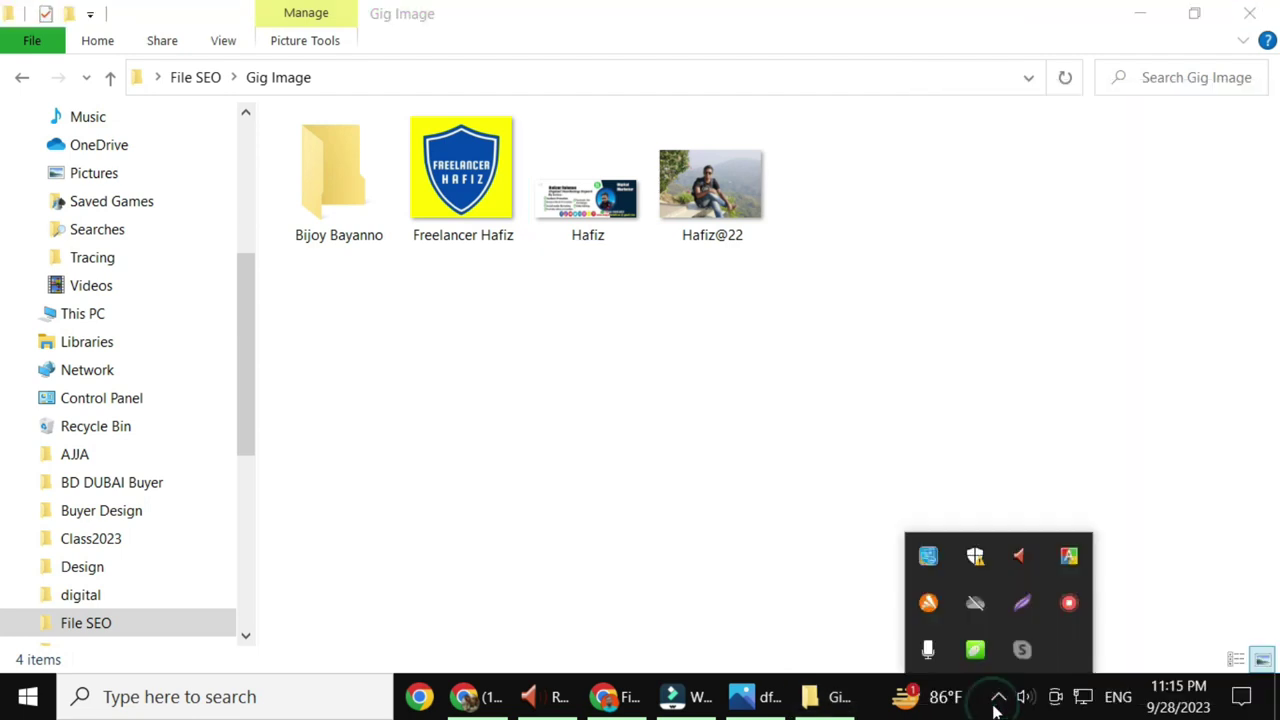
pyautogui.rightClick(1079, 604)
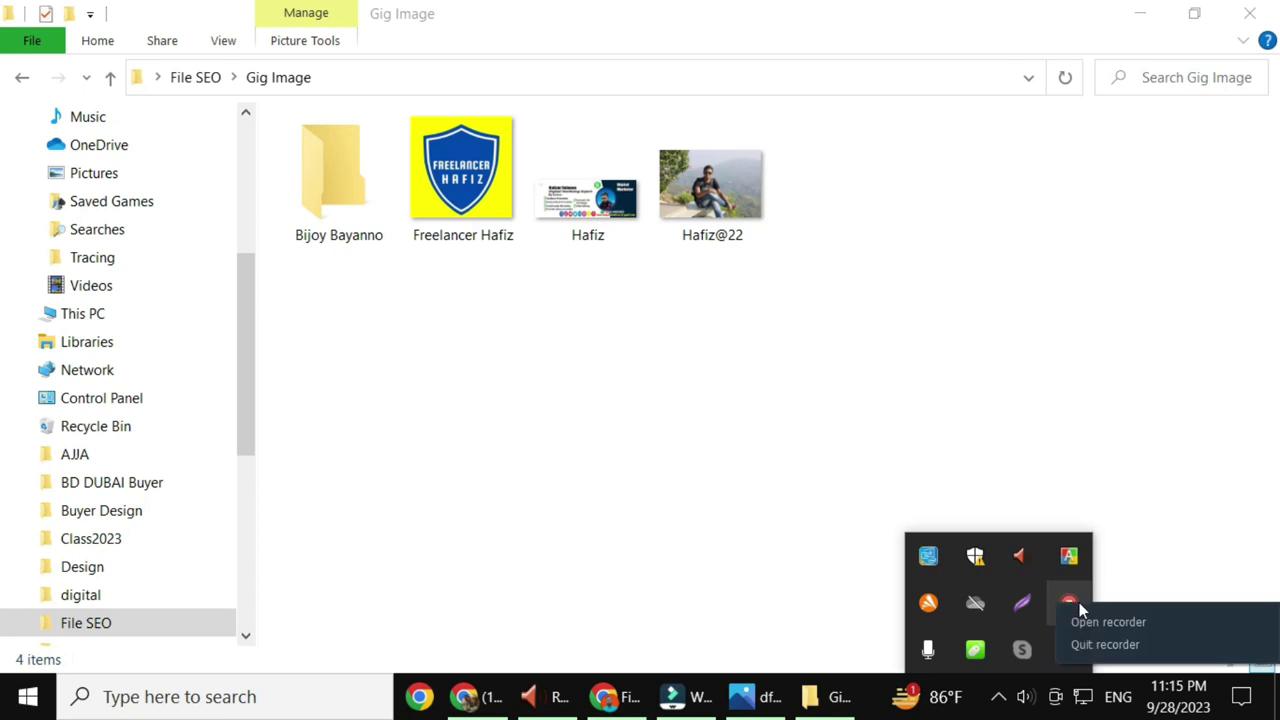